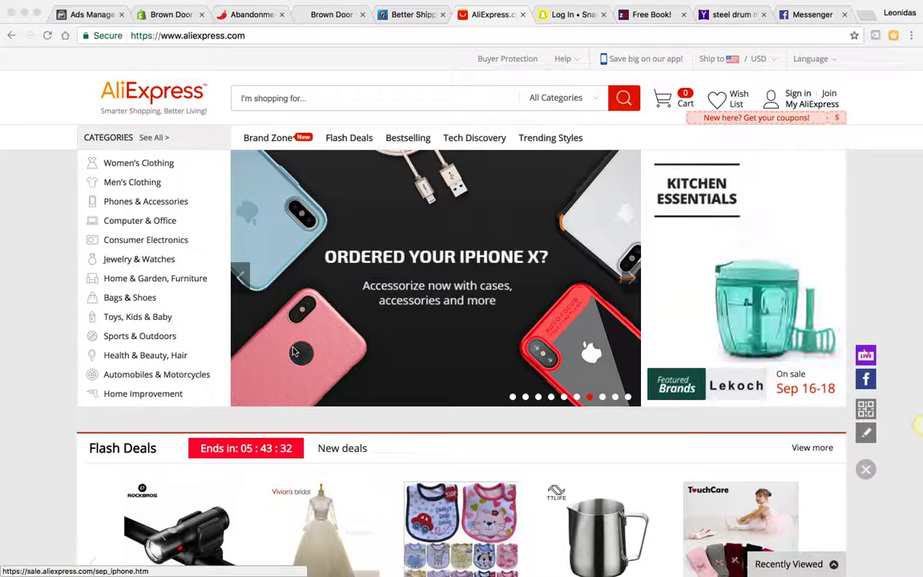
# Search for "googlecom" in a new browser tab to reach the Google homepage
pyautogui.click(361, 200)
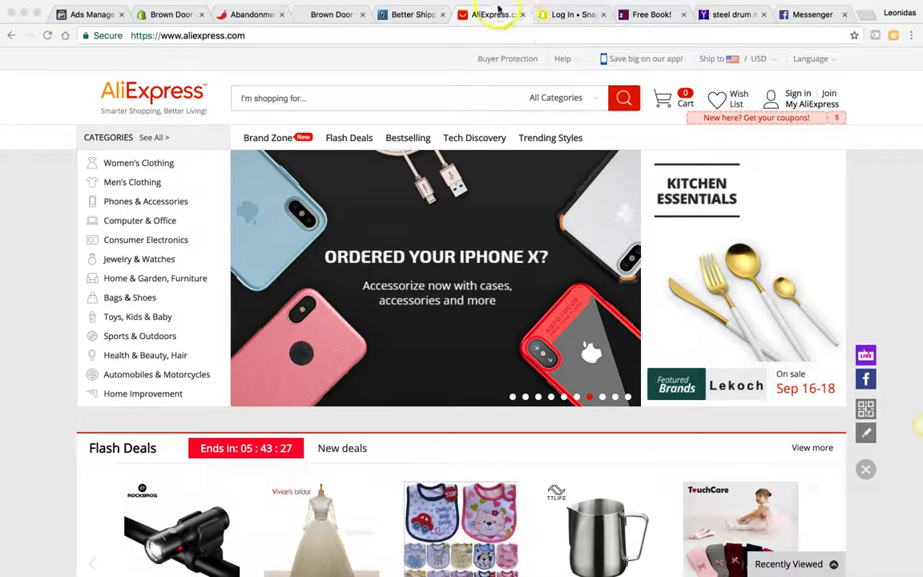
pyautogui.press('super+t')
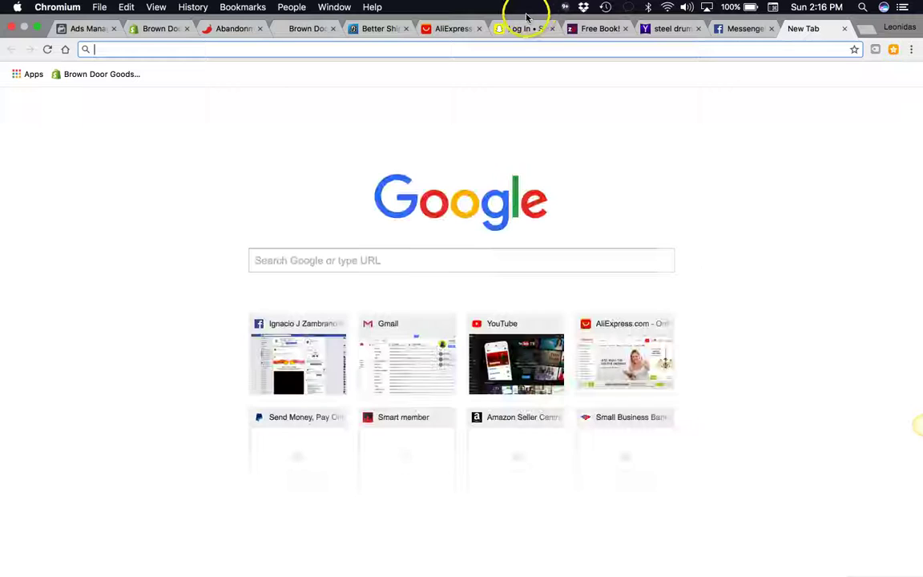
pyautogui.write('googlecom')
pyautogui.press('Return')
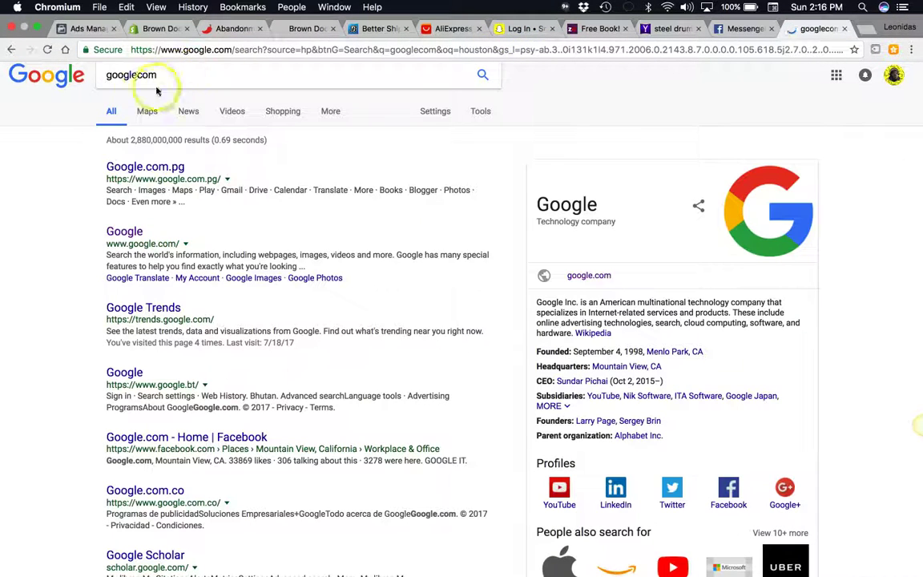
# Open amazon.com in another new browser tab
pyautogui.press('super+t')
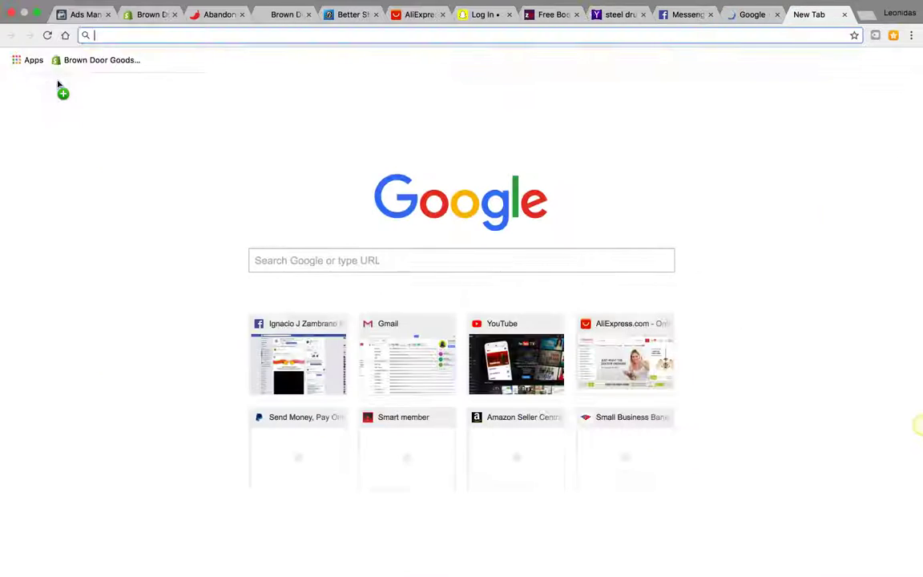
pyautogui.write('amazom')
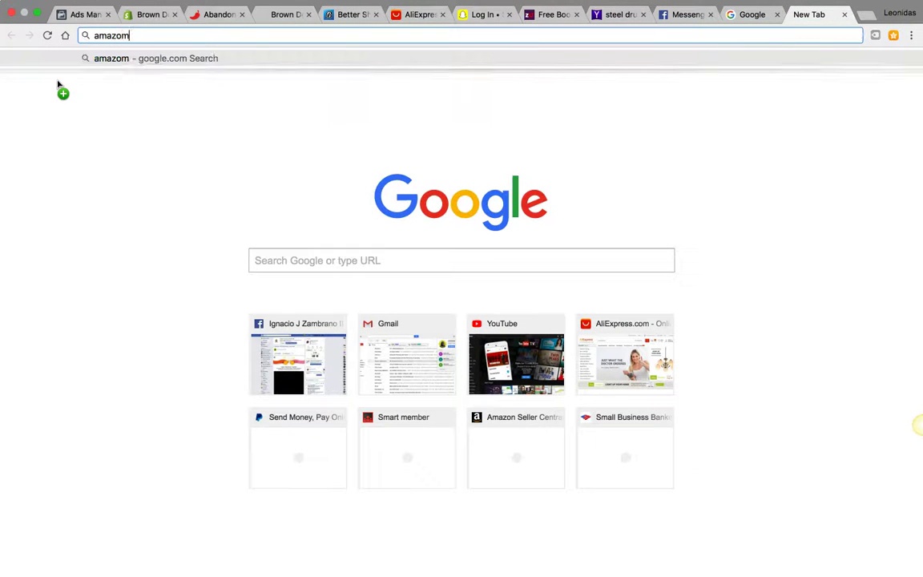
pyautogui.press('BackSpace')
pyautogui.write('n.c')
pyautogui.press('Return')
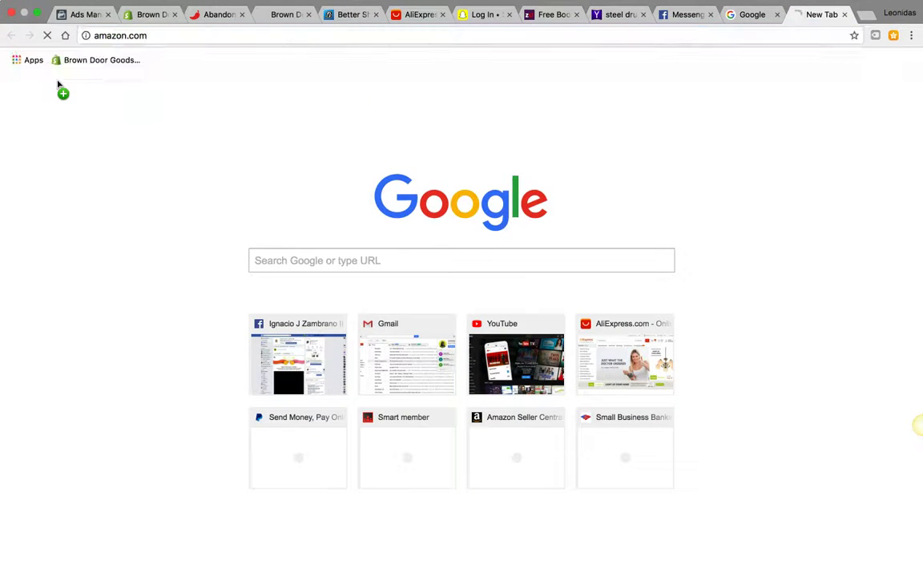
# Open wish.com in a separate new browser tab
pyautogui.press('super+t')
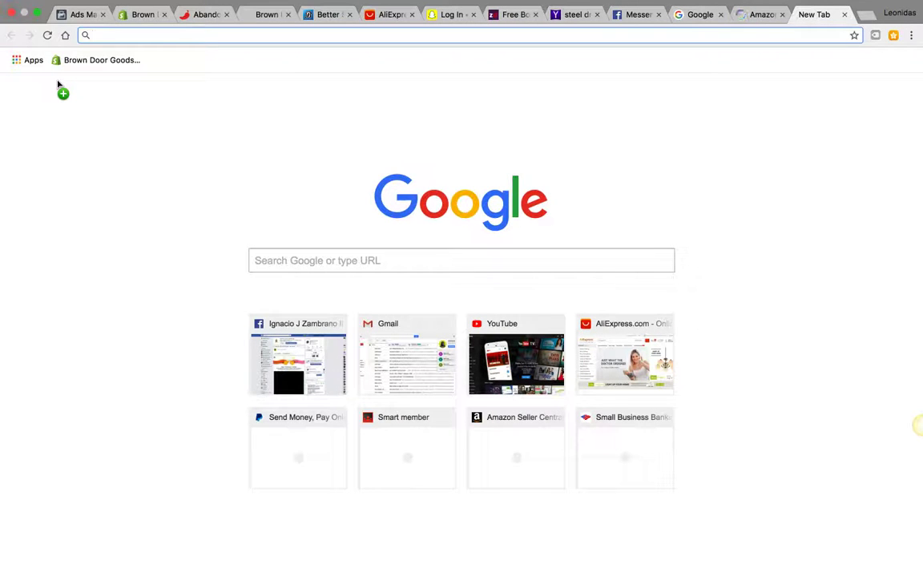
pyautogui.write('wish.com')
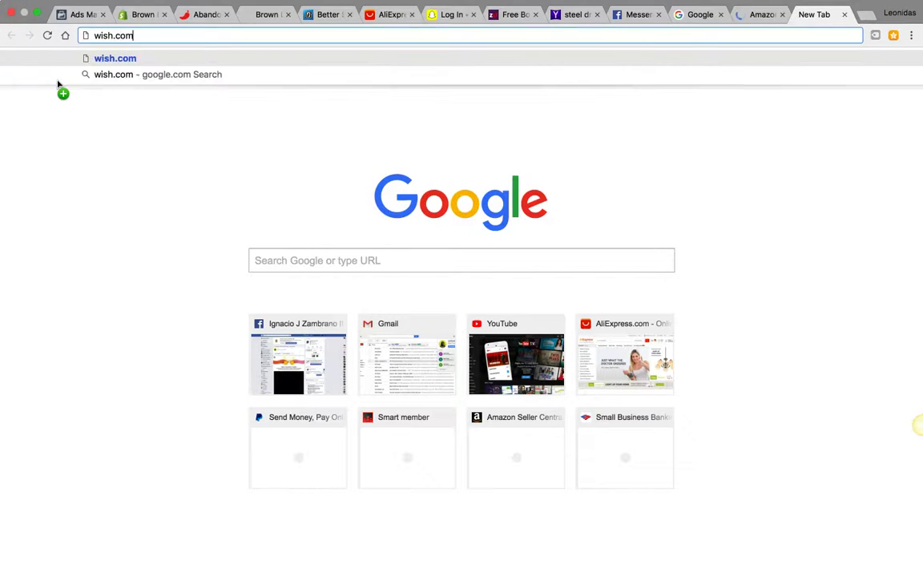
pyautogui.press('Return')
# Discard the extra blank tab and look over the open Wish, Amazon and Google pages
pyautogui.press('super+t')
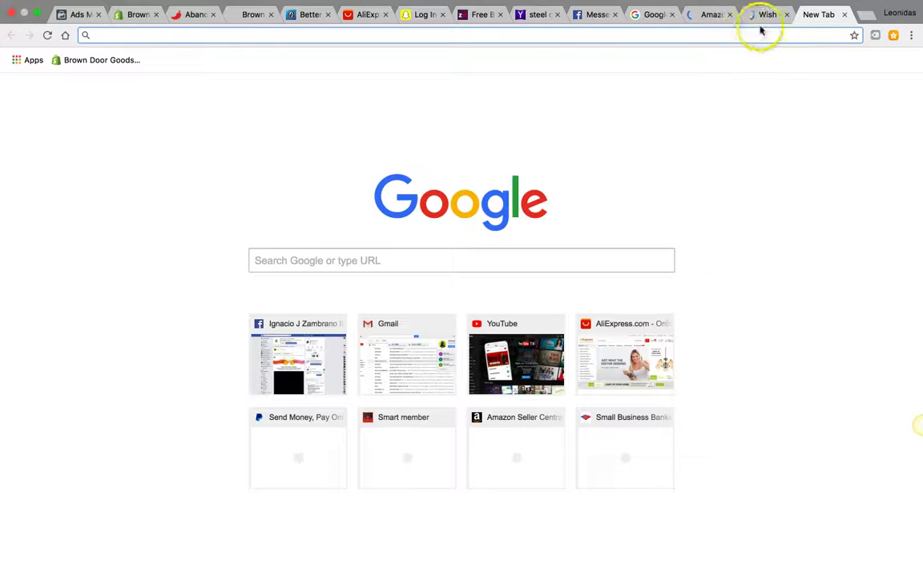
pyautogui.click(842, 14)
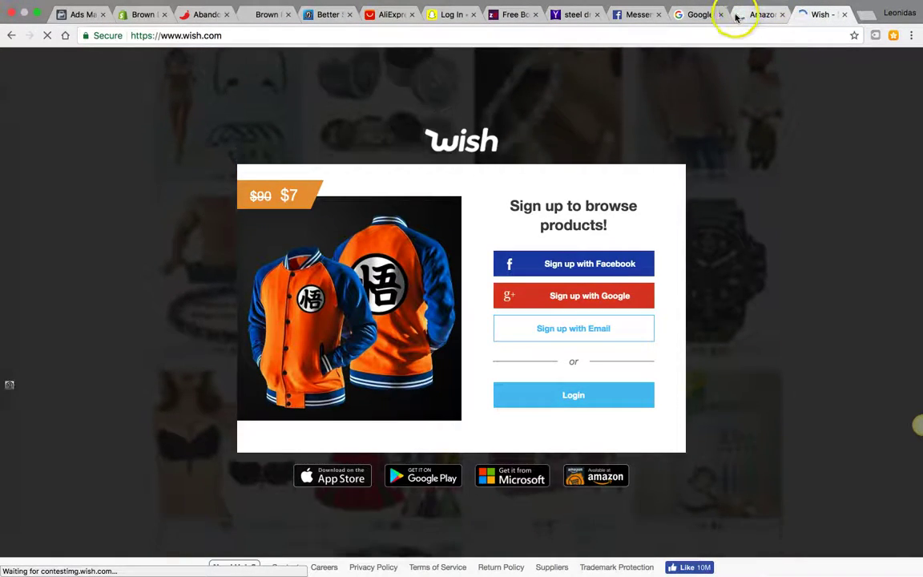
pyautogui.click(738, 16)
pyautogui.click(677, 14)
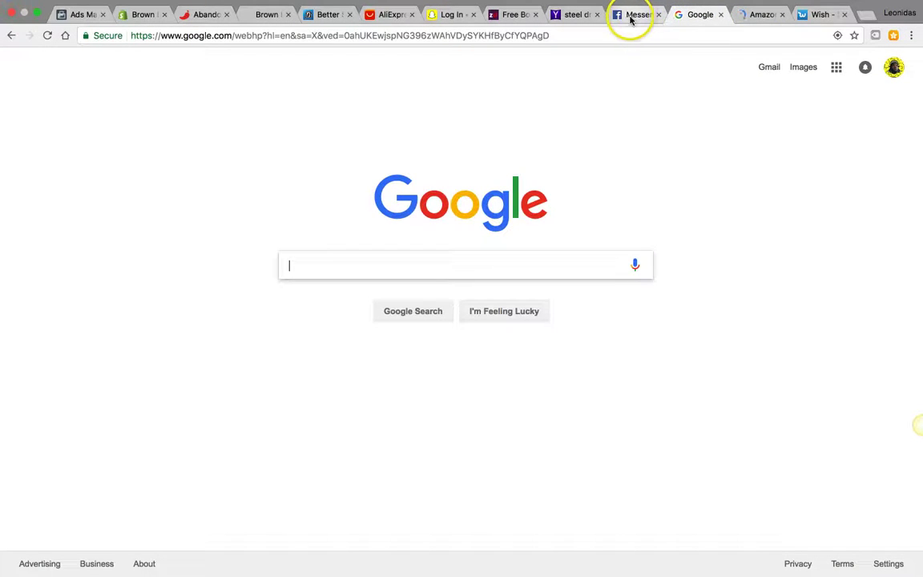
# Open facebook.com in a new browser tab
pyautogui.press('super+t')
pyautogui.write('facebook.')
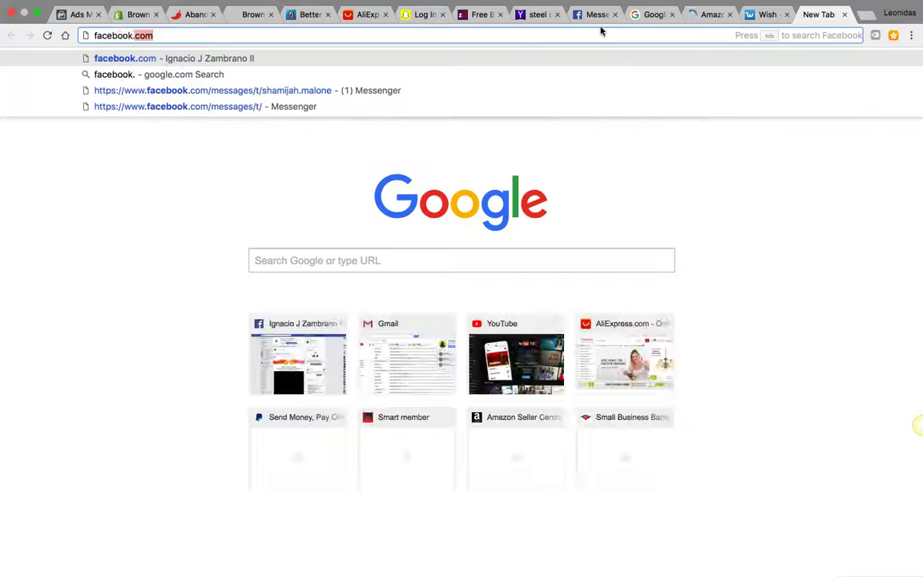
pyautogui.press('Return')
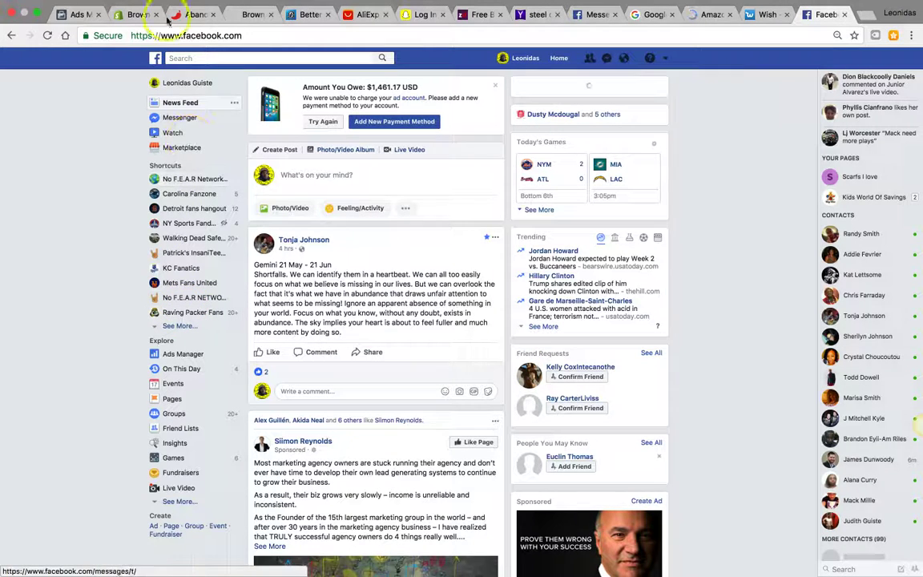
# Switch to the Brown Door Goods Shopify admin, view its home page, and open the installed Oberlo app
pyautogui.click(134, 15)
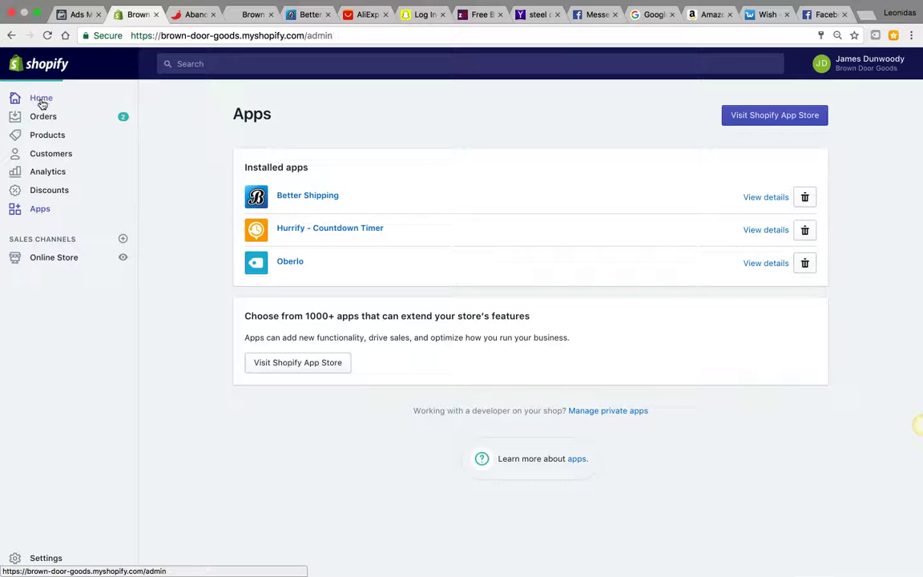
pyautogui.click(42, 101)
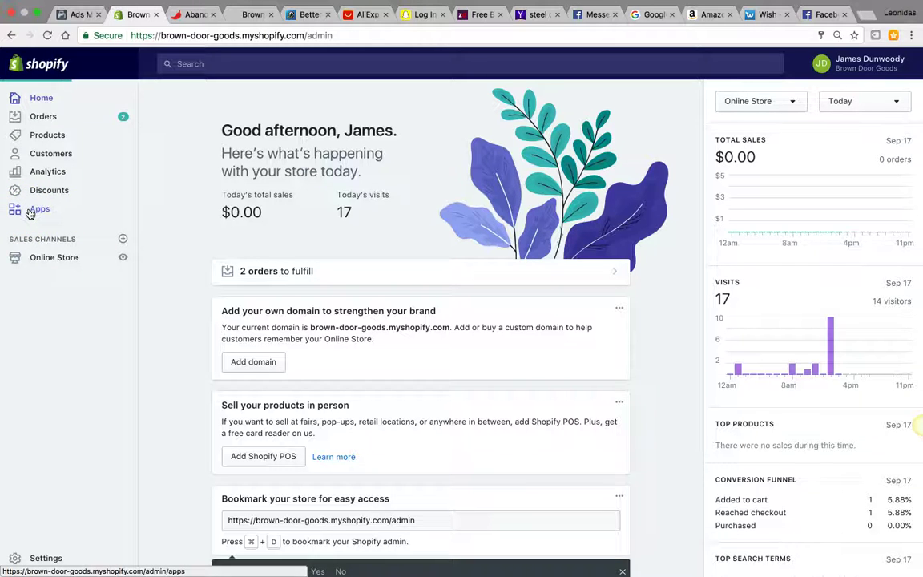
pyautogui.click(32, 209)
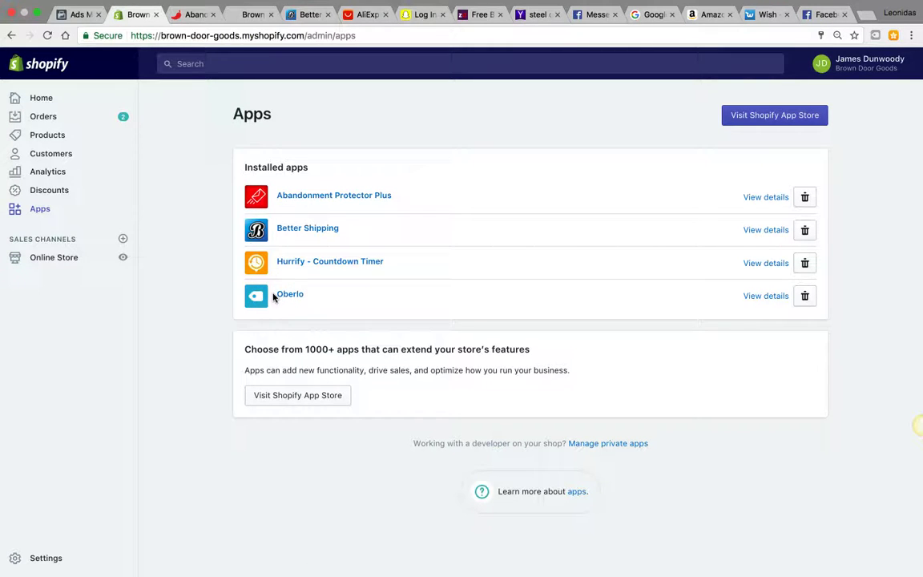
pyautogui.click(286, 295)
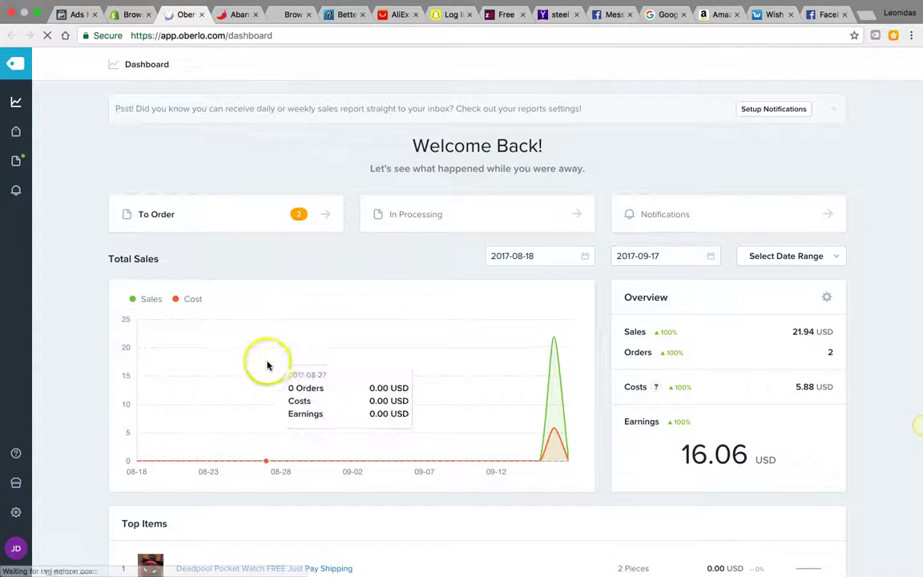
# Open Oberlo's product search and add the Hooded Winter Coat for Kids to the import list
pyautogui.moveTo(17, 133)
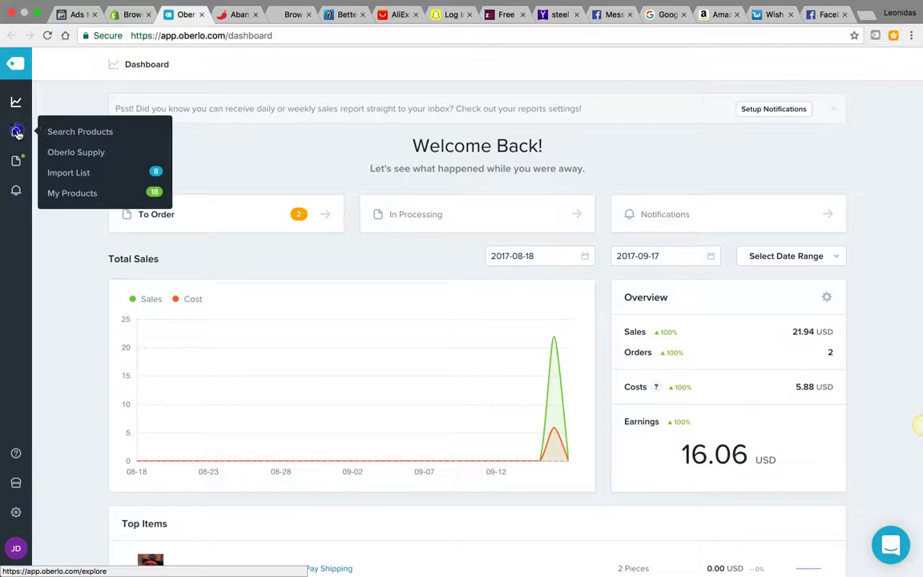
pyautogui.click(48, 131)
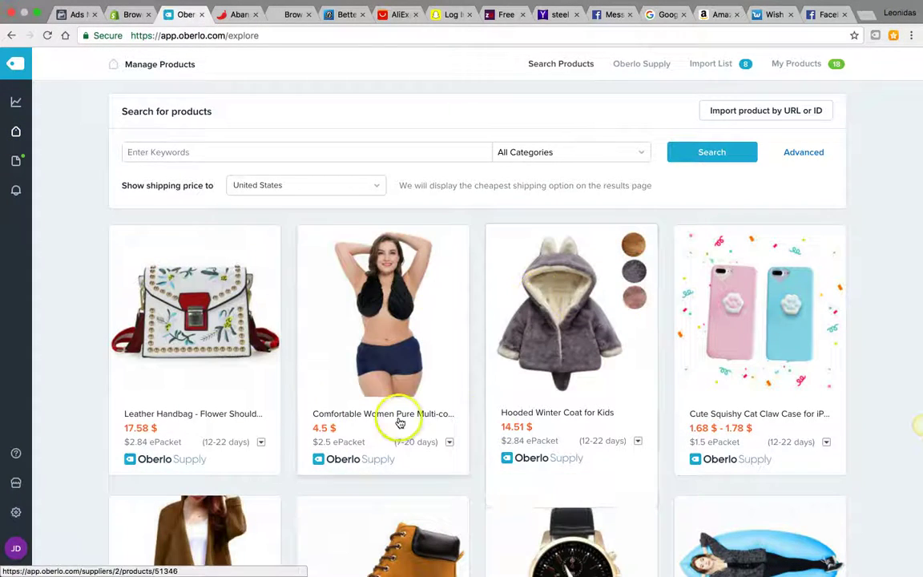
pyautogui.moveTo(561, 236)
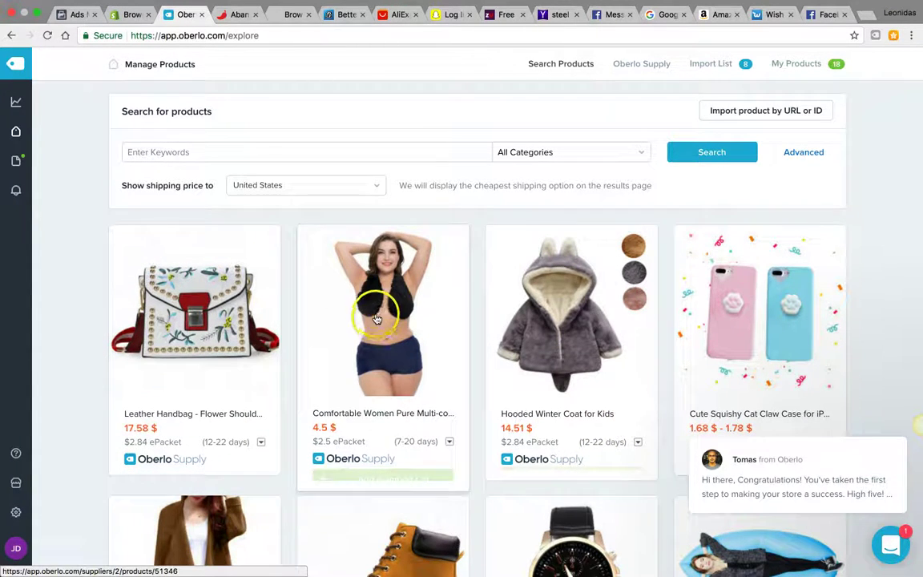
pyautogui.scroll(-3, 512, 325)
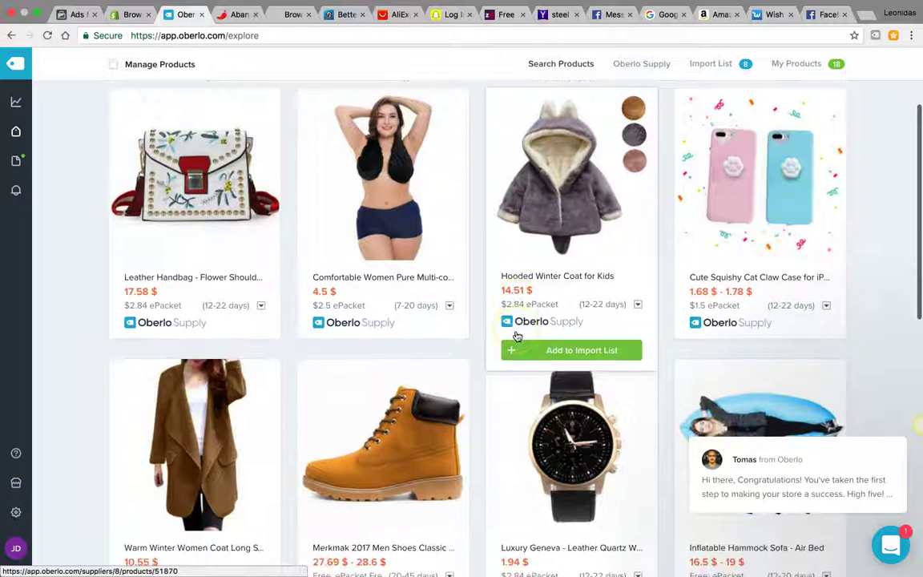
pyautogui.scroll(-1, 535, 305)
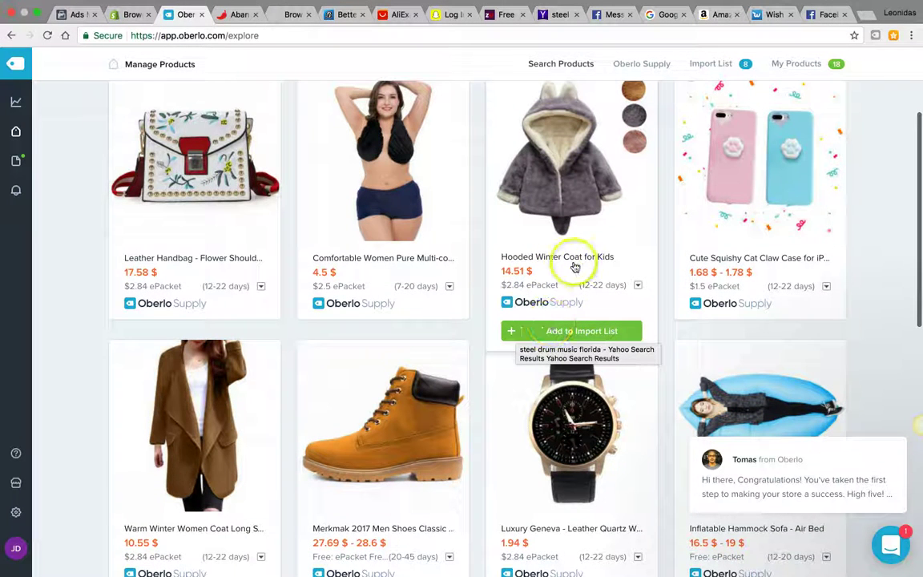
pyautogui.click(537, 331)
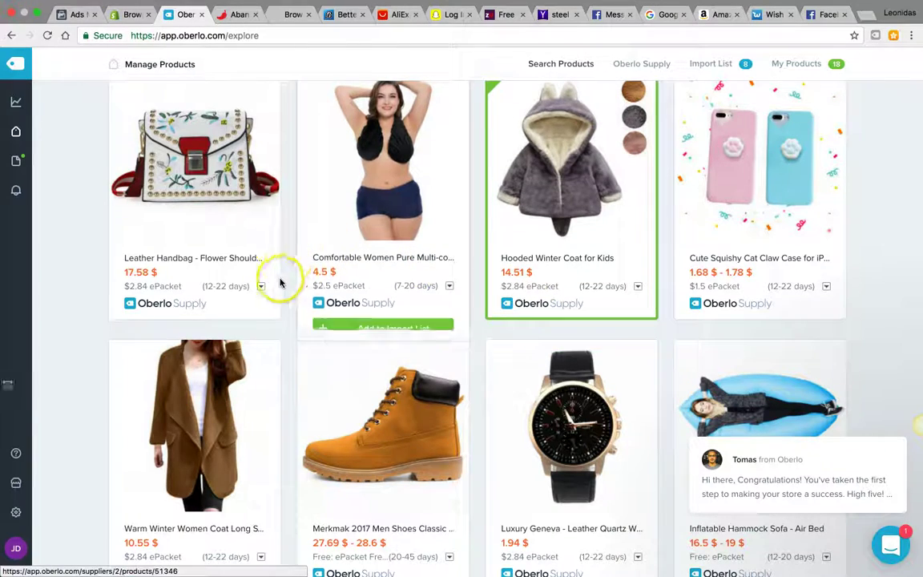
# Browse the remaining suggested products and open the Apex Trading supplier's product catalogue
pyautogui.scroll(-1, 321, 240)
pyautogui.scroll(1, 323, 241)
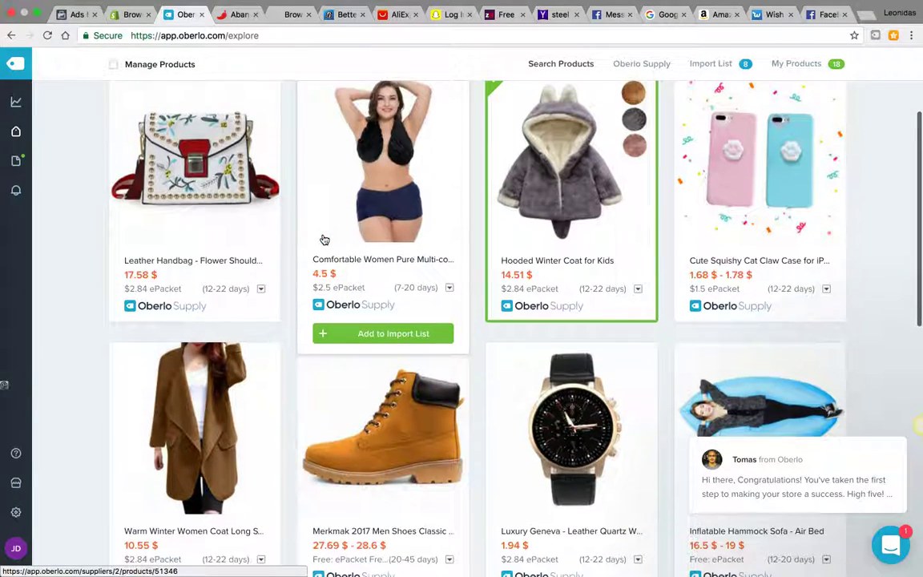
pyautogui.scroll(-10, 323, 240)
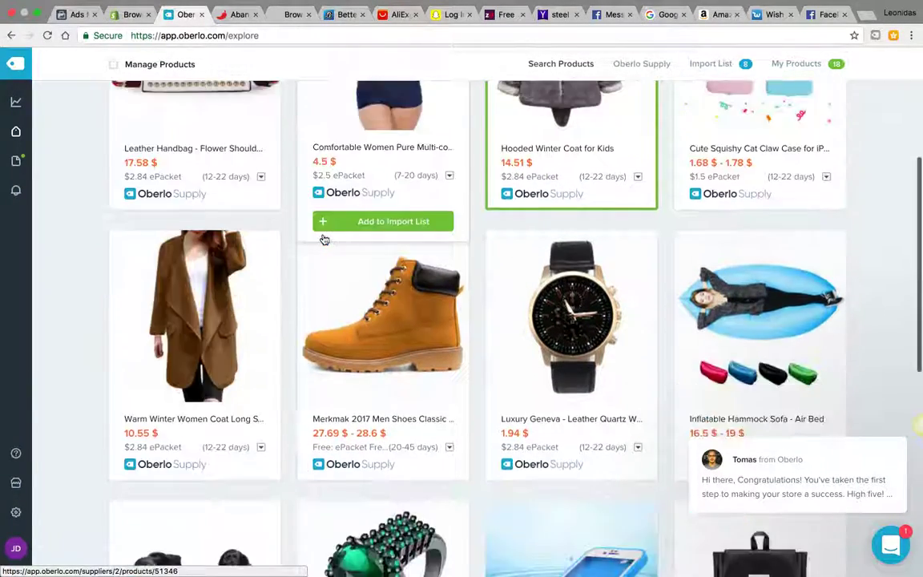
pyautogui.scroll(-5, 323, 240)
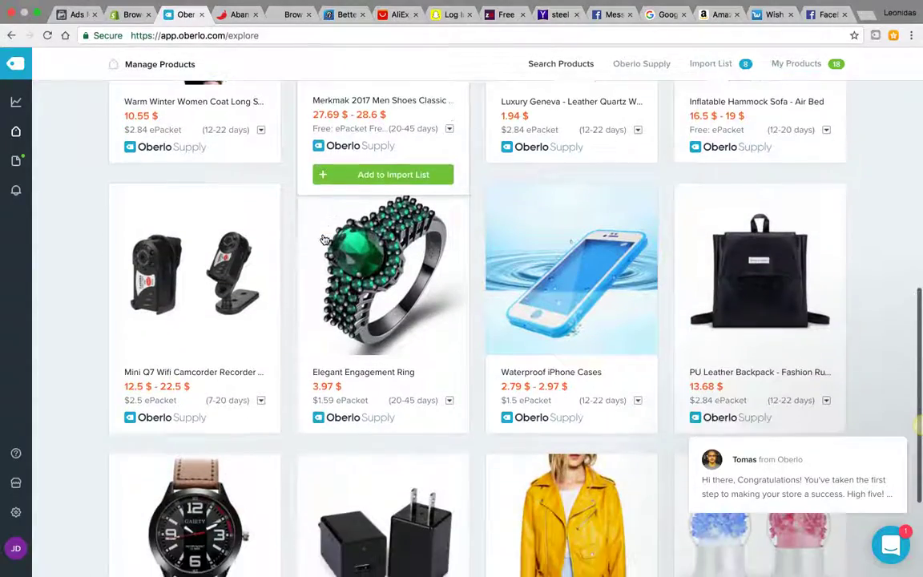
pyautogui.scroll(-3, 324, 240)
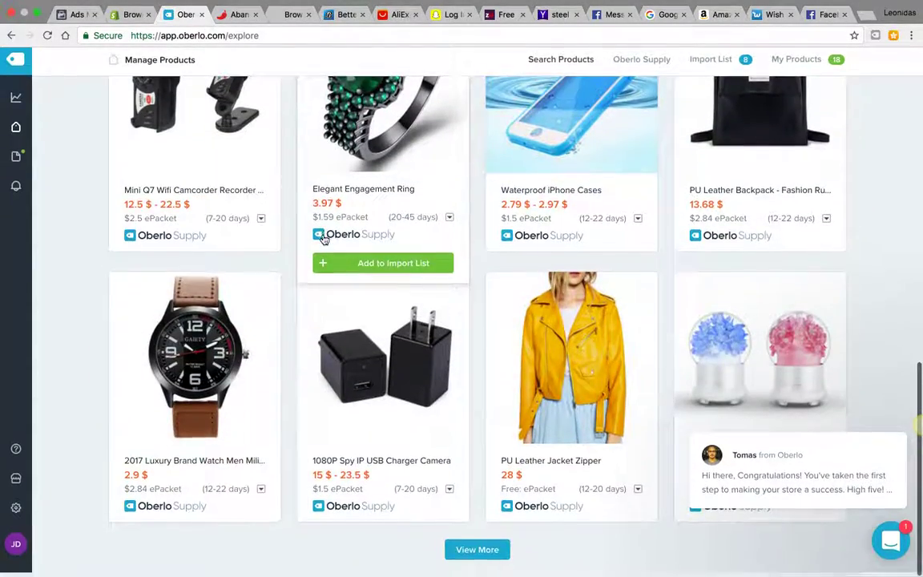
pyautogui.click(382, 501)
pyautogui.click(478, 551)
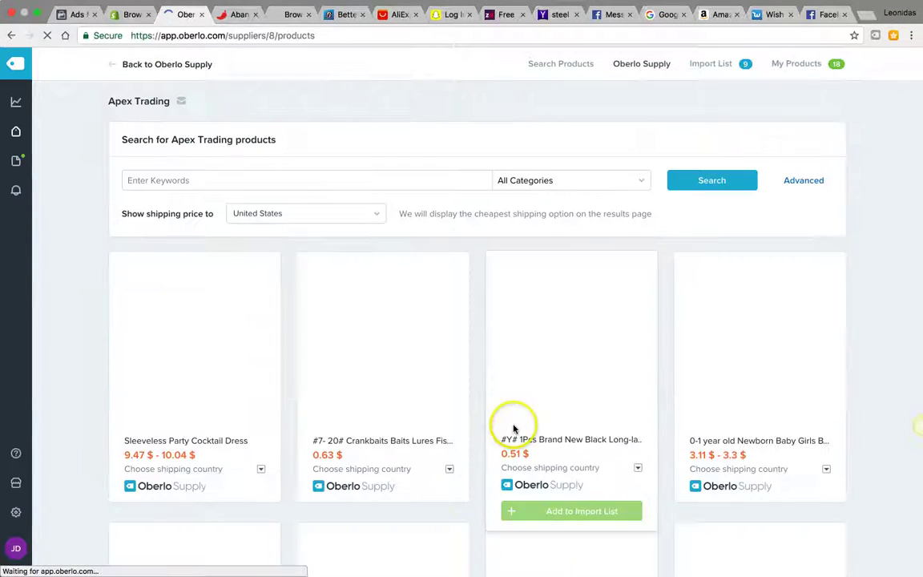
# Add the navy 0-18M Spring Autumn Baby shoes priced at $3.95 from Apex Trading to the import list
pyautogui.scroll(-1, 359, 320)
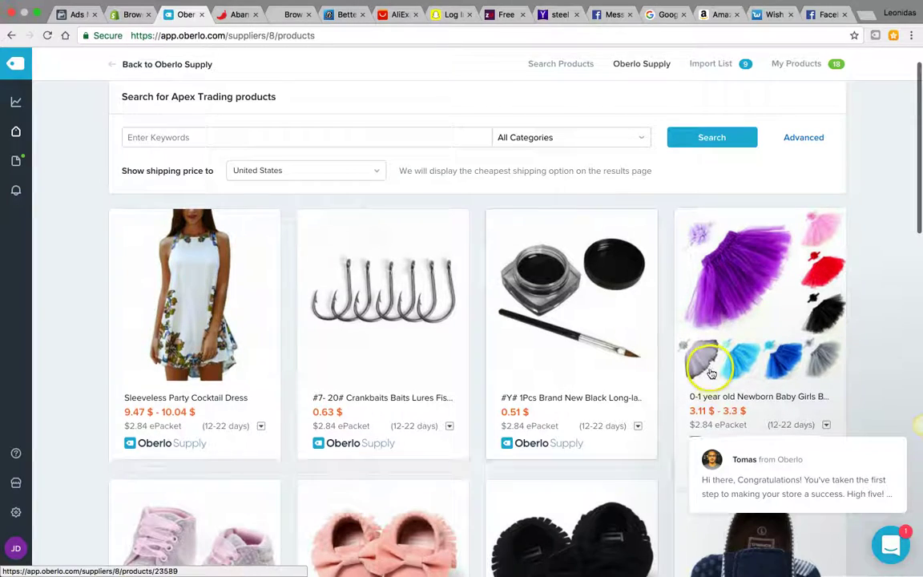
pyautogui.scroll(-4, 739, 286)
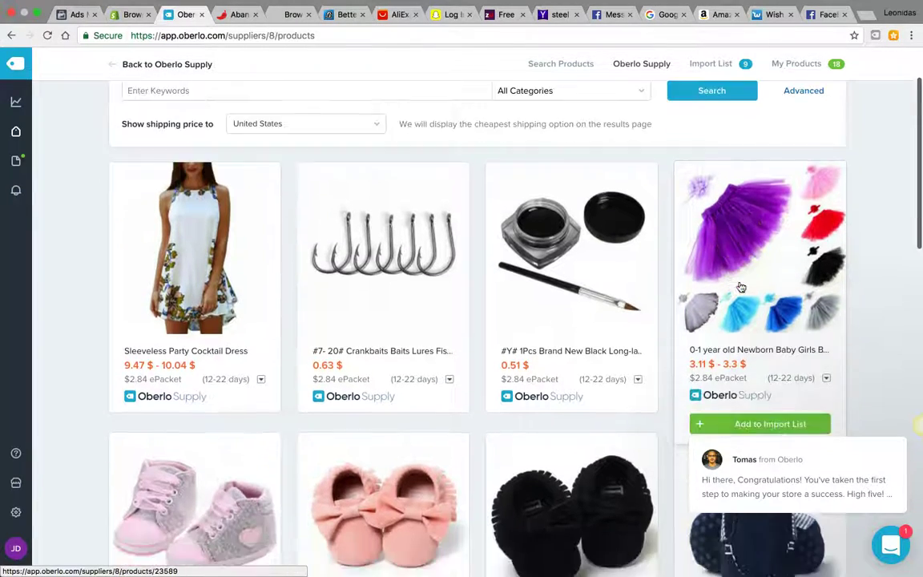
pyautogui.scroll(-4, 739, 286)
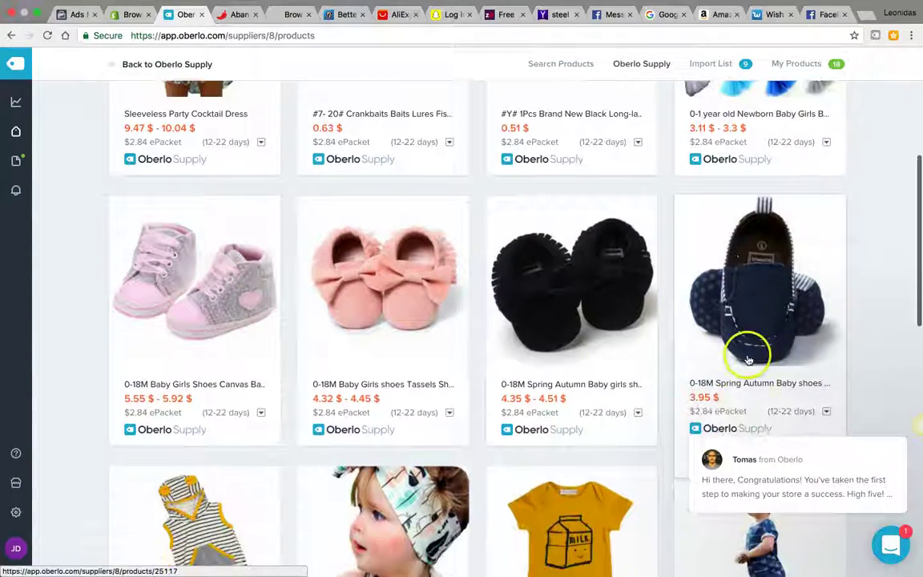
pyautogui.scroll(-3, 797, 408)
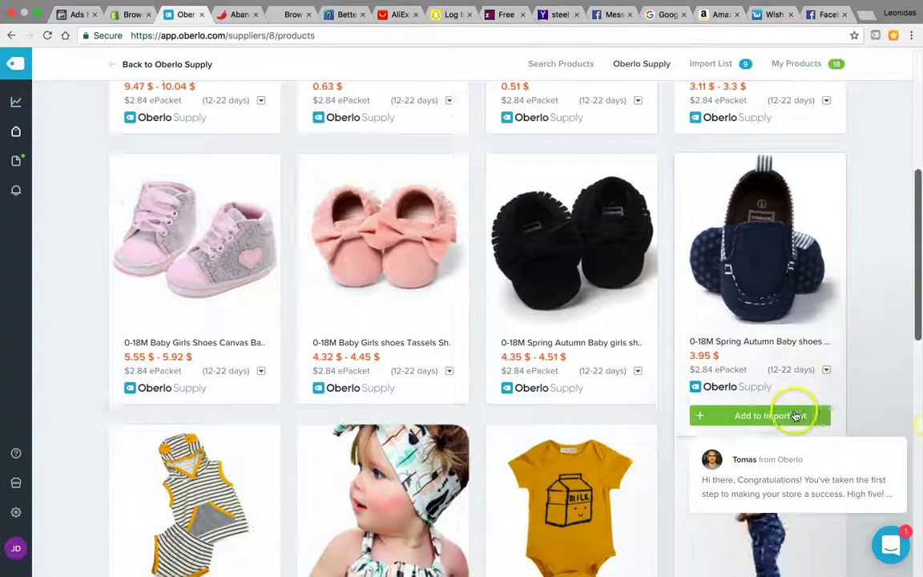
pyautogui.click(777, 351)
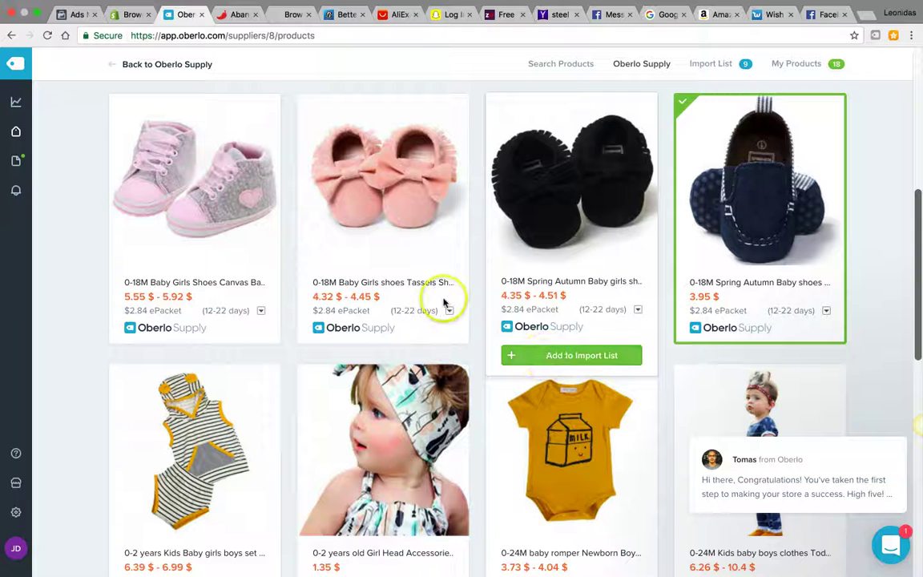
# Add the black 0-18M Spring Autumn Baby girls shoes to the import list
pyautogui.moveTo(394, 274)
pyautogui.moveTo(585, 302)
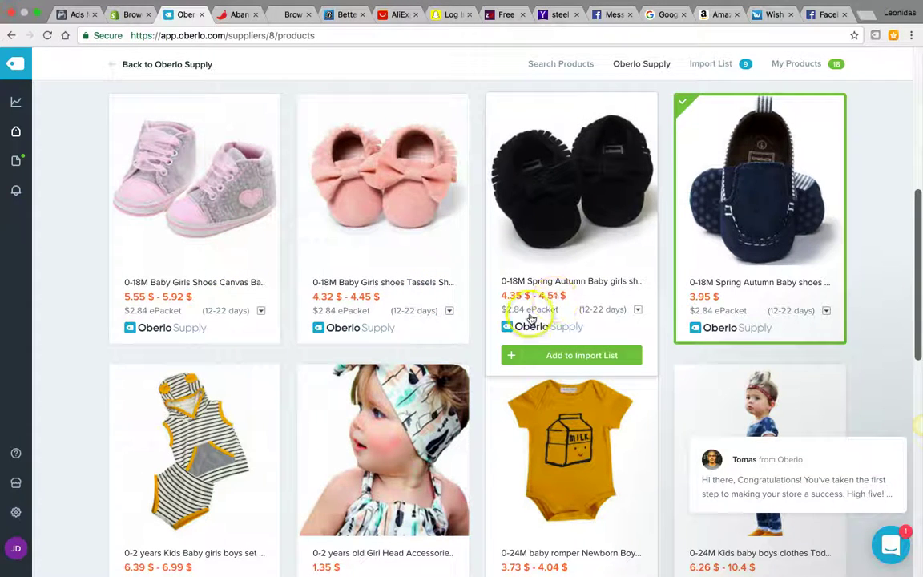
pyautogui.click(557, 354)
pyautogui.scroll(-5, 422, 280)
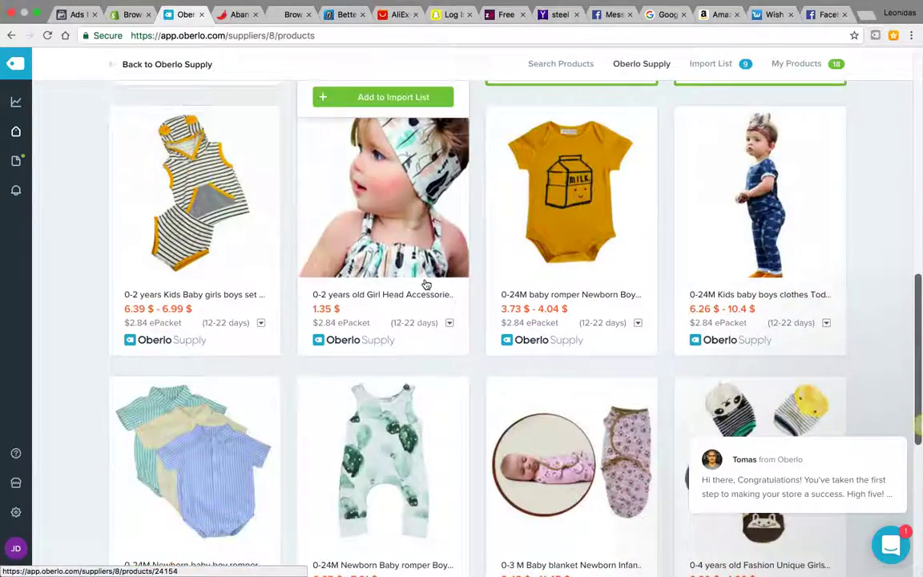
# Dismiss the chat message and add the Micro USB cable, the Love Dad Love Mum baby socks and the 0-6 M baby blanket to the import list
pyautogui.scroll(-5, 426, 284)
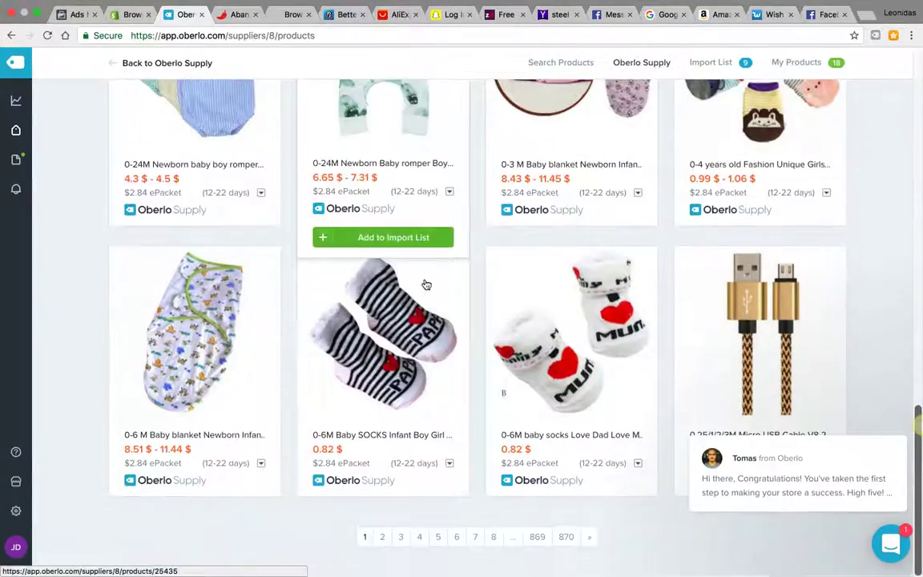
pyautogui.moveTo(877, 446)
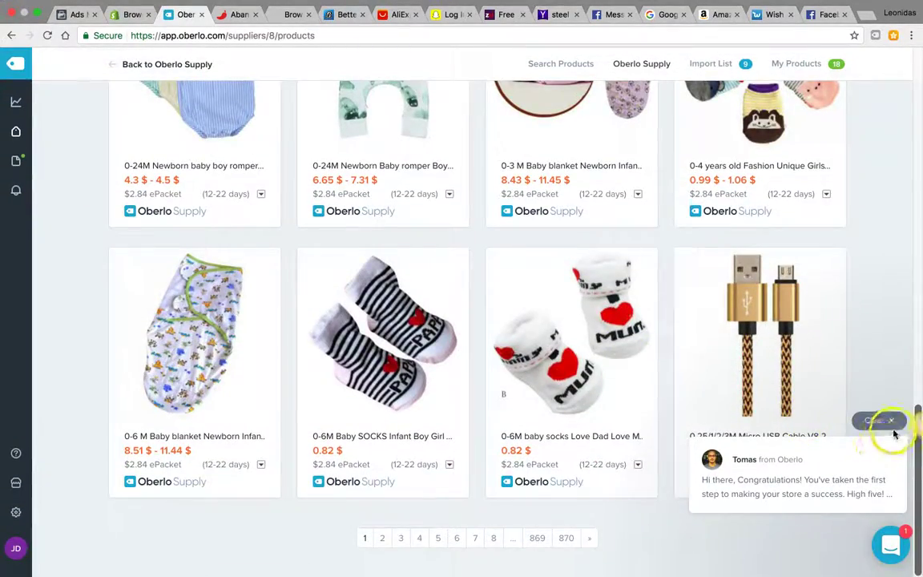
pyautogui.click(887, 420)
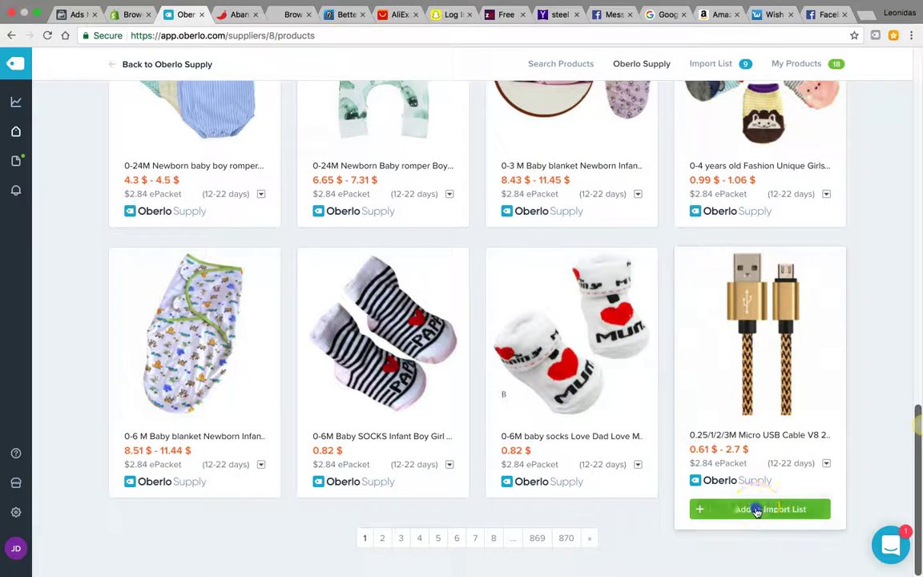
pyautogui.click(754, 508)
pyautogui.click(558, 507)
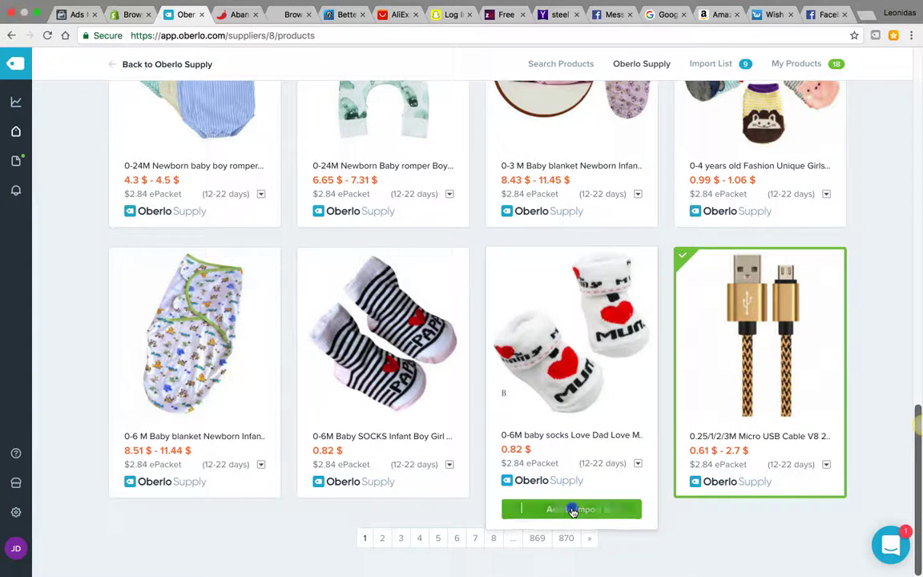
pyautogui.click(203, 510)
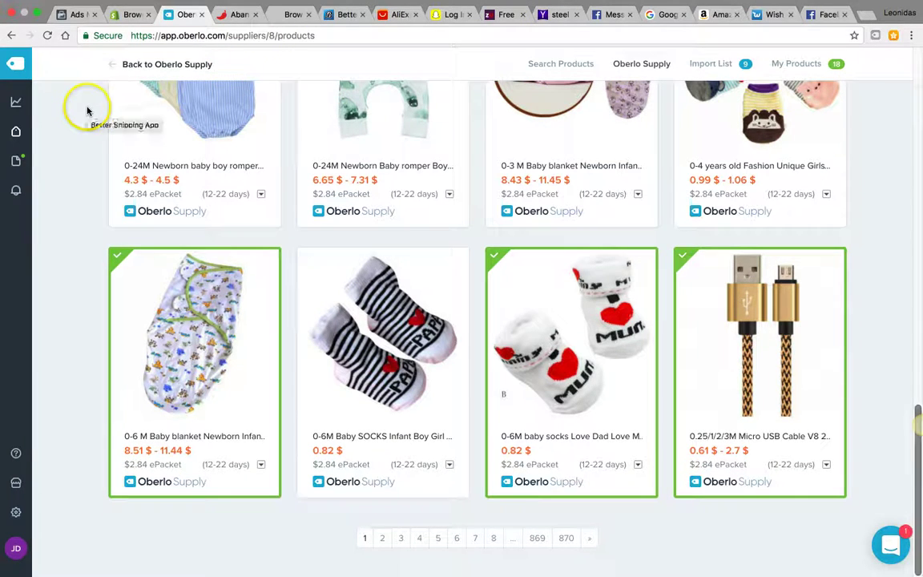
# Open the import list and review the baby blanket's description, variants, images and product details
pyautogui.moveTo(329, 330)
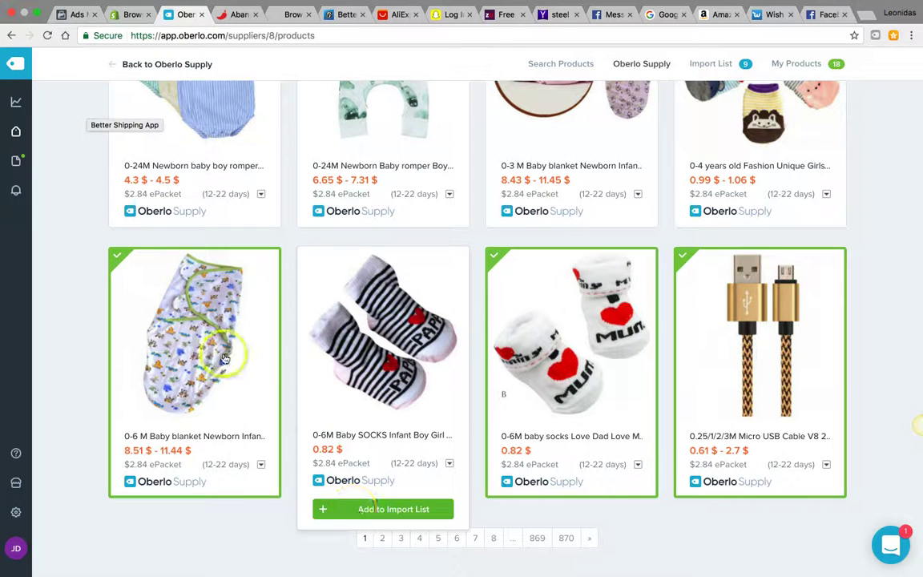
pyautogui.moveTo(20, 122)
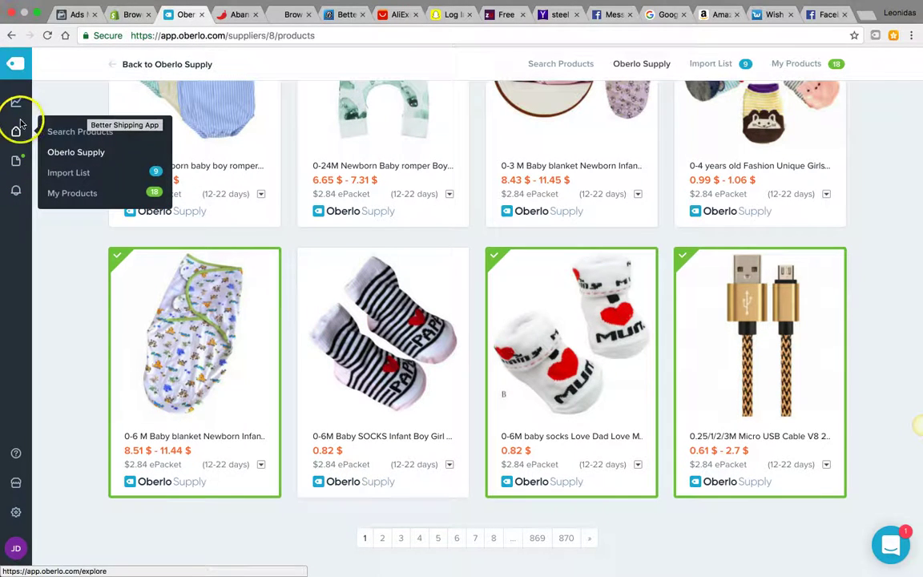
pyautogui.click(81, 183)
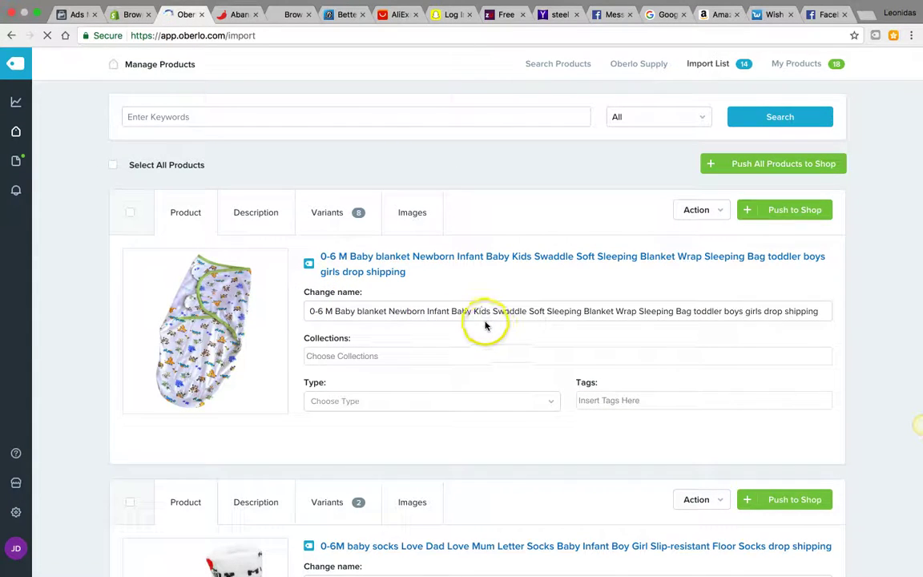
pyautogui.click(250, 216)
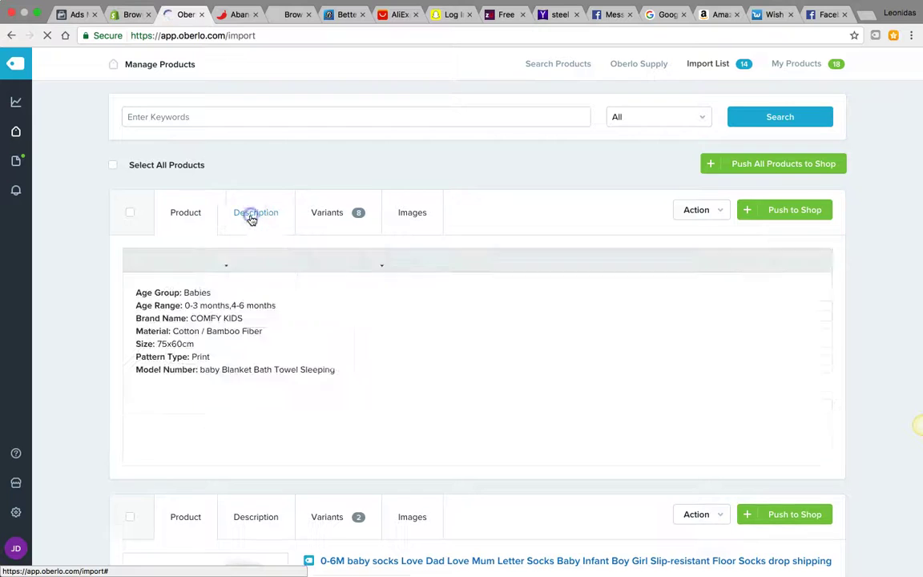
pyautogui.click(314, 220)
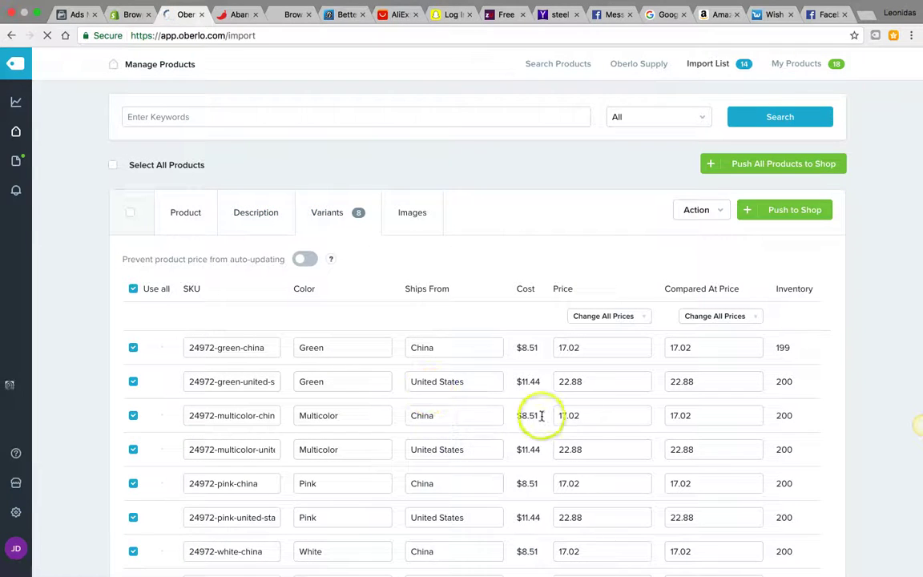
pyautogui.click(397, 210)
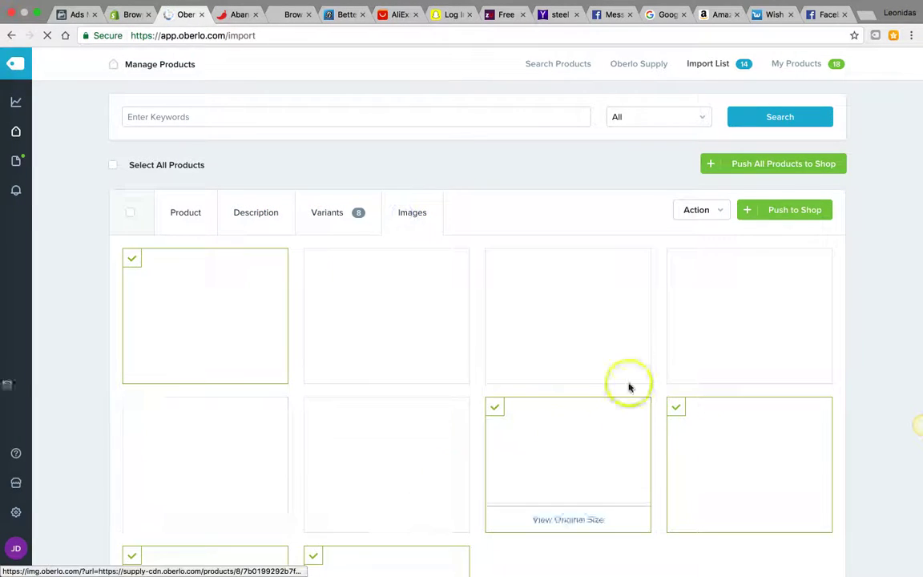
pyautogui.click(171, 214)
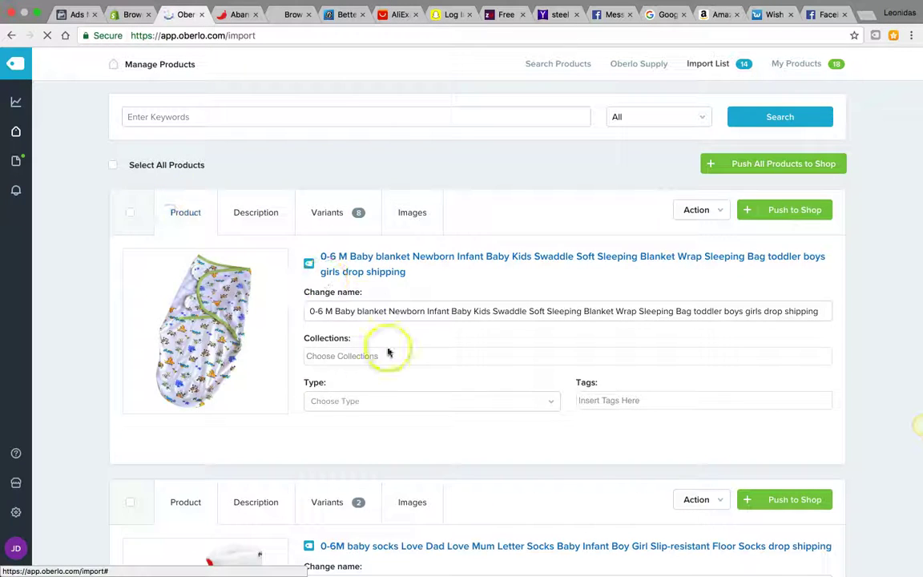
pyautogui.click(185, 219)
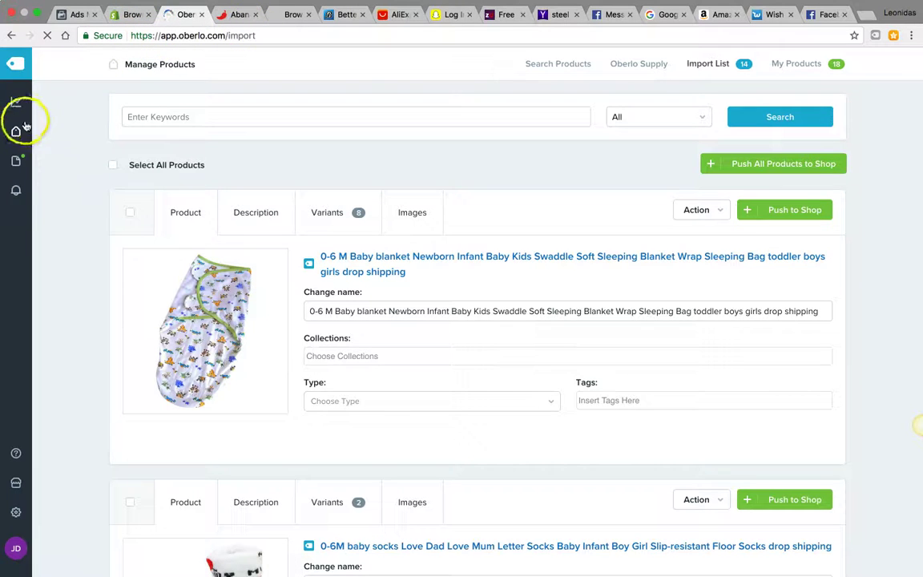
# Switch to AliExpress and search for "phone accessories"
pyautogui.click(393, 15)
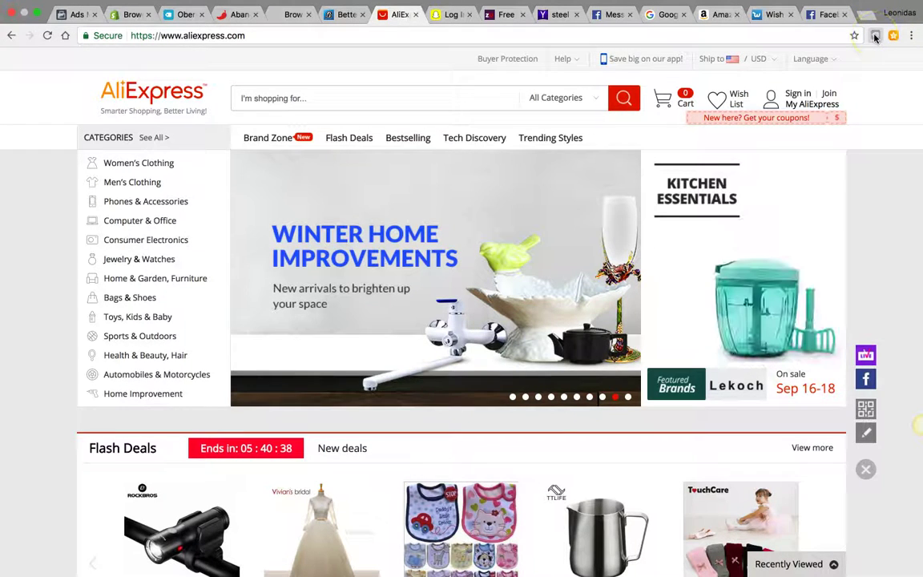
pyautogui.click(874, 37)
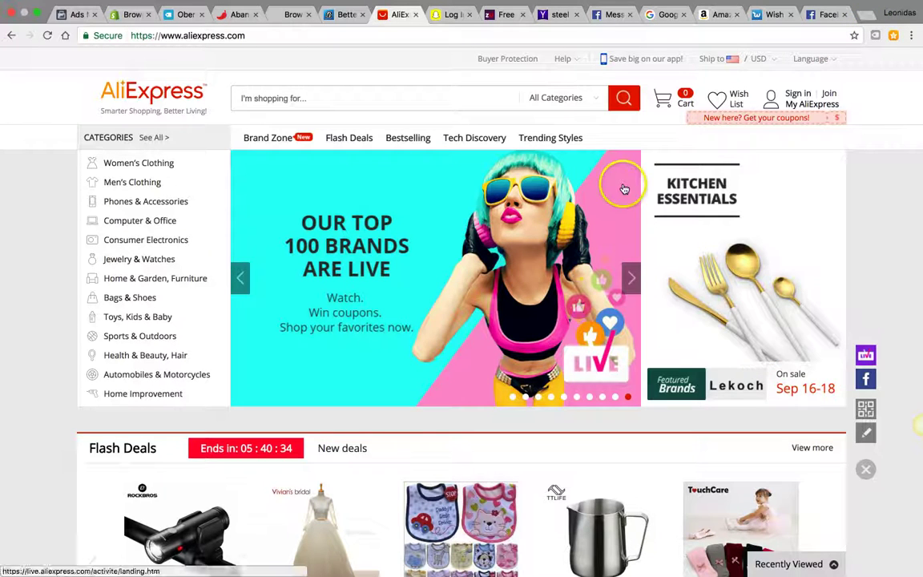
pyautogui.click(312, 100)
pyautogui.write('phone ac')
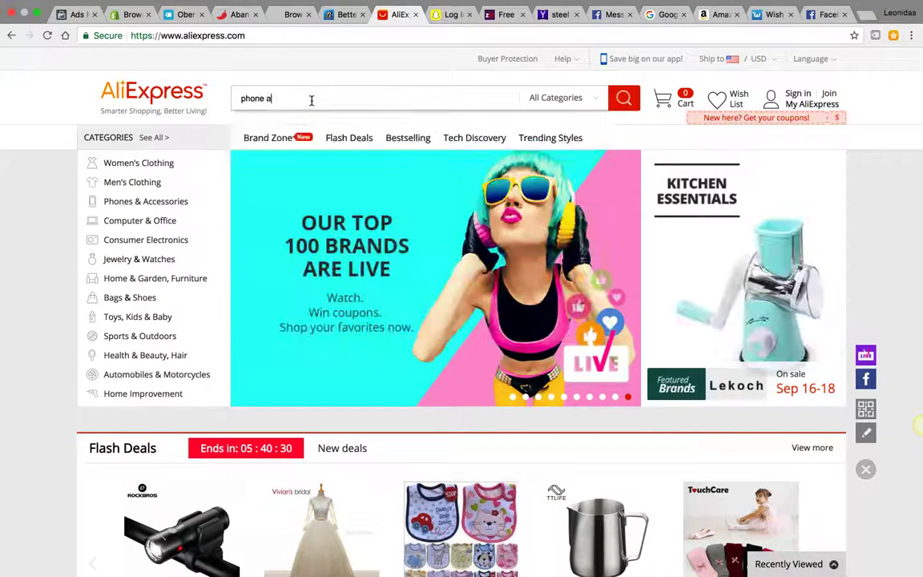
pyautogui.click(270, 144)
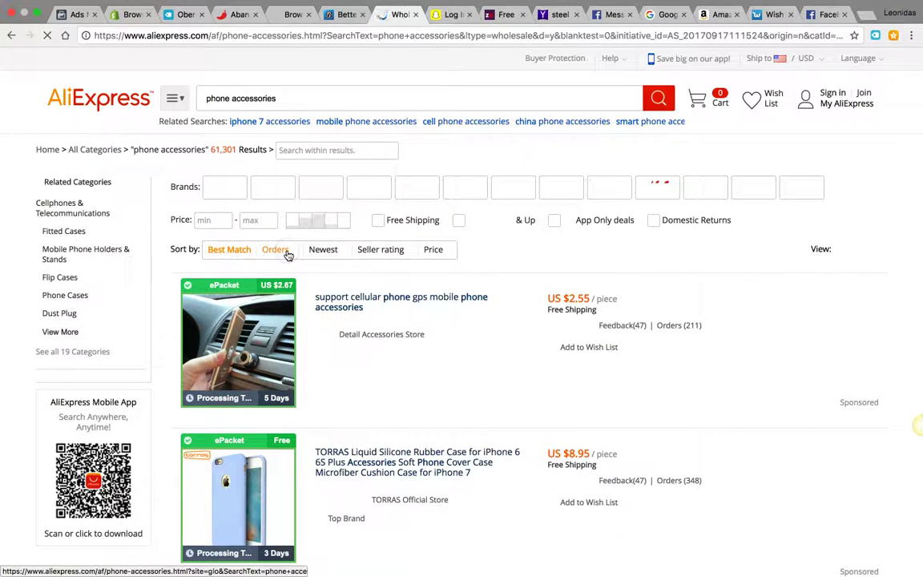
# Sort the phone accessories by orders and restrict them to free shipping and ratings of four stars and up
pyautogui.click(281, 252)
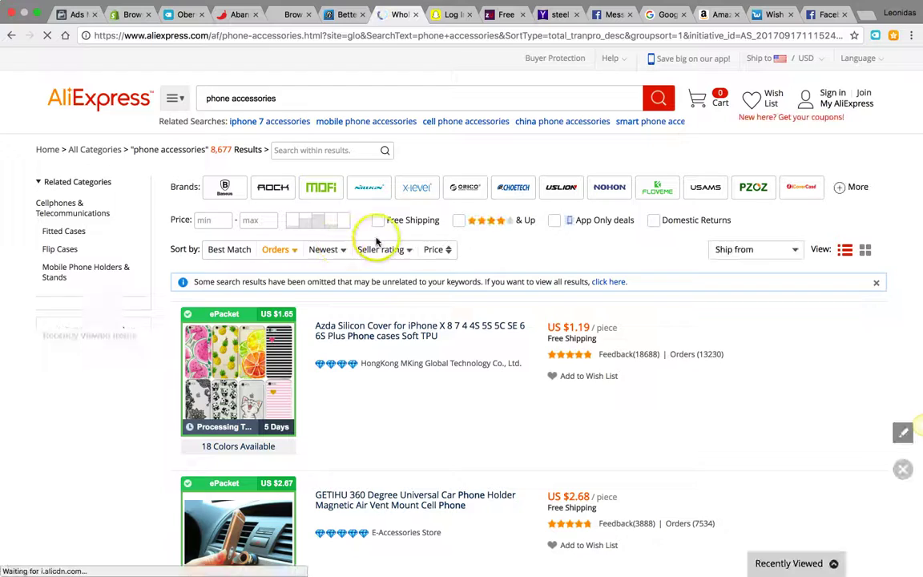
pyautogui.click(380, 221)
pyautogui.click(459, 221)
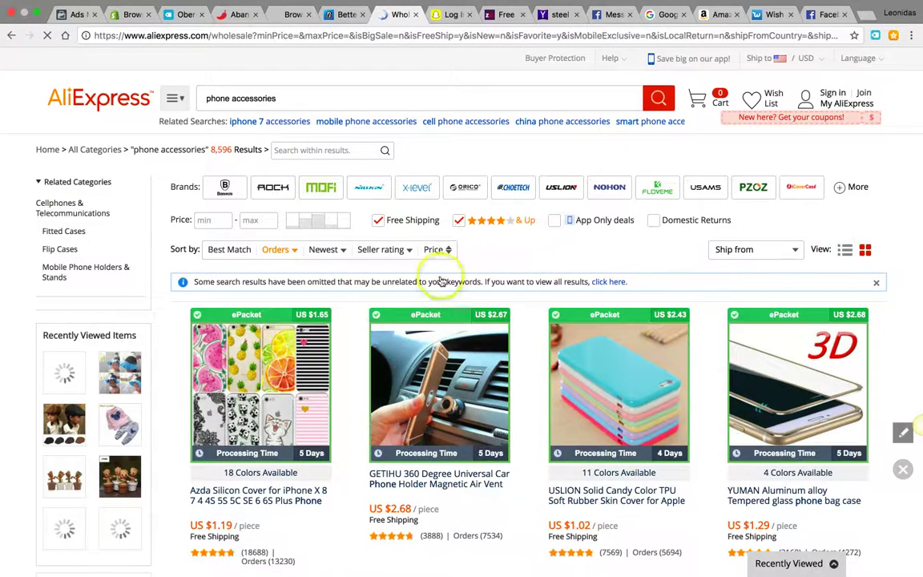
# Import the GETIHU magnetic car phone holder, the YUMAN tempered glass phone case and the FLOVEME Luxury Phone Case into Oberlo
pyautogui.scroll(-1, 481, 408)
pyautogui.scroll(-1, 481, 408)
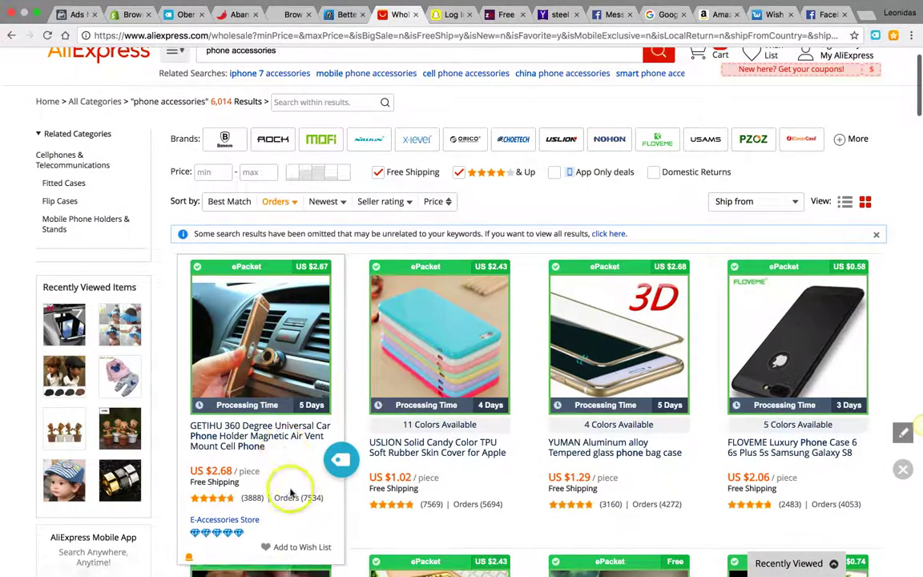
pyautogui.click(340, 458)
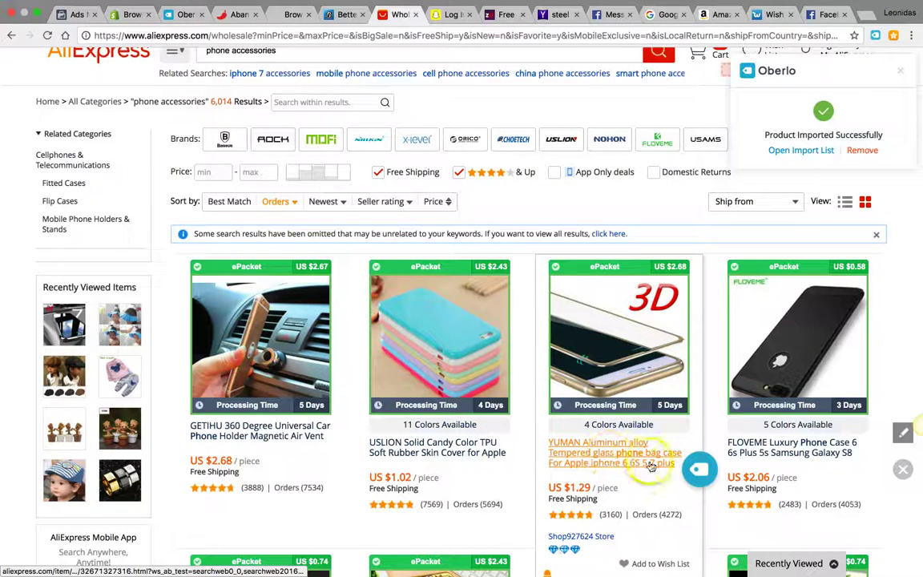
pyautogui.click(707, 471)
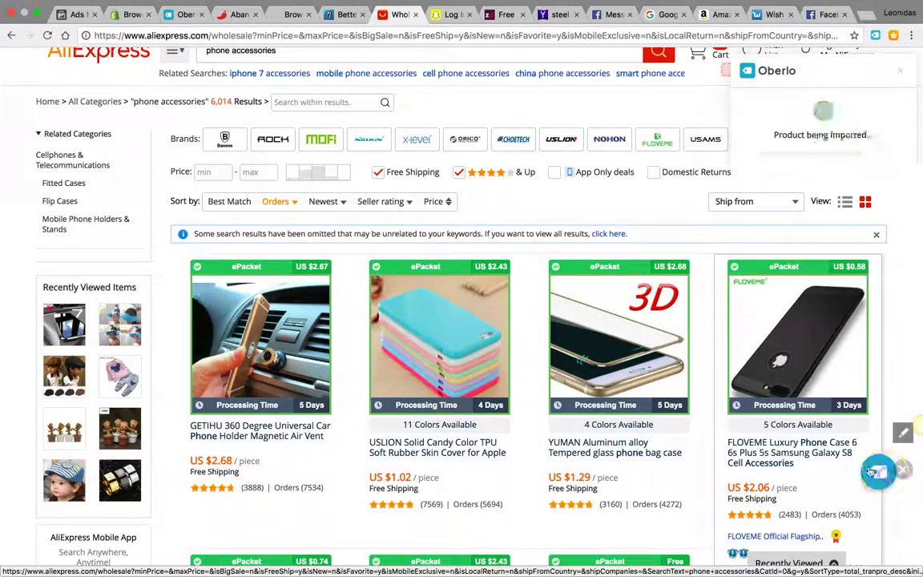
# Import the Kovader tablet car holder, KISSCASE 5S SE leather case, USLION diamond phone case and FLOVEME Super 3 in 1 case into Oberlo
pyautogui.scroll(-5, 875, 471)
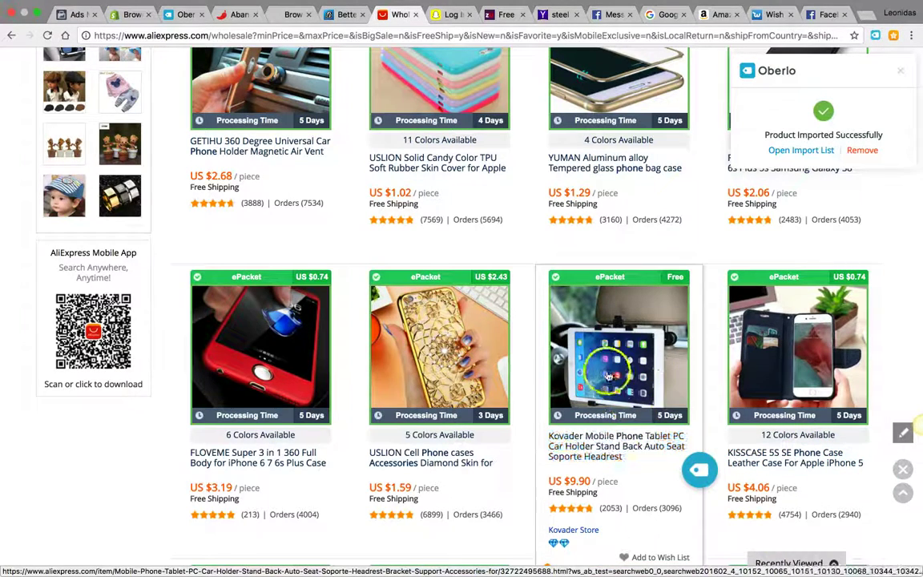
pyautogui.click(695, 472)
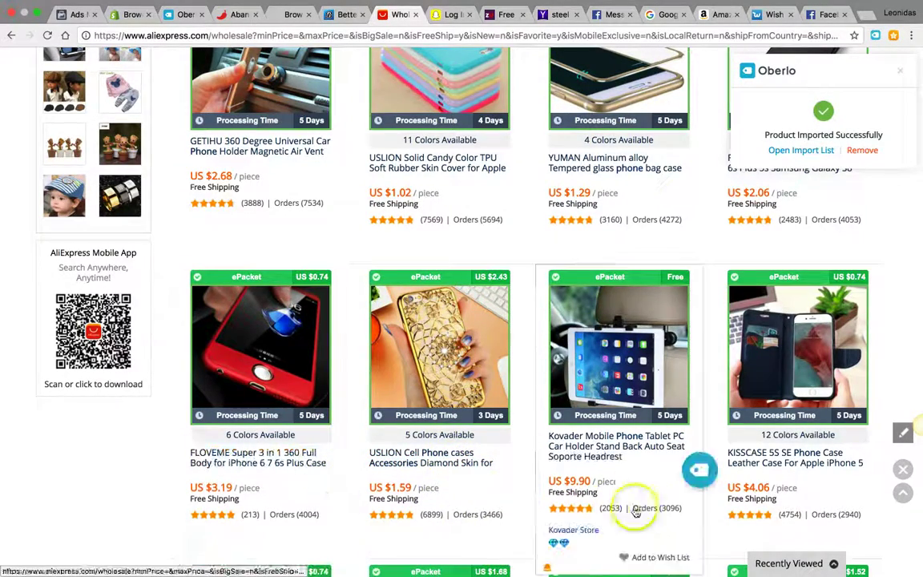
pyautogui.scroll(-2, 645, 505)
pyautogui.click(878, 382)
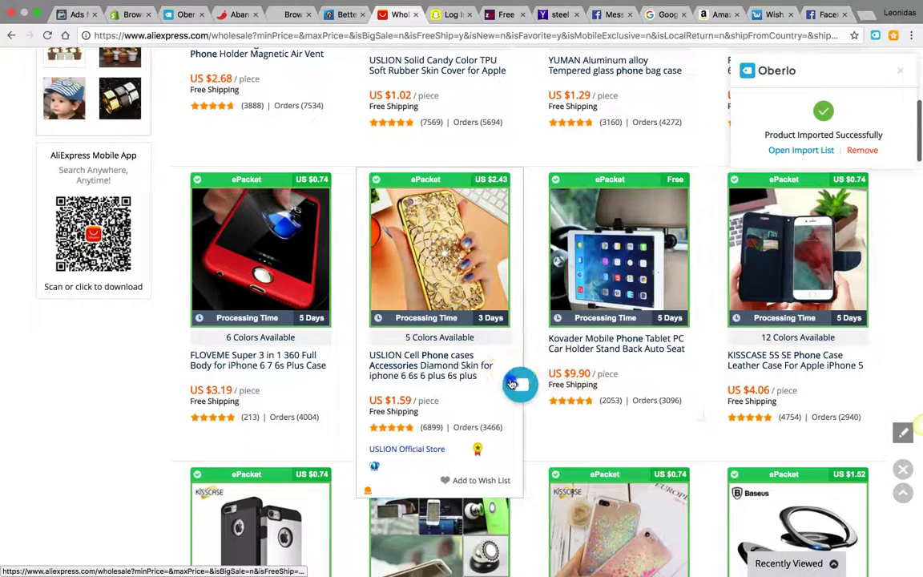
pyautogui.click(328, 380)
# Import the KISSCASE Hybird shockproof phone case and the EMIUP 360 Degree car phone holder priced at $1.99 into Oberlo
pyautogui.scroll(-5, 335, 383)
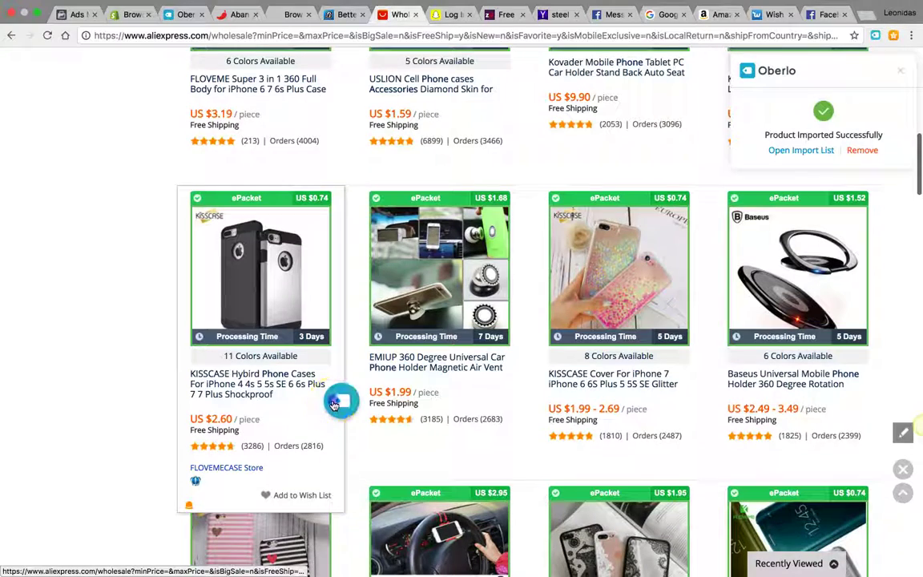
pyautogui.click(341, 399)
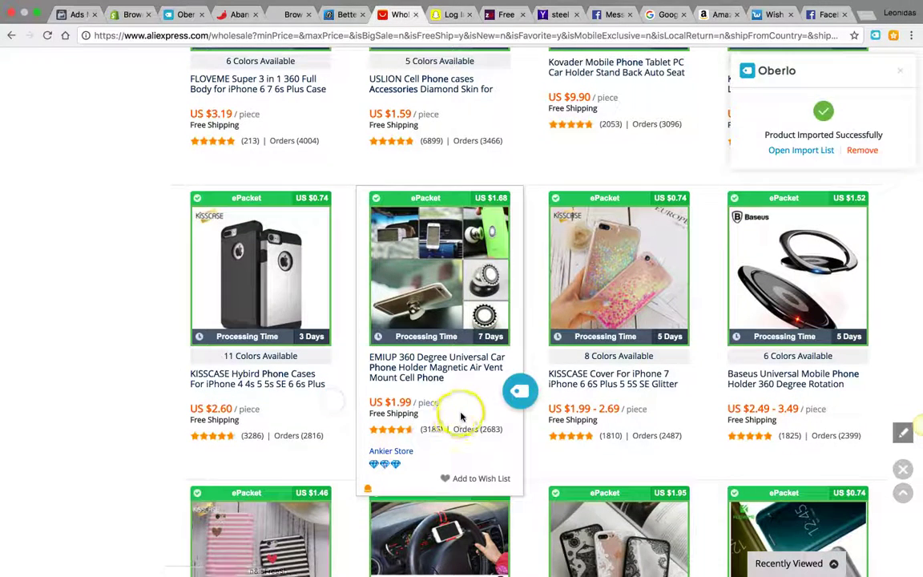
pyautogui.click(519, 391)
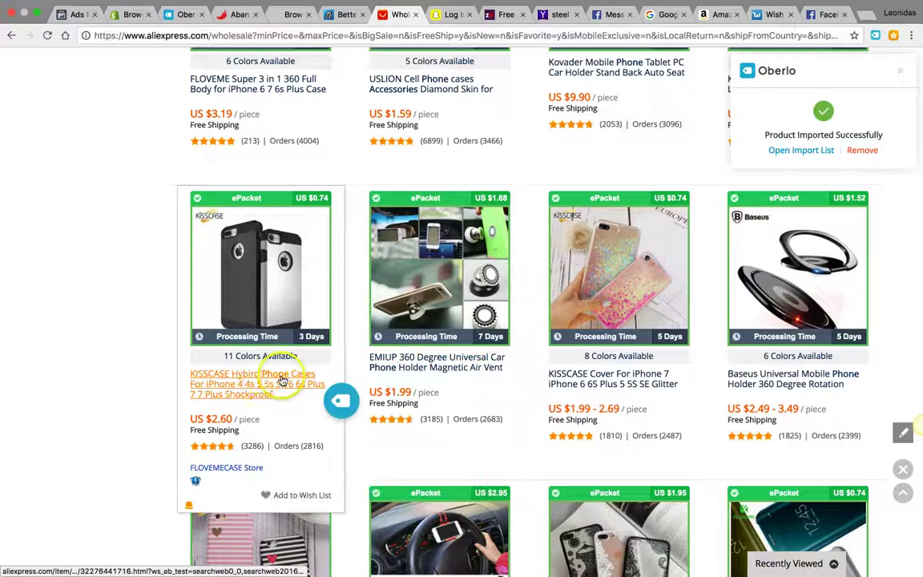
# Import the Yoedge lace henna phone case and the Floveme Galaxy S6 S7 mirror flip case into Oberlo
pyautogui.scroll(-5, 304, 410)
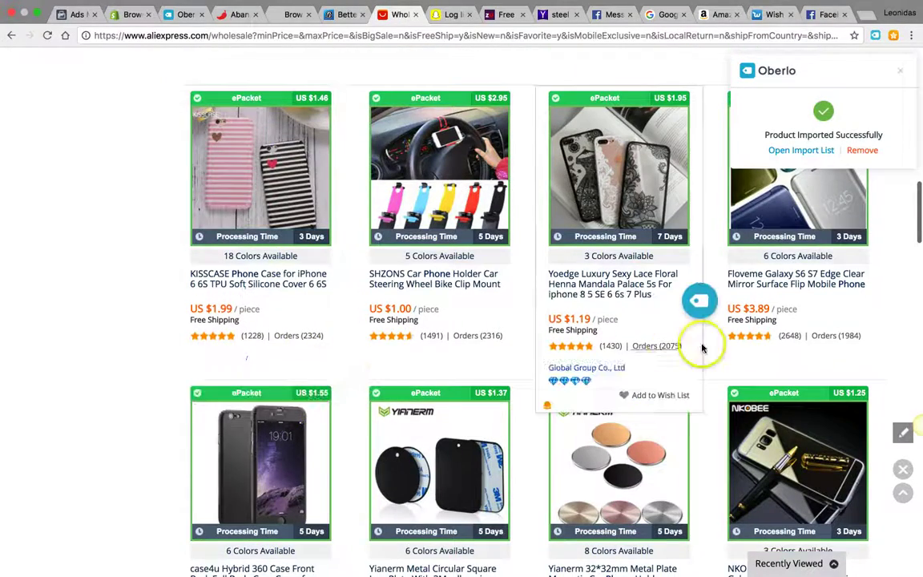
pyautogui.click(698, 300)
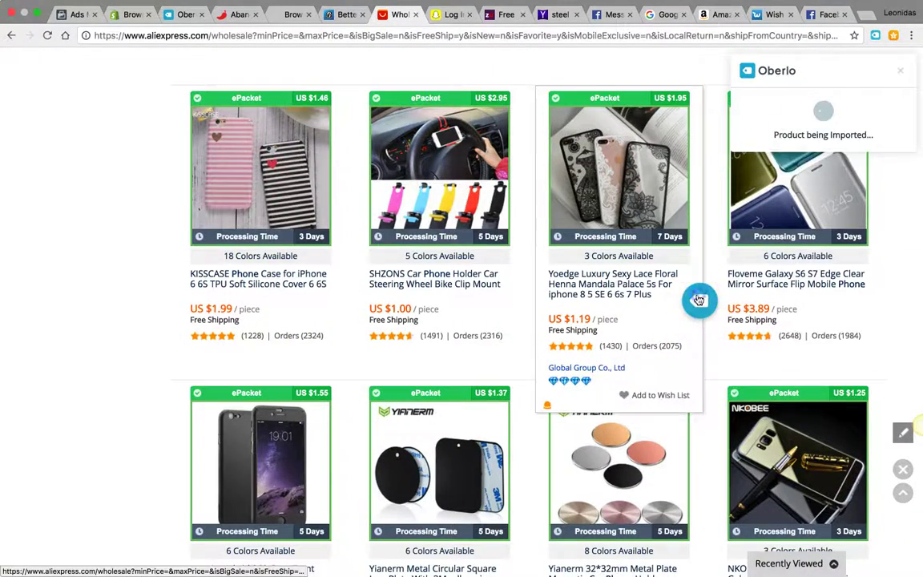
pyautogui.click(878, 301)
# Import the red case4u Hybrid 360 Full body Nanoskin iPhone cover into Oberlo
pyautogui.scroll(-6, 877, 301)
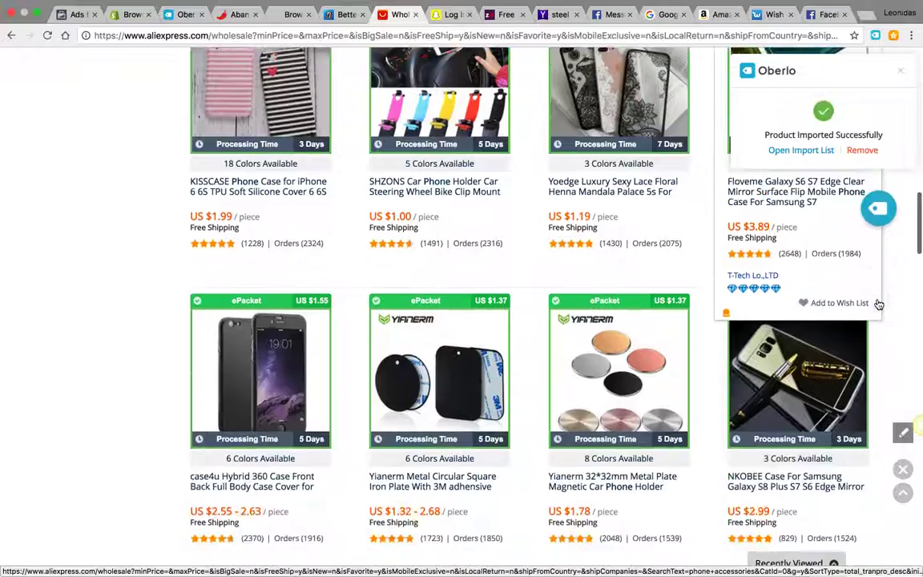
pyautogui.scroll(-3, 877, 303)
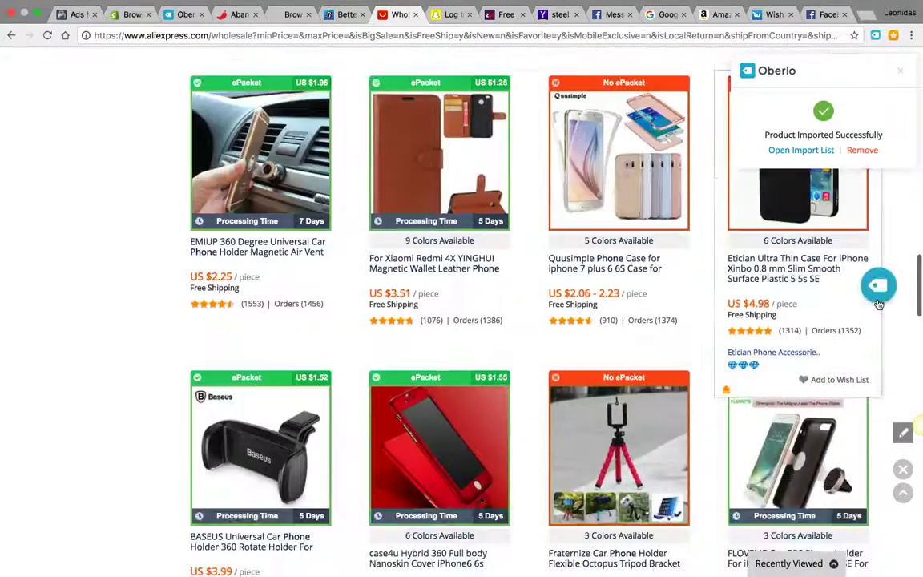
pyautogui.moveTo(698, 513)
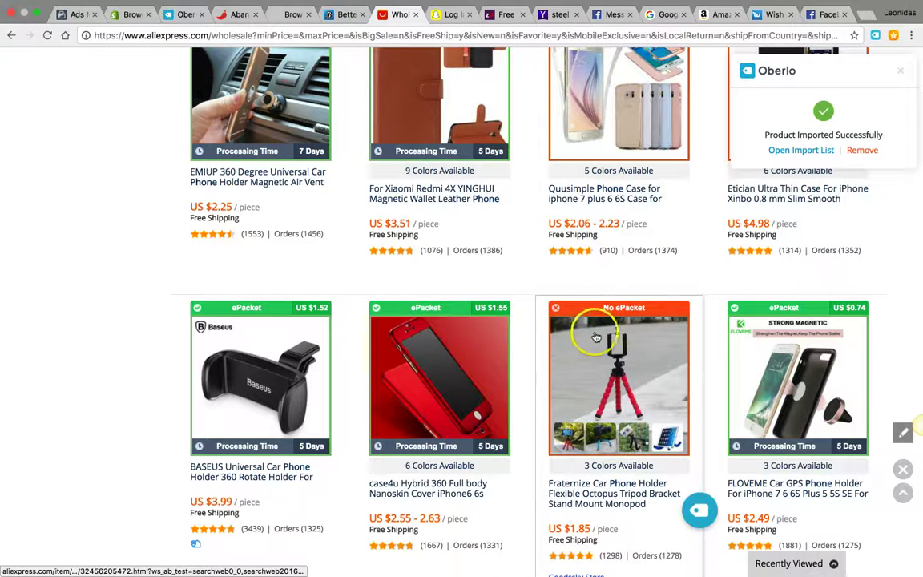
pyautogui.click(520, 511)
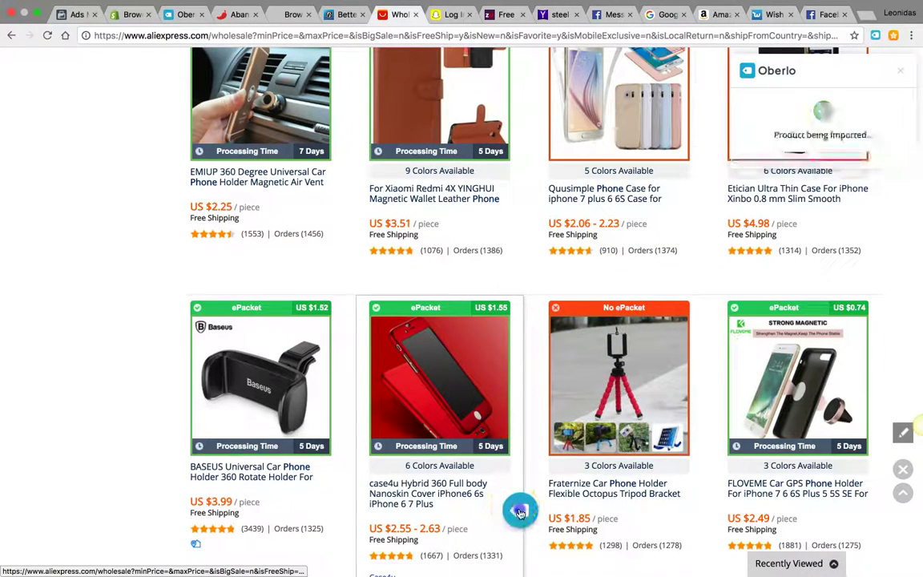
pyautogui.scroll(-1, 817, 293)
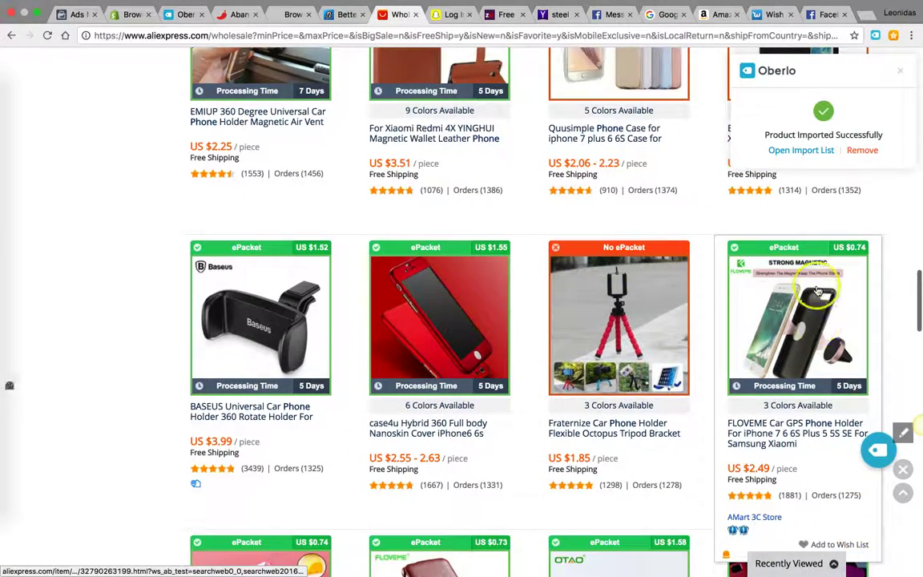
# Import the FLOVEME car GPS phone holder, SHZONS metal plate magnetic holder and Olaf suction cup windshield mount into Oberlo
pyautogui.click(878, 450)
pyautogui.scroll(-3, 768, 480)
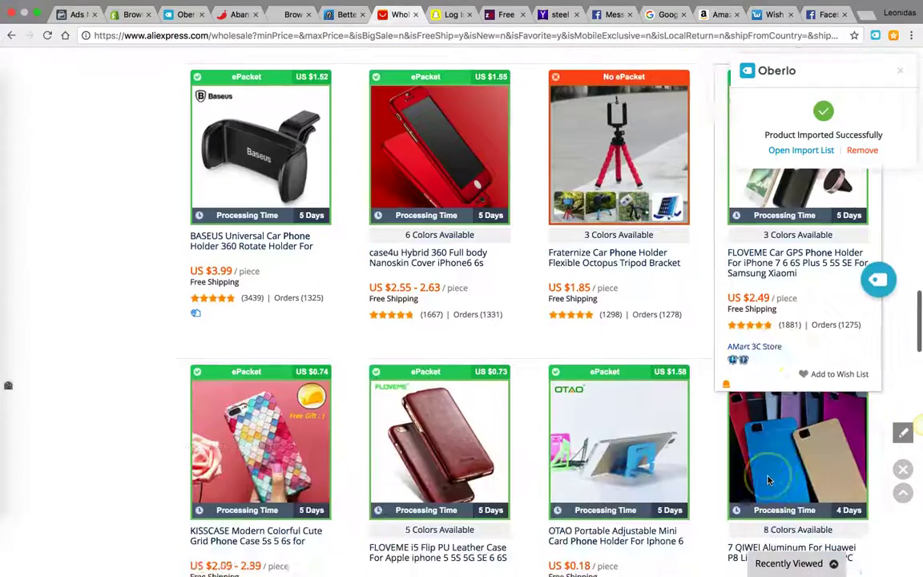
pyautogui.scroll(-6, 767, 479)
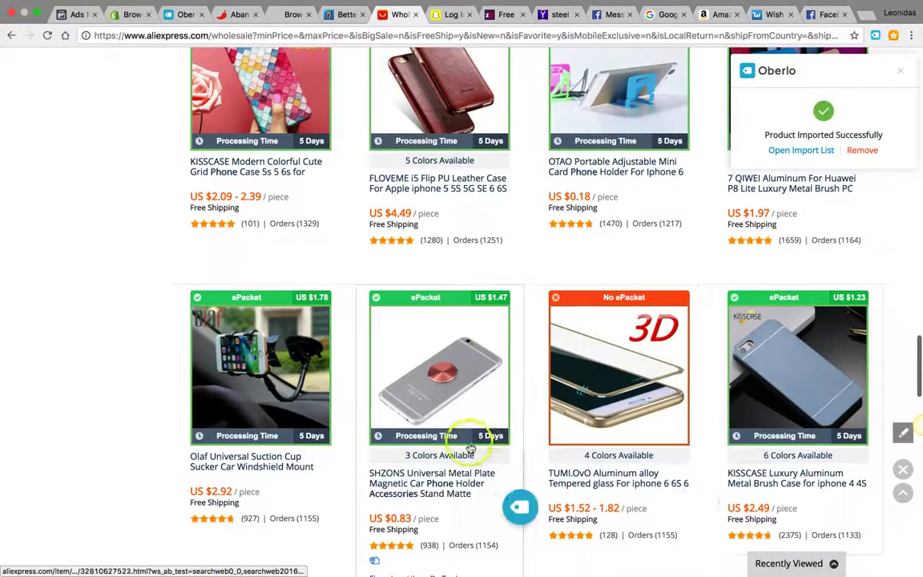
pyautogui.click(517, 509)
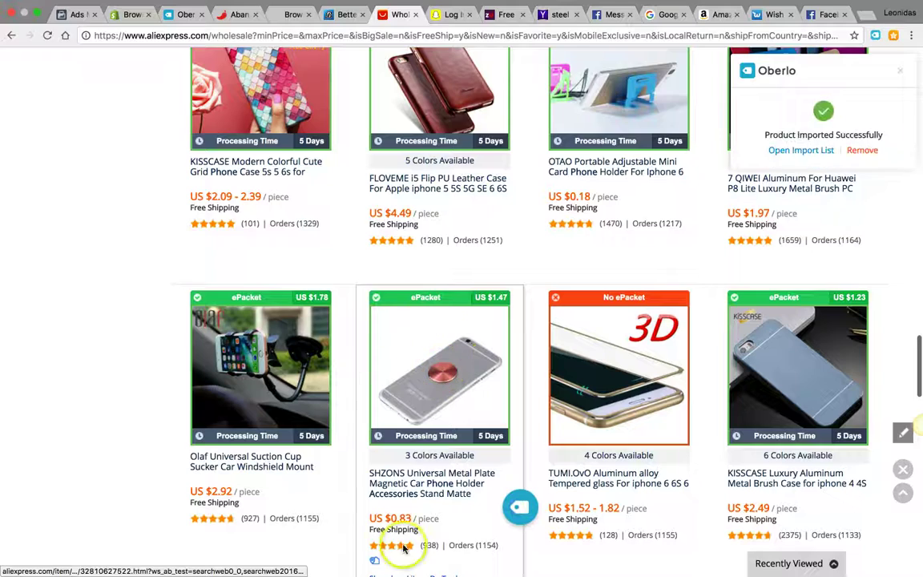
pyautogui.scroll(-2, 525, 504)
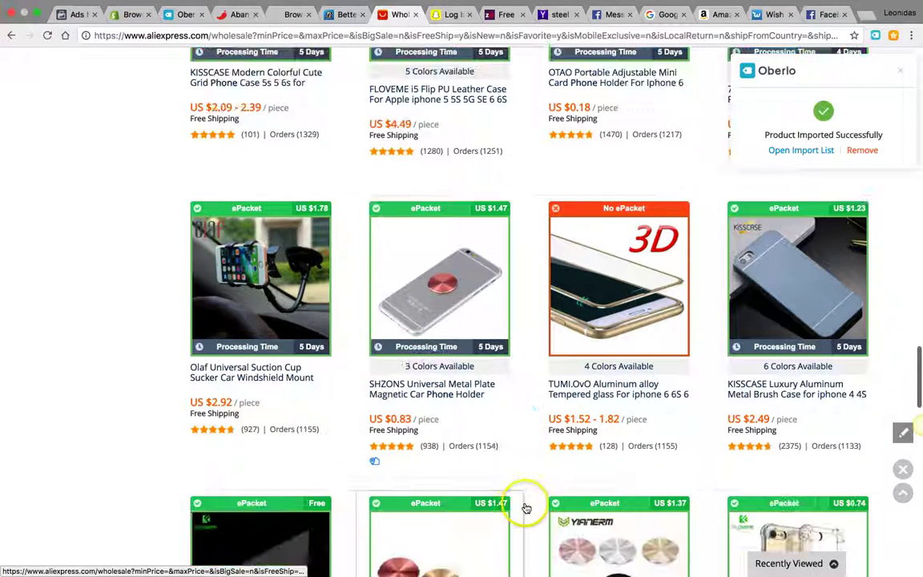
pyautogui.click(336, 403)
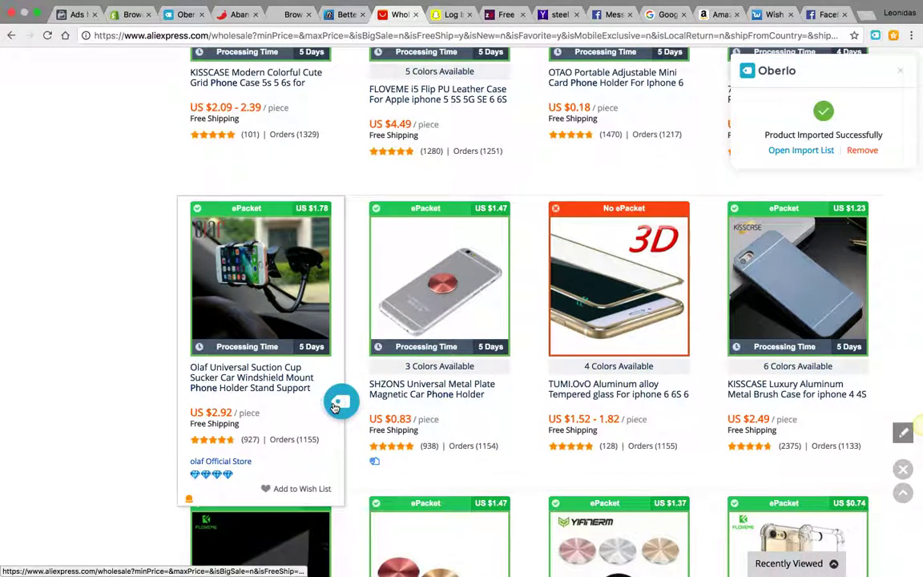
# Look through the remaining phone accessories listings and the second results page for more products to import
pyautogui.scroll(-5, 353, 366)
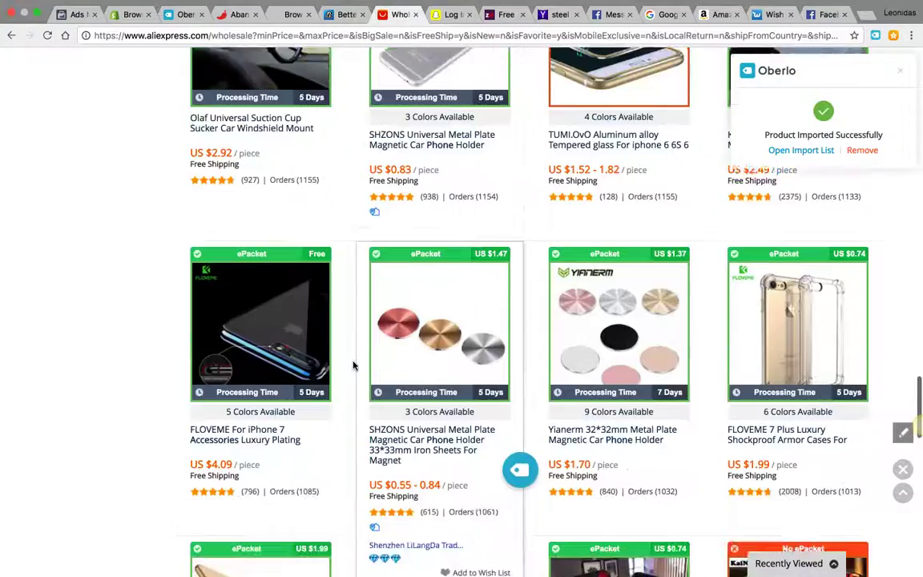
pyautogui.scroll(-5, 354, 366)
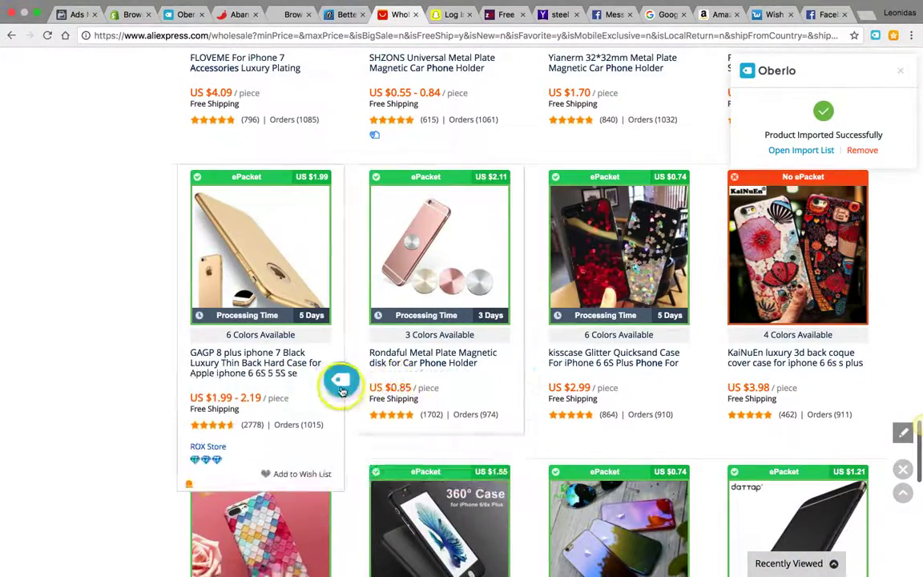
pyautogui.scroll(-4, 339, 390)
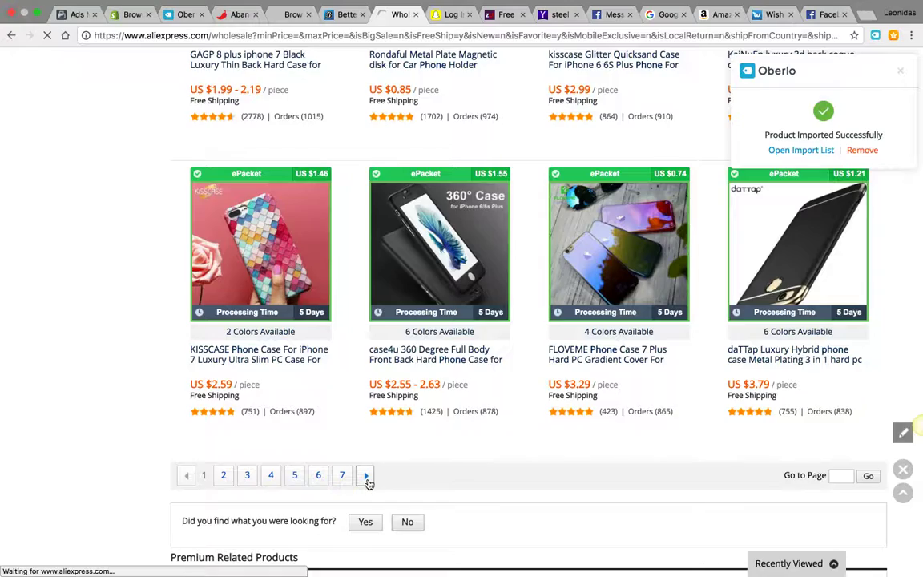
pyautogui.scroll(-6, 343, 393)
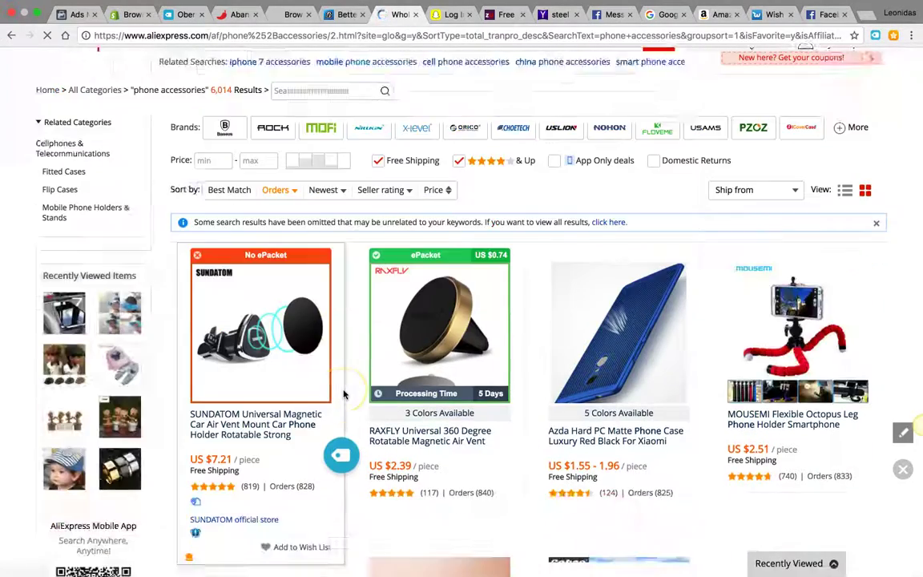
pyautogui.scroll(-4, 343, 393)
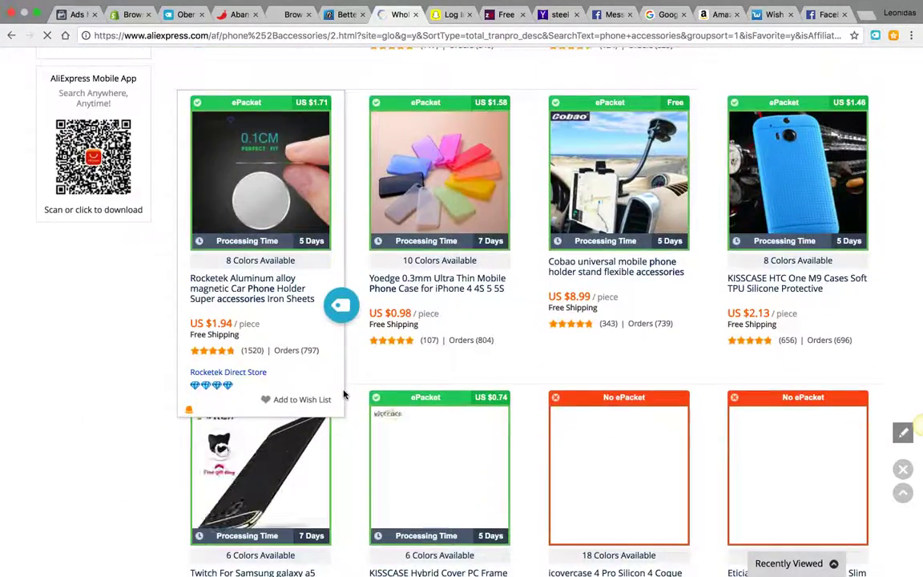
pyautogui.scroll(-5, 343, 394)
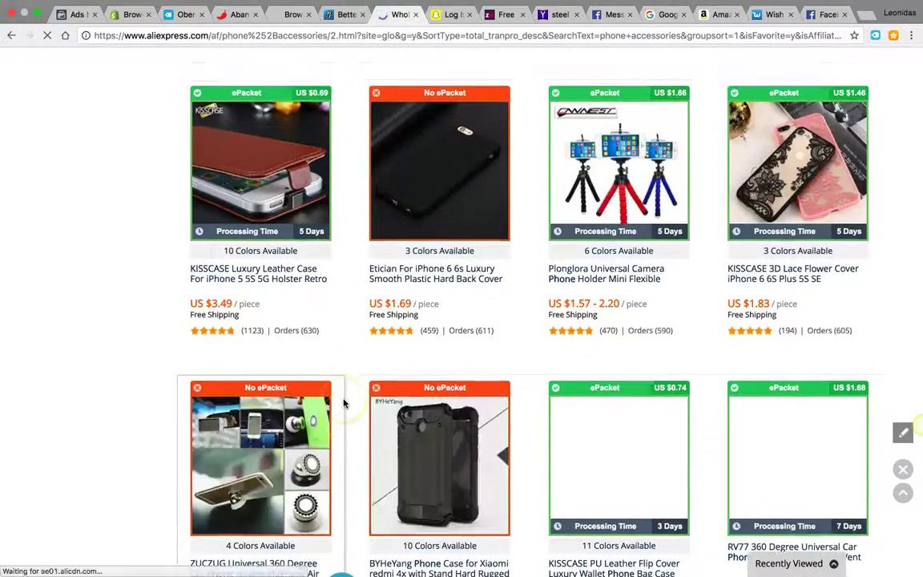
pyautogui.scroll(15, 344, 410)
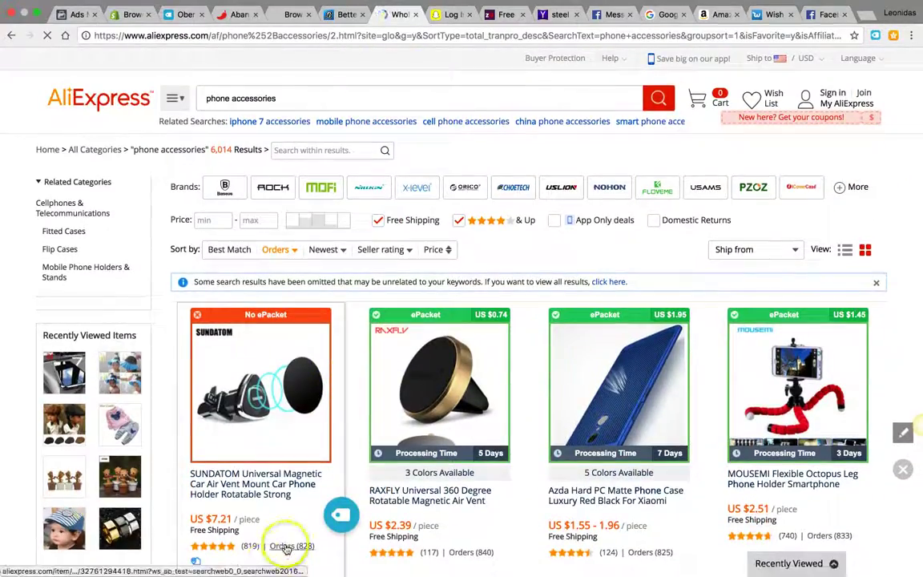
# Switch to Amazon and search all departments for cell phone cases
pyautogui.click(710, 16)
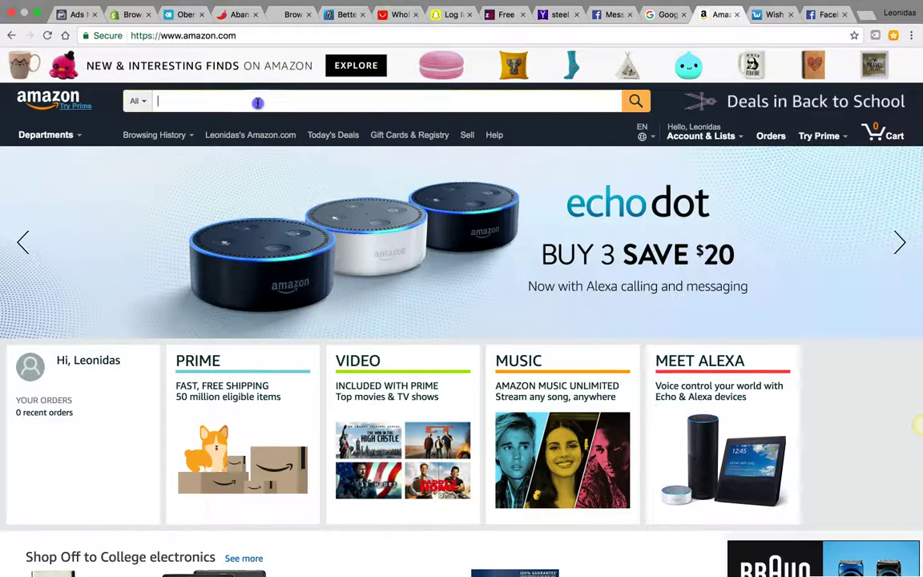
pyautogui.press('BackSpace')
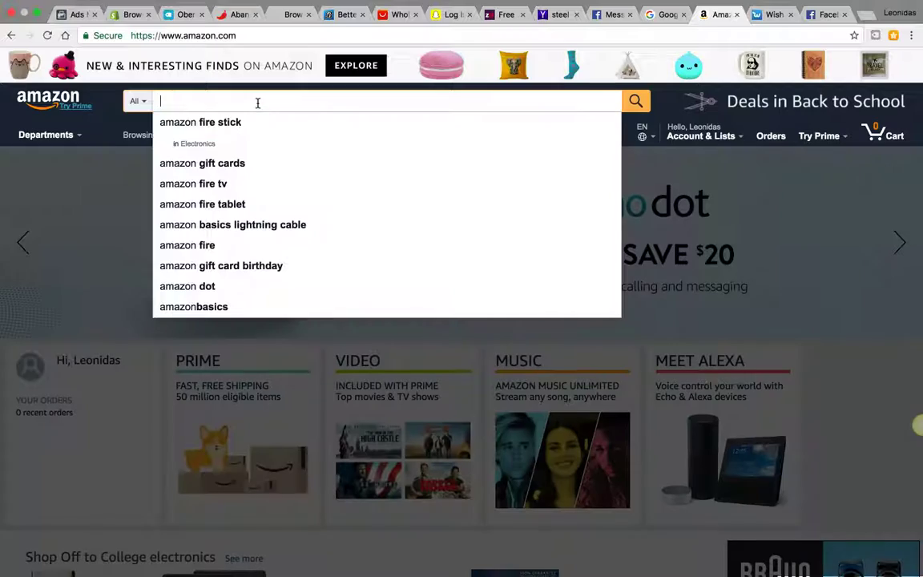
pyautogui.write('cell phone cases')
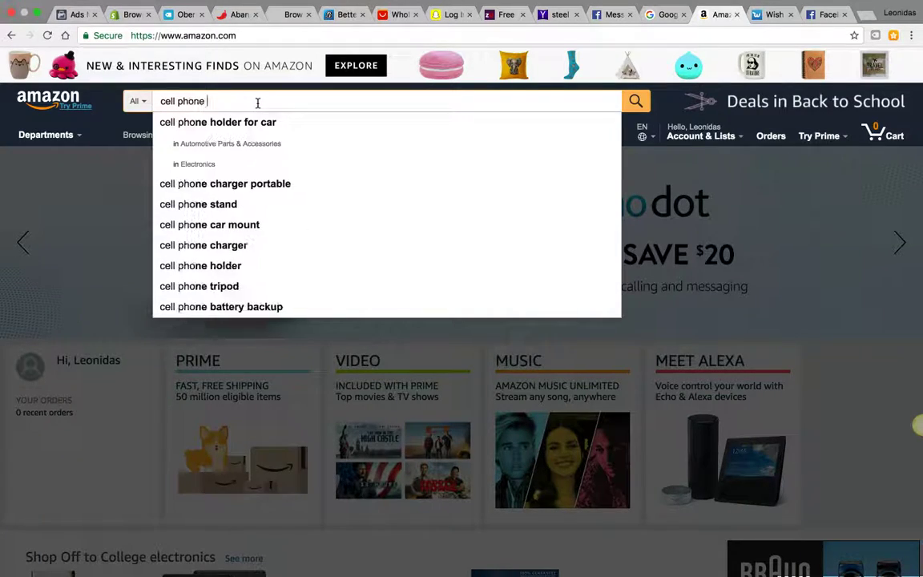
pyautogui.press('Return')
pyautogui.click(146, 233)
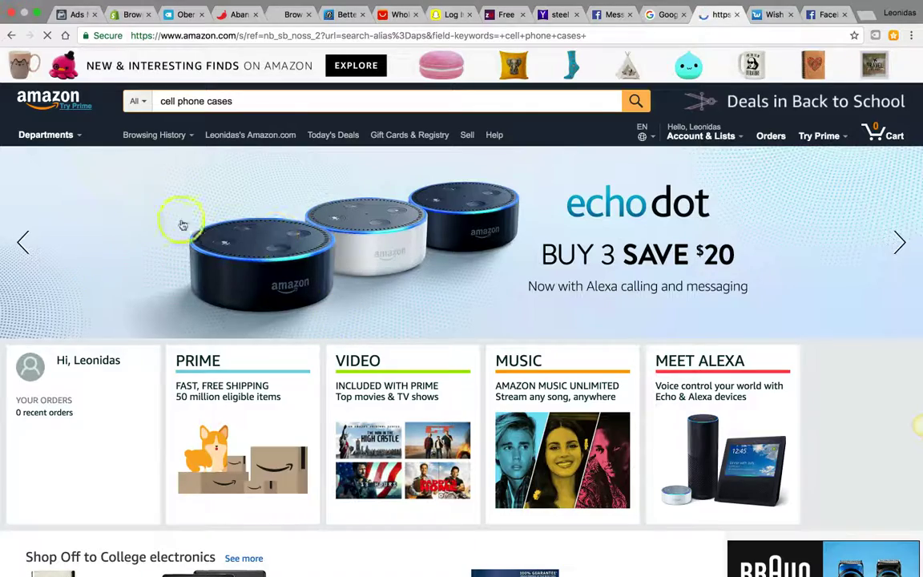
pyautogui.scroll(-10, 151, 178)
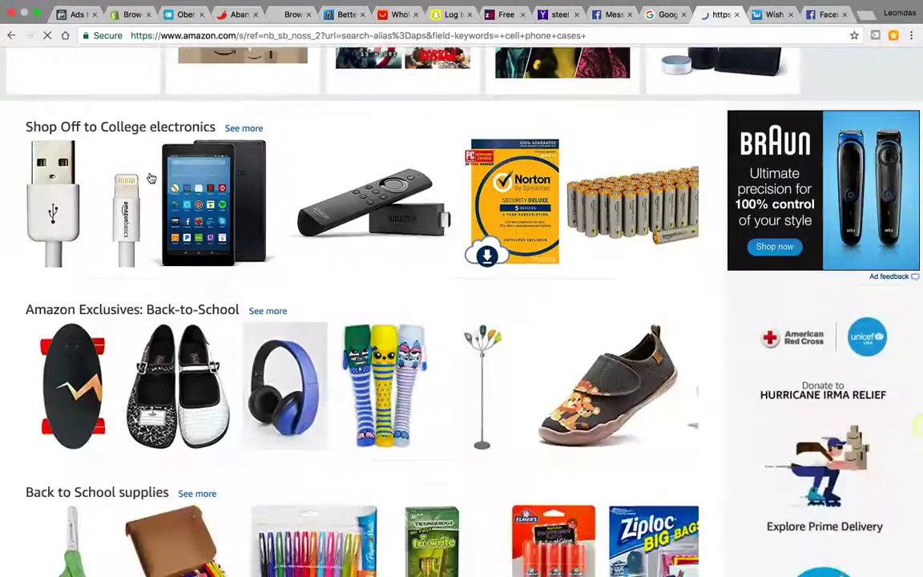
pyautogui.scroll(10, 148, 177)
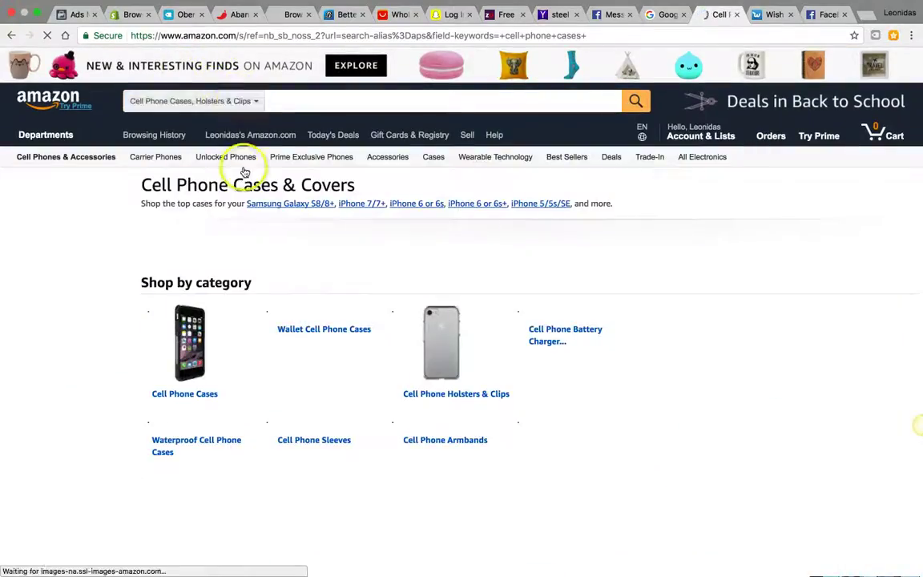
# Open the Cell Phone Cases category from the cases and covers overview
pyautogui.scroll(-3, 211, 460)
pyautogui.scroll(-3, 209, 424)
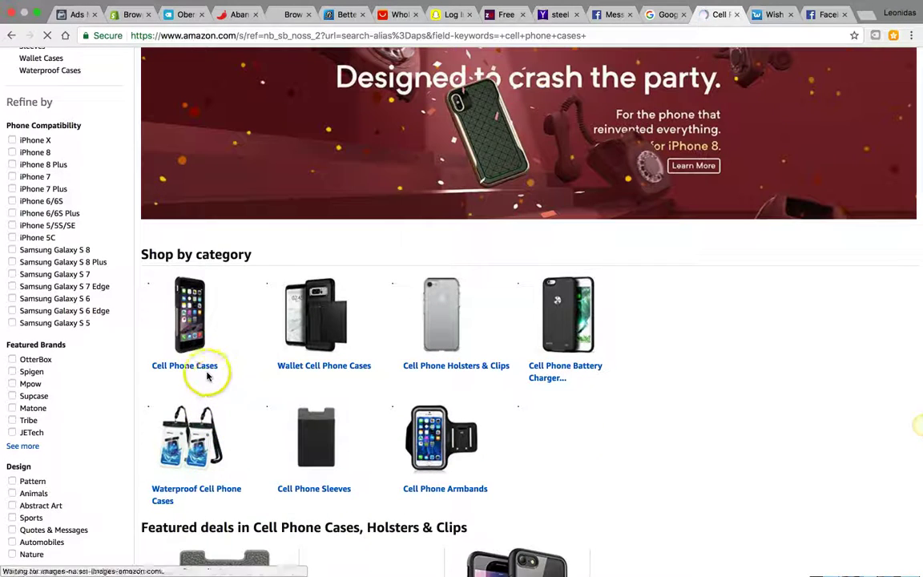
pyautogui.click(202, 366)
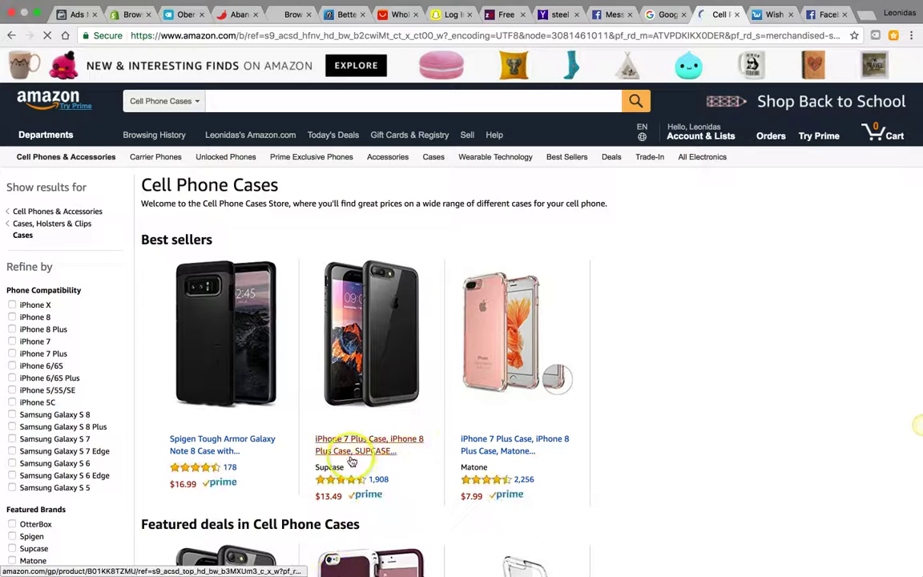
# Examine the best sellers, featured deals, new releases, top rated, most gifted and most wished for phone cases for product ideas
pyautogui.scroll(-3, 240, 429)
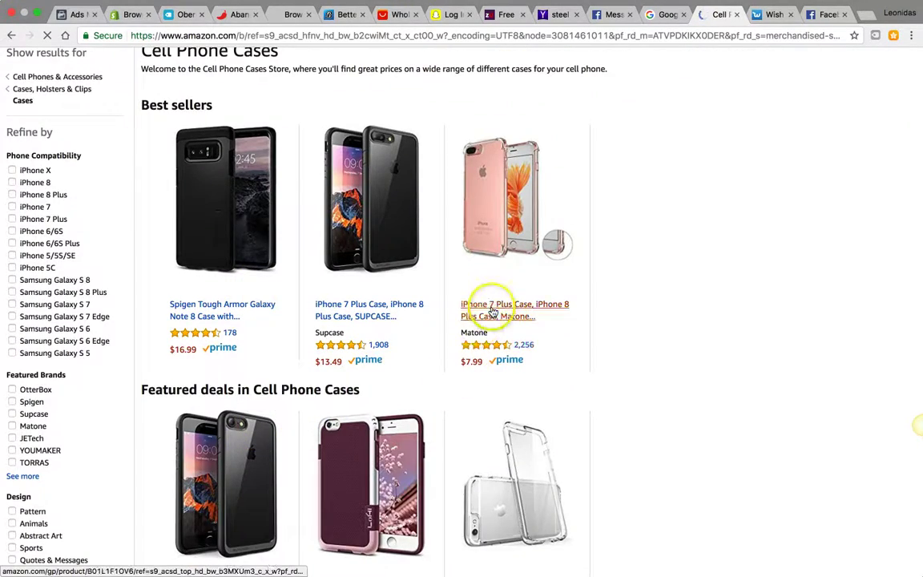
pyautogui.scroll(-5, 493, 313)
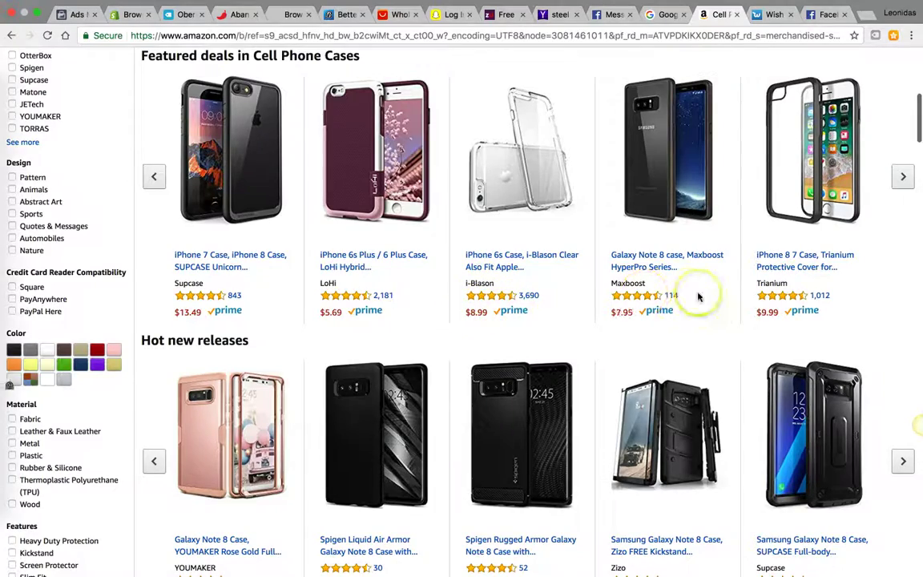
pyautogui.scroll(-4, 696, 295)
pyautogui.scroll(-2, 697, 295)
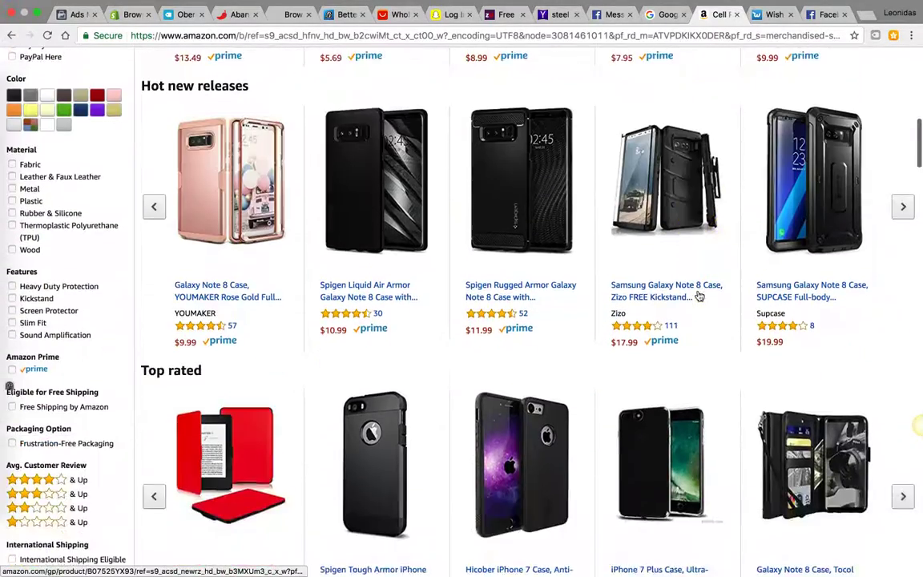
pyautogui.scroll(-4, 702, 180)
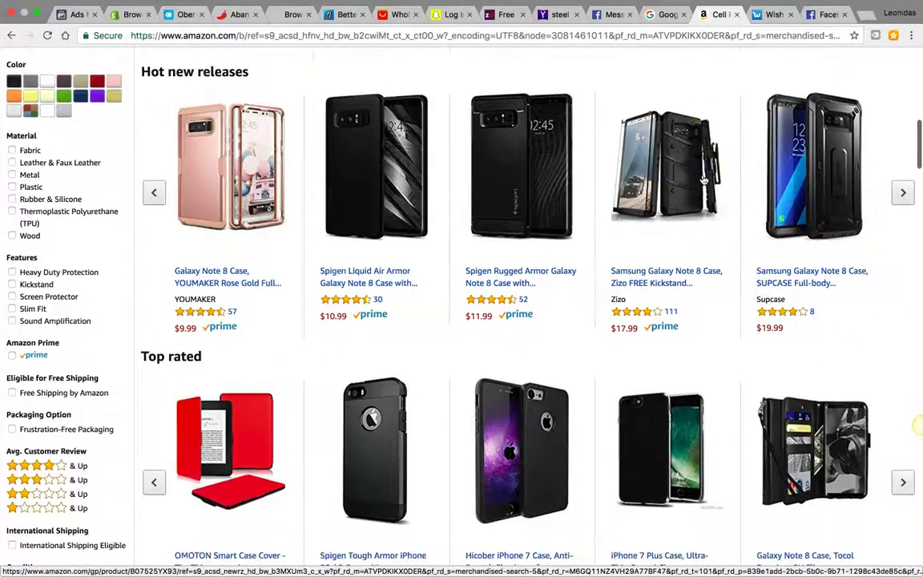
pyautogui.scroll(-5, 703, 180)
pyautogui.scroll(-3, 703, 176)
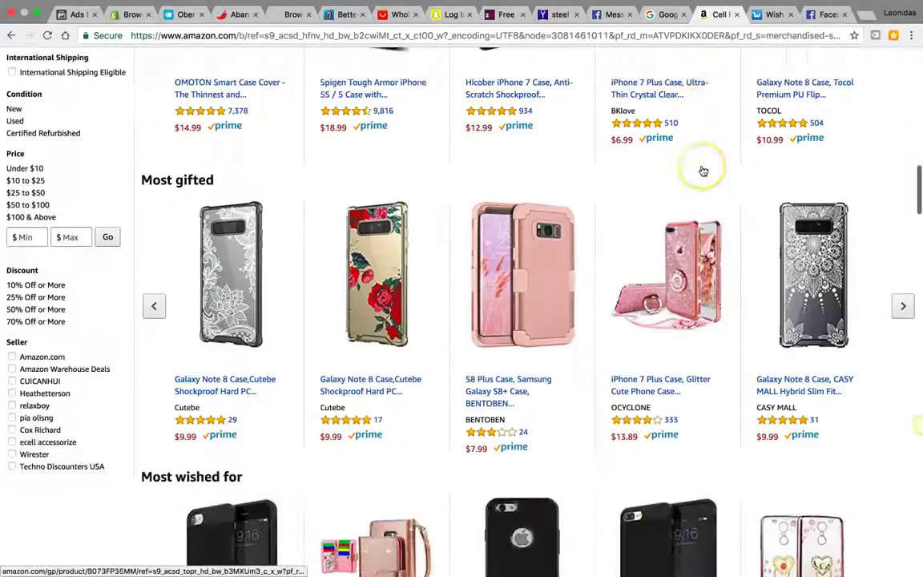
pyautogui.scroll(-10, 703, 172)
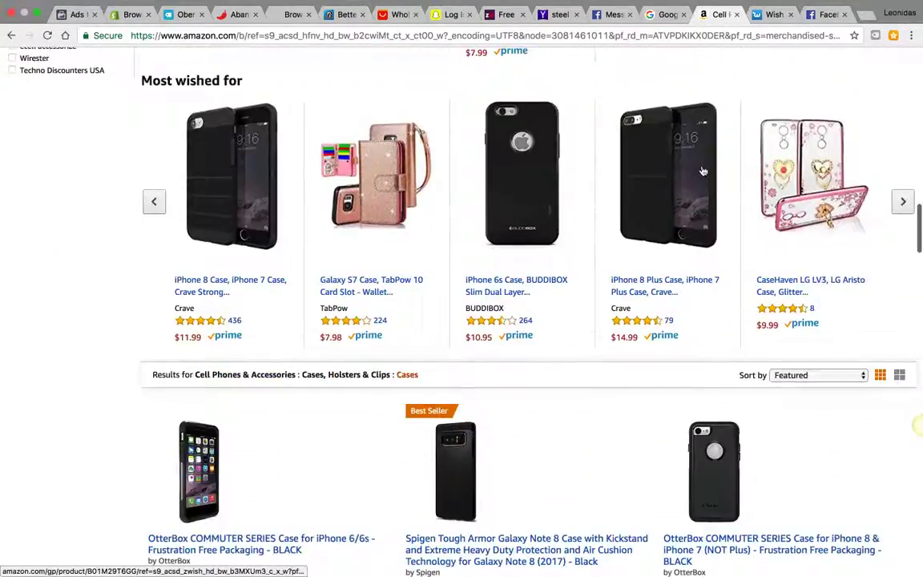
pyautogui.scroll(2, 704, 174)
pyautogui.scroll(20, 705, 174)
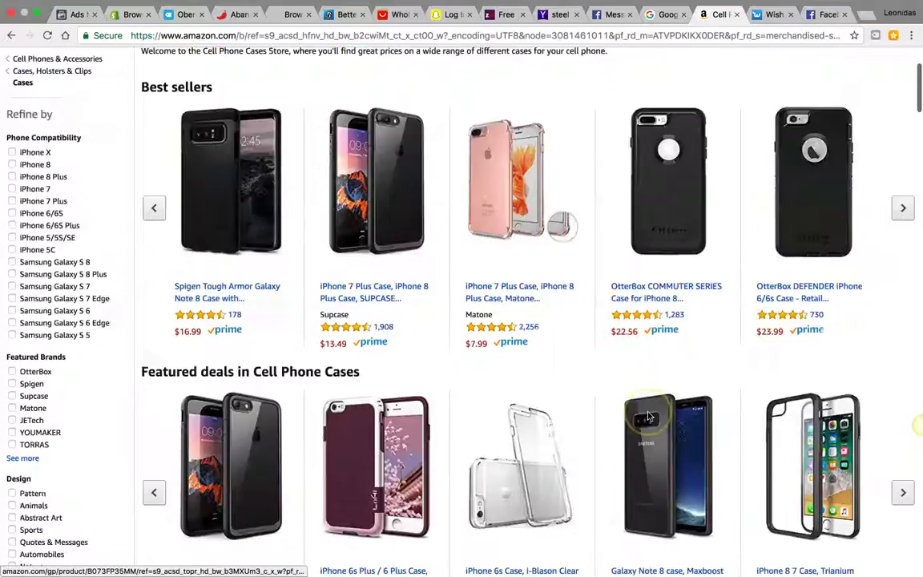
pyautogui.scroll(-1, 648, 416)
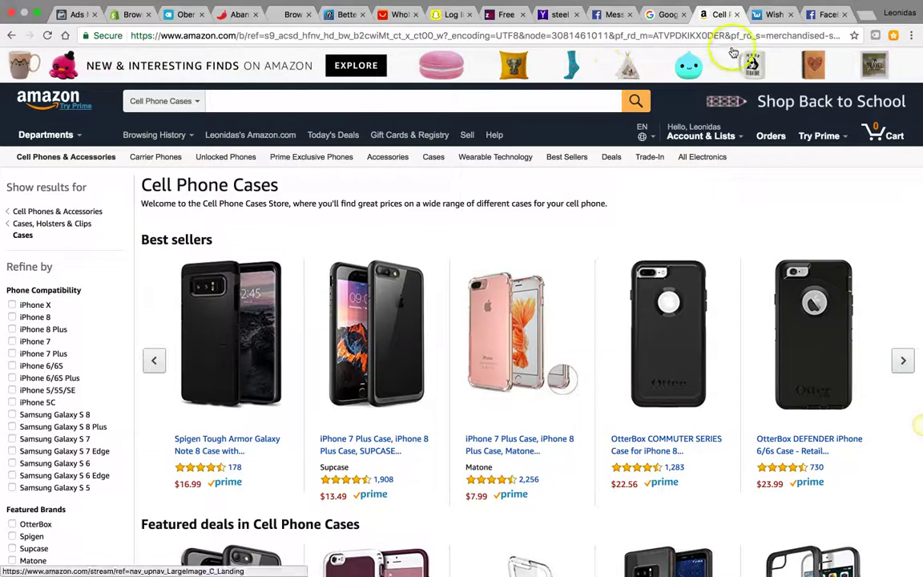
# Log in to Wish with the Facebook account and open the $7 white humidifier with the gold plated edge
pyautogui.click(768, 14)
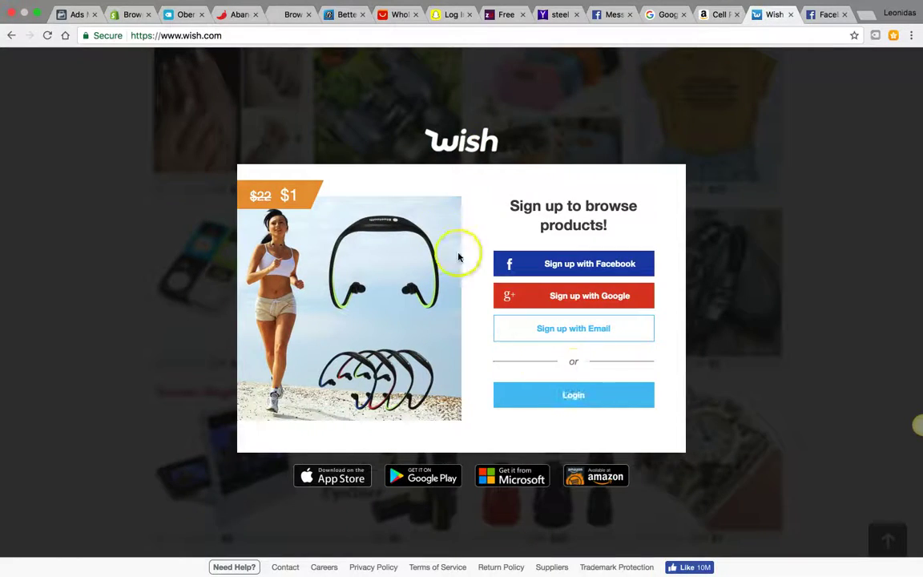
pyautogui.click(565, 400)
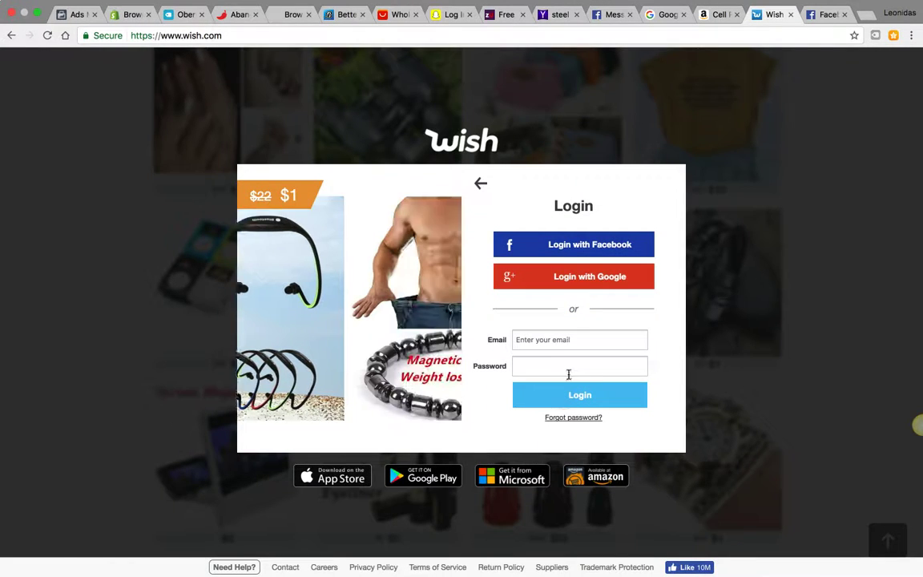
pyautogui.click(566, 247)
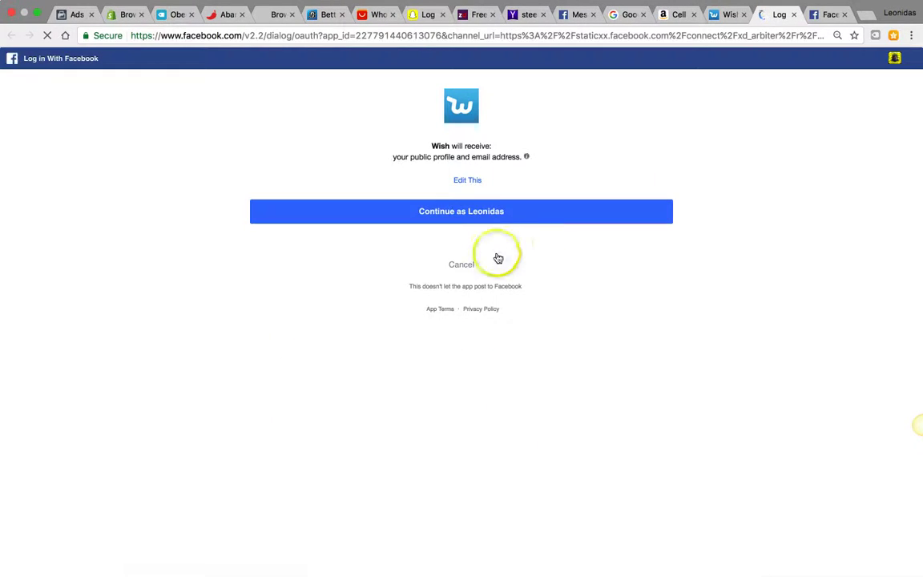
pyautogui.click(467, 212)
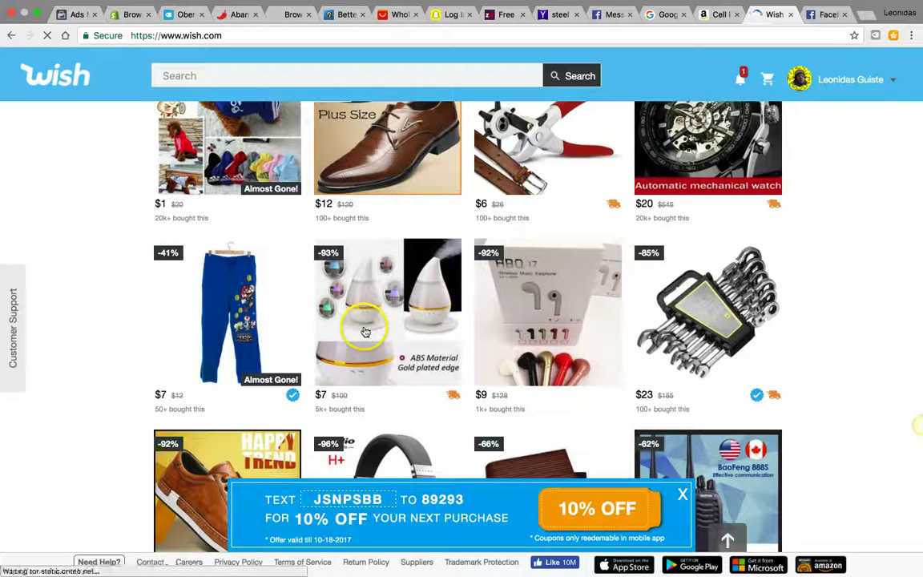
pyautogui.click(385, 305)
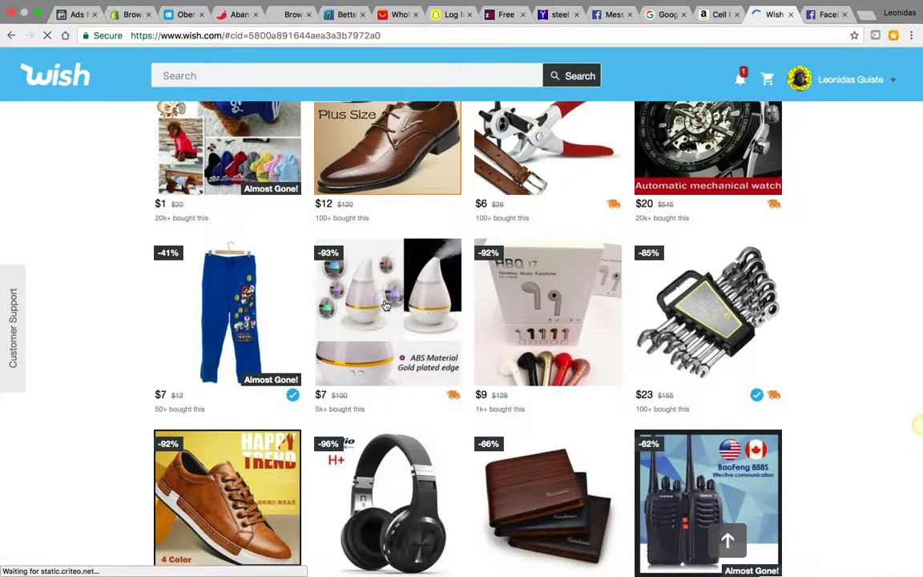
# Visit the Shopify App Store from the Brown Door Goods admin and search it for wish
pyautogui.click(122, 15)
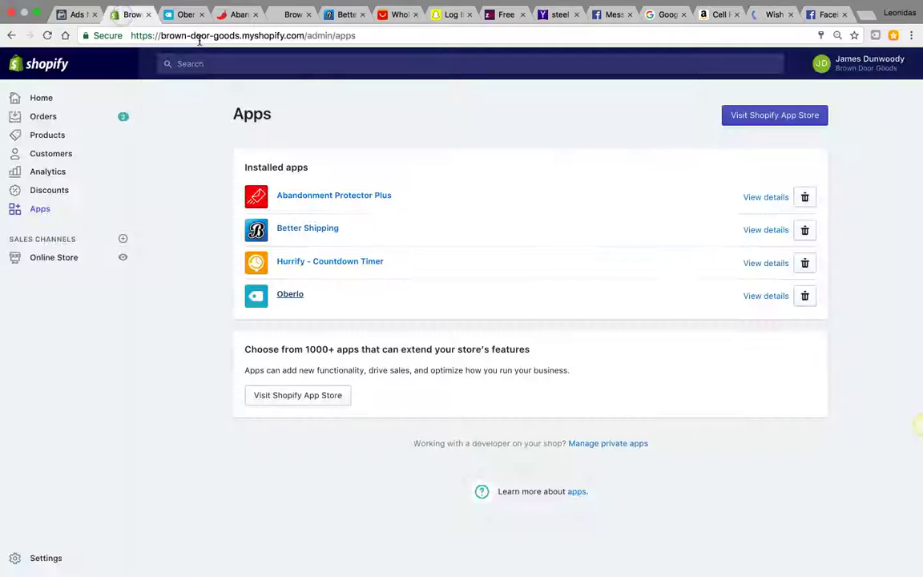
pyautogui.click(789, 114)
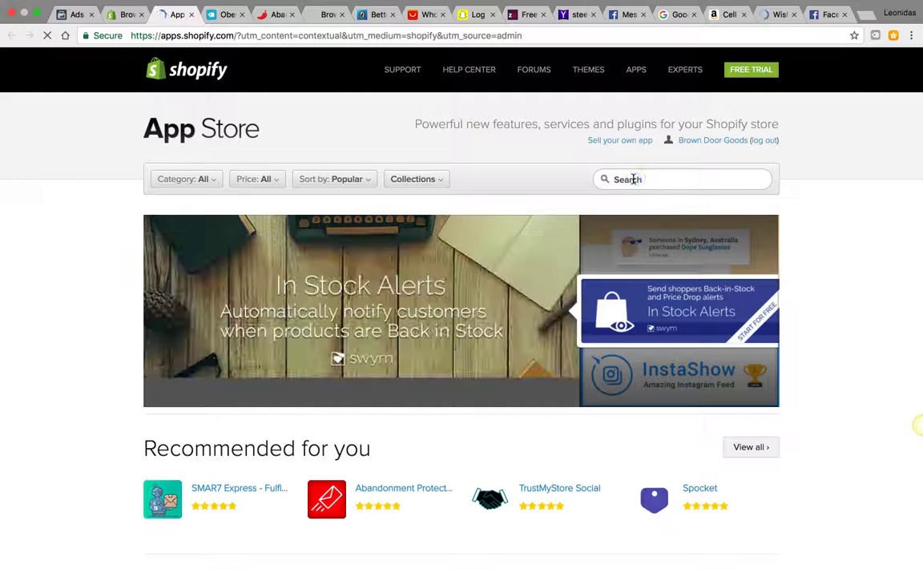
pyautogui.click(626, 186)
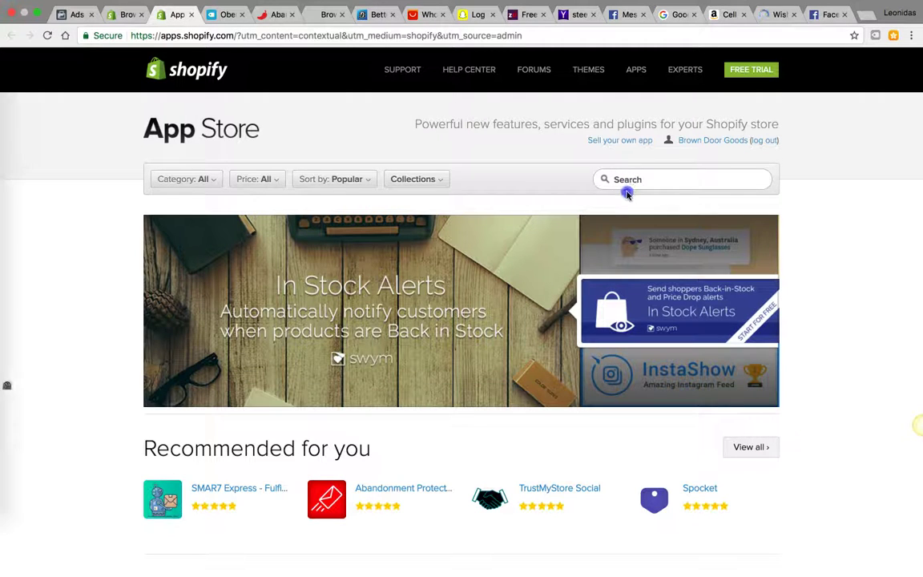
pyautogui.write('wish')
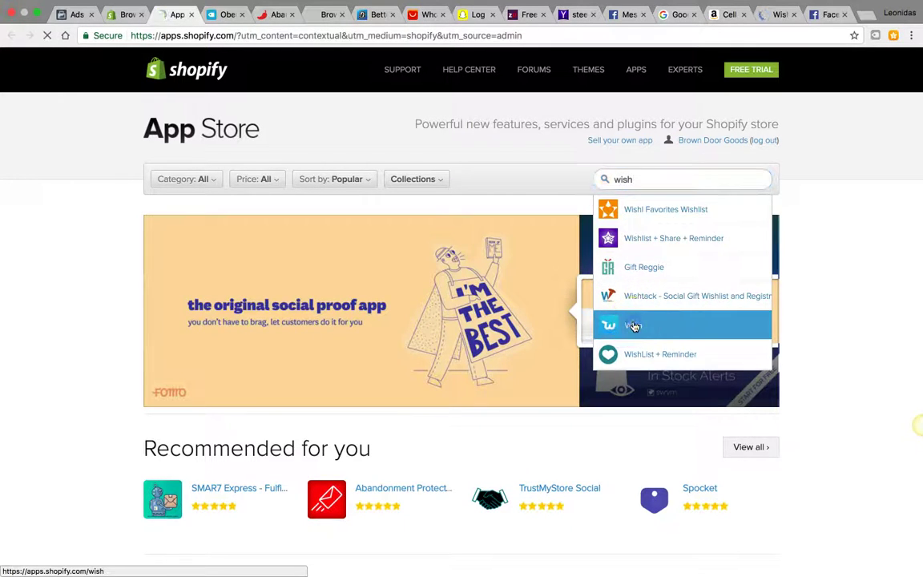
# Get the Wish app and add it to the store as a sales channel
pyautogui.click(633, 325)
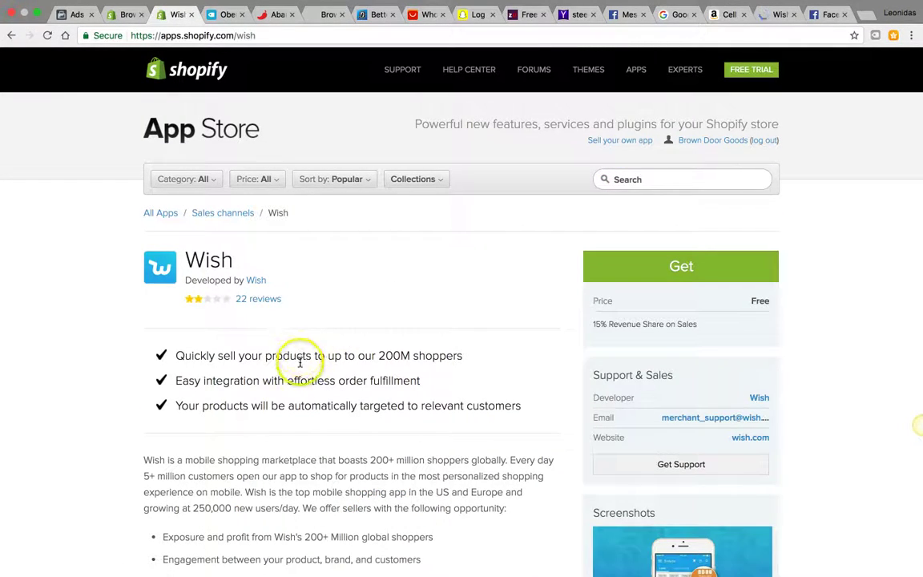
pyautogui.click(673, 273)
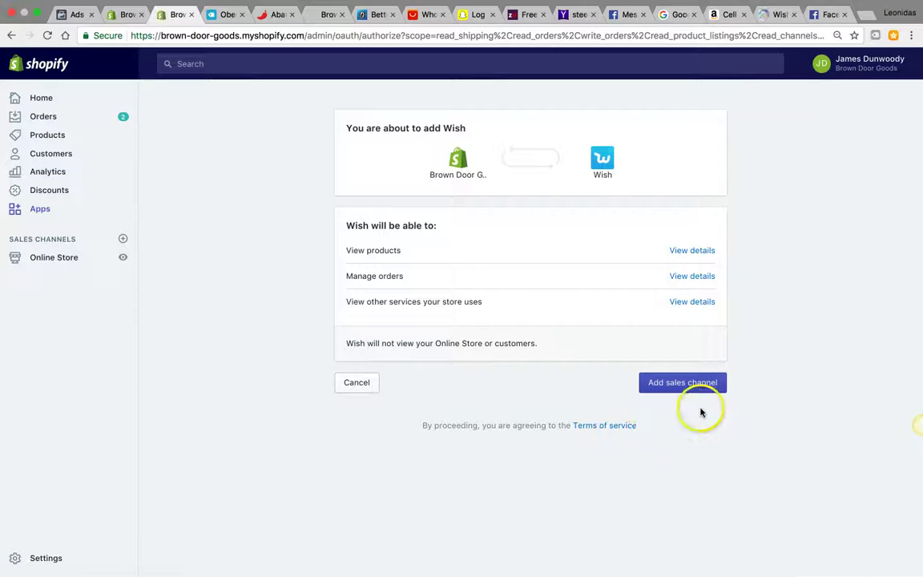
pyautogui.click(689, 383)
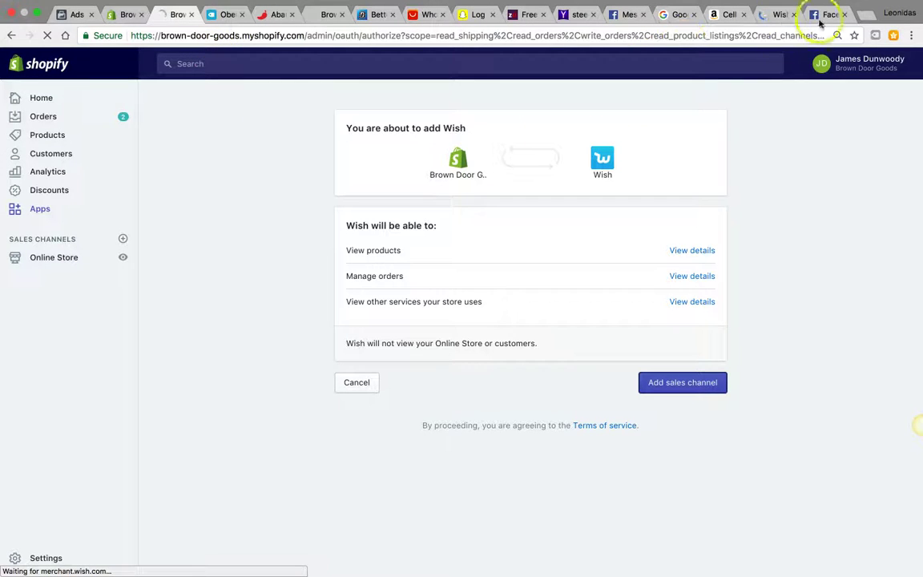
# Return to the humidifier on Wish and examine its photos, recent reviews, estimated arrival and shipping cost
pyautogui.click(774, 15)
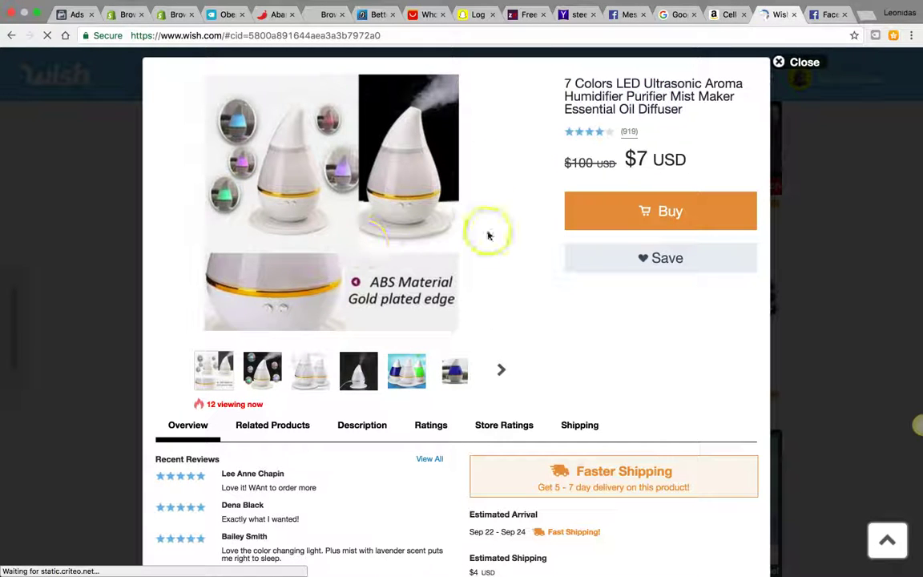
pyautogui.scroll(-2, 287, 353)
pyautogui.scroll(2, 285, 350)
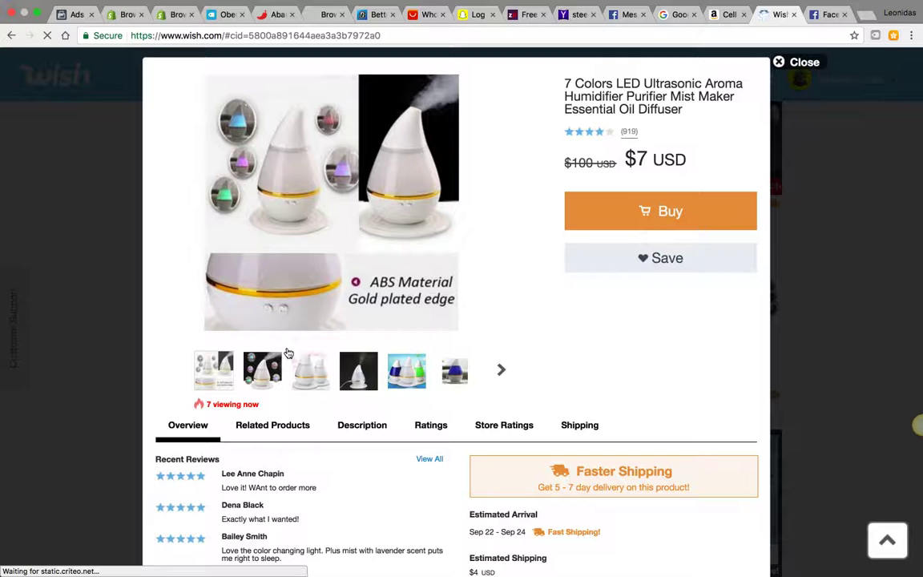
pyautogui.scroll(-2, 494, 366)
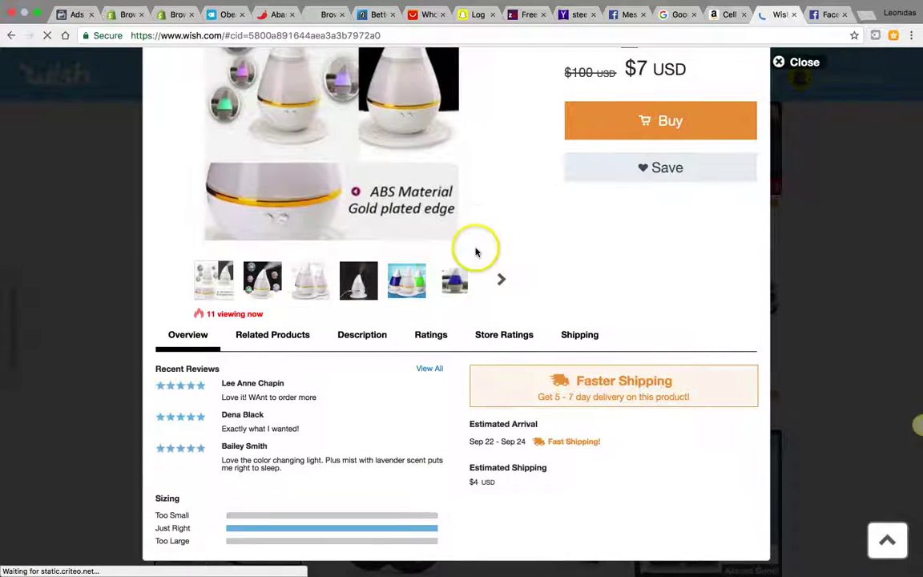
pyautogui.scroll(1, 472, 252)
pyautogui.scroll(2, 541, 336)
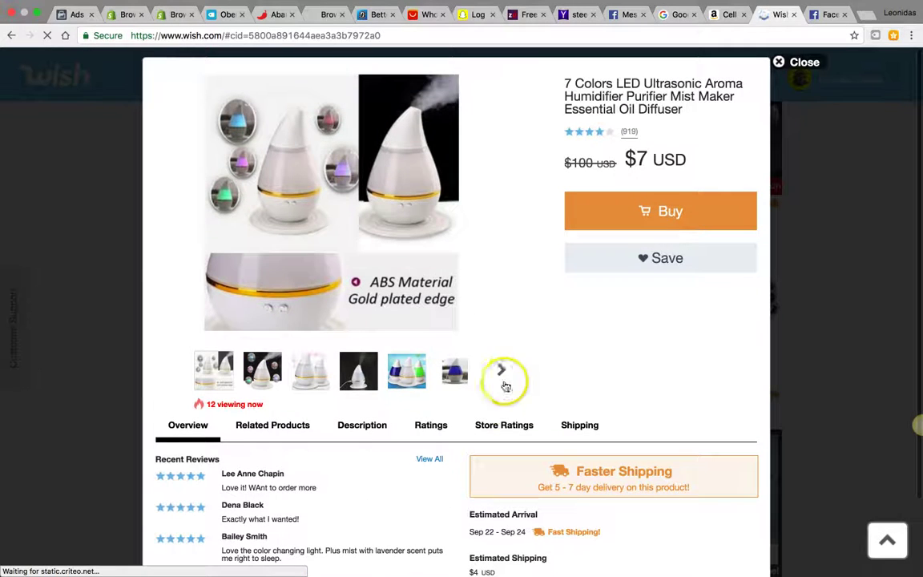
pyautogui.click(503, 373)
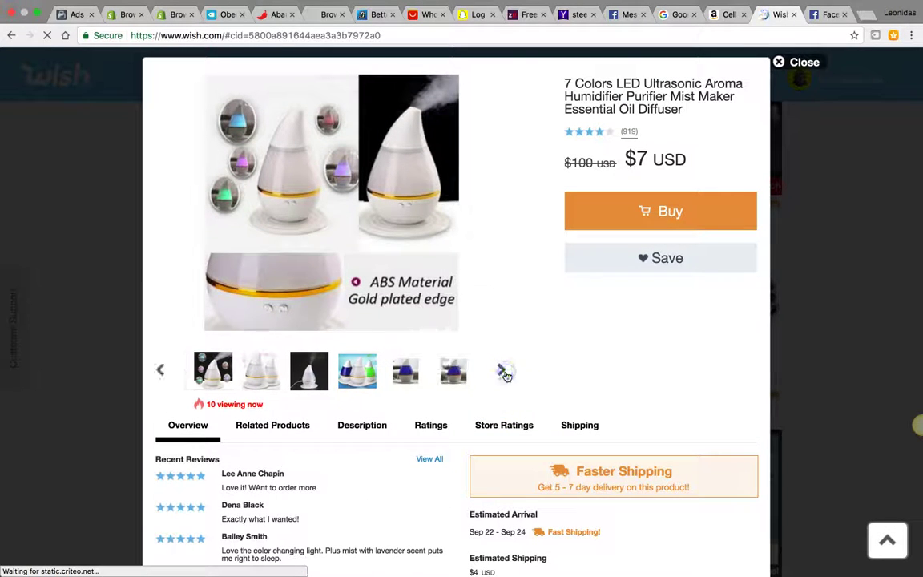
pyautogui.click(503, 374)
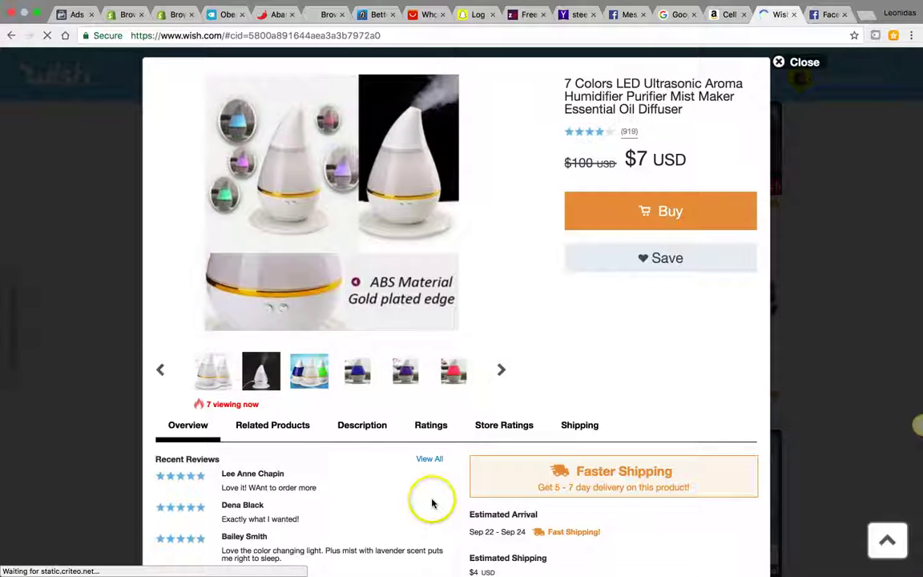
pyautogui.scroll(-2, 417, 489)
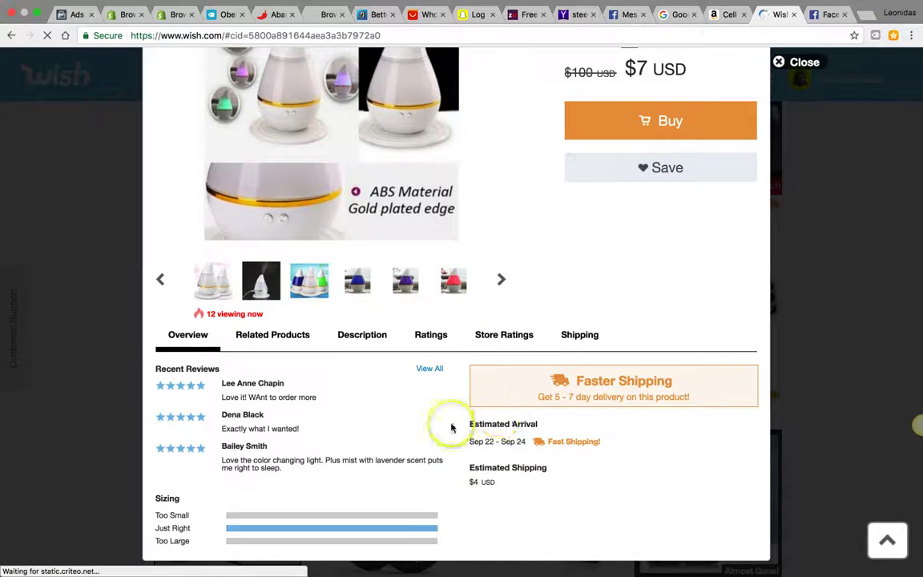
# Review the humidifier's related products, description and ratings
pyautogui.click(286, 350)
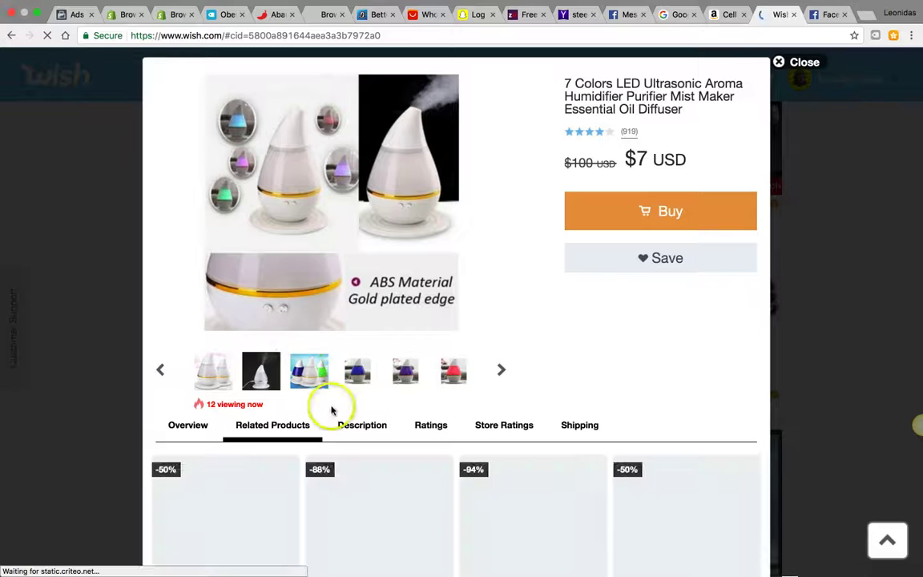
pyautogui.click(343, 430)
pyautogui.scroll(-2, 343, 428)
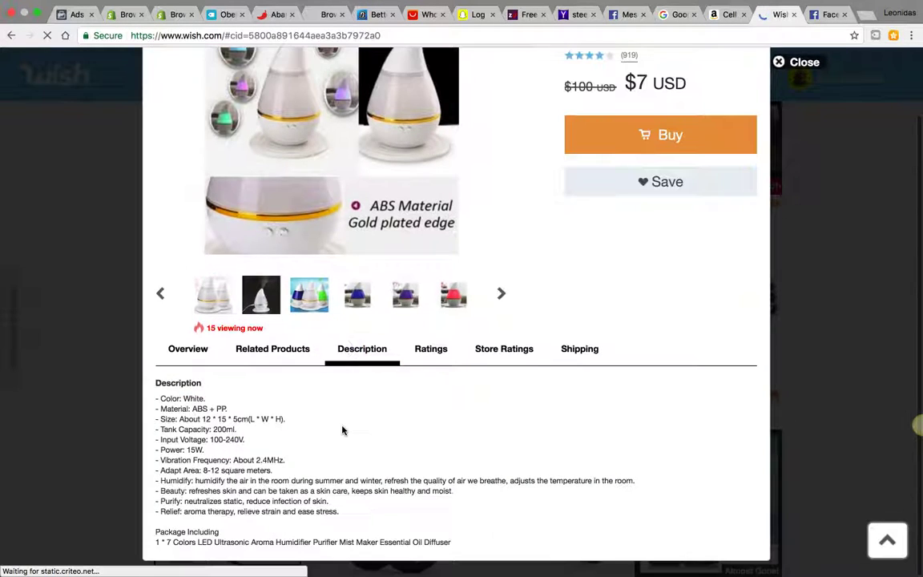
pyautogui.click(432, 362)
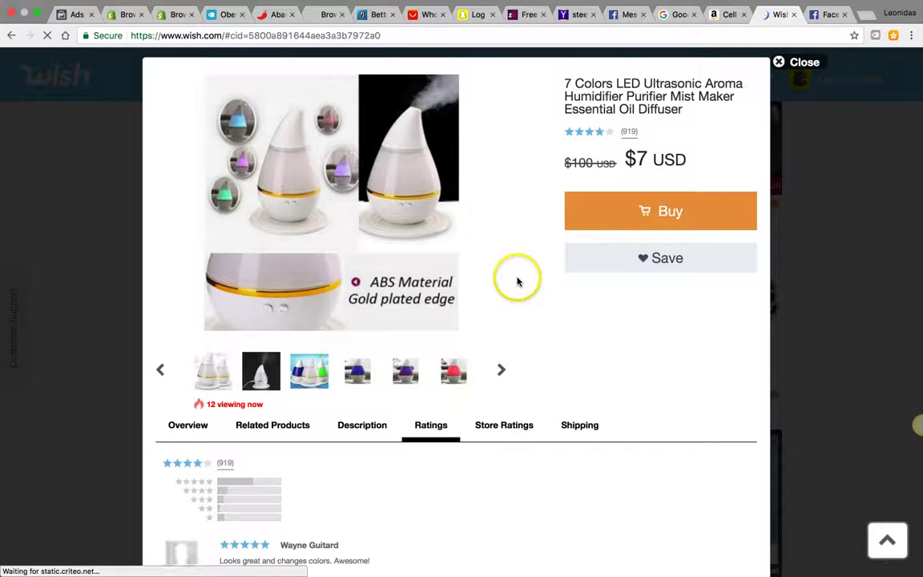
# Capture the humidifier's main product photo as an image with Jing
pyautogui.click(889, 388)
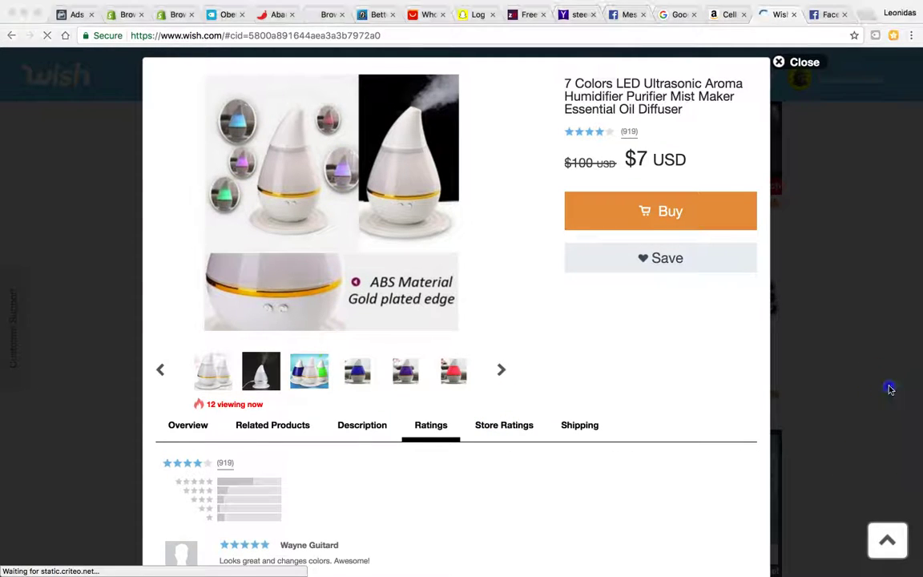
pyautogui.hotkey('ctrl', 'shift', 'c')
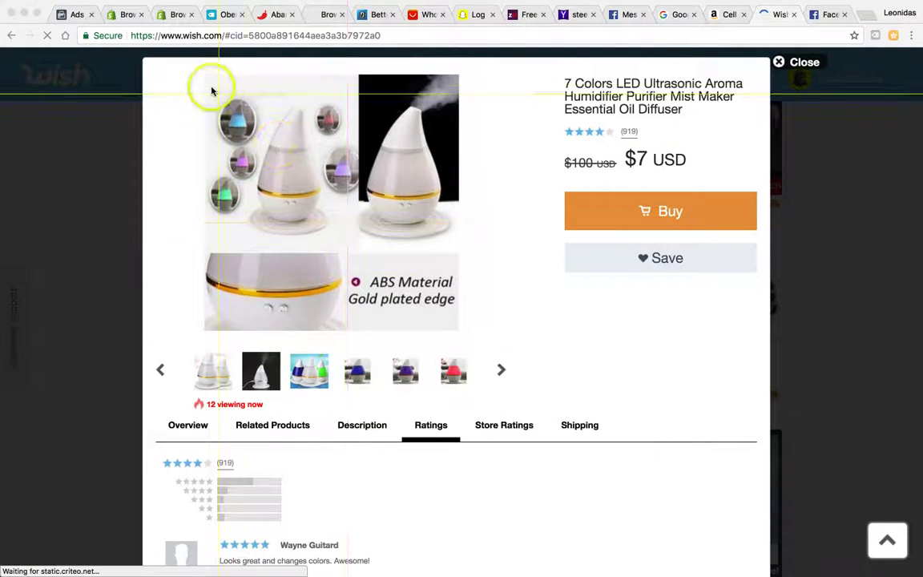
pyautogui.moveTo(205, 74); pyautogui.dragTo(458, 328)
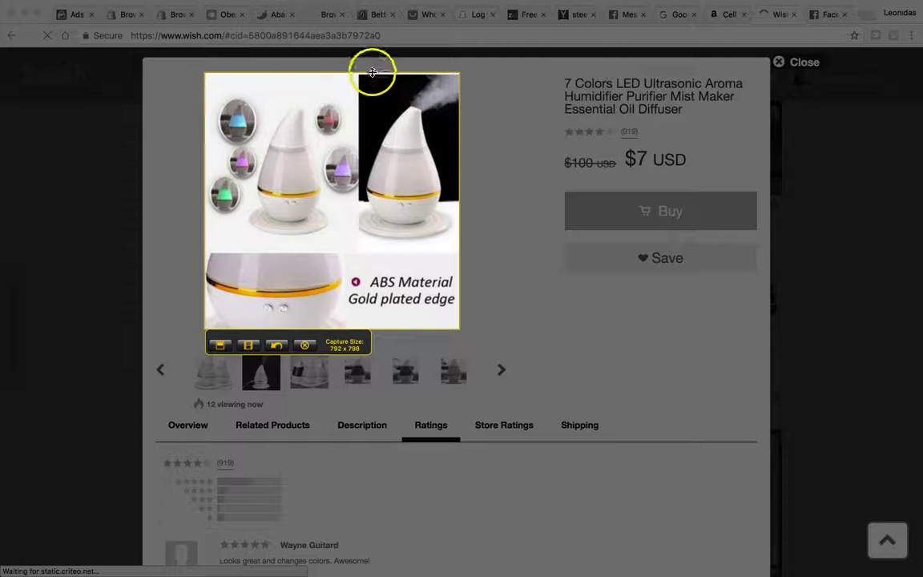
pyautogui.click(371, 72)
pyautogui.click(265, 269)
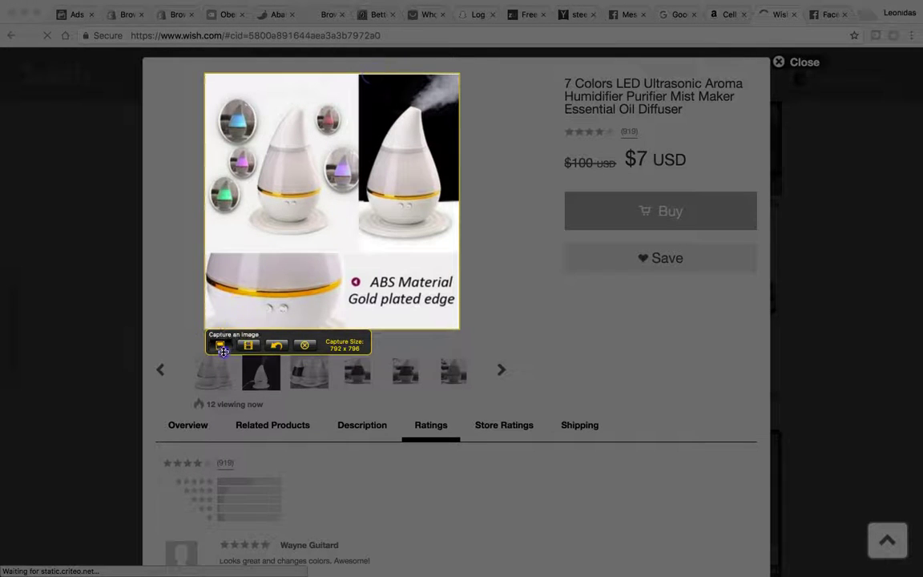
pyautogui.click(241, 336)
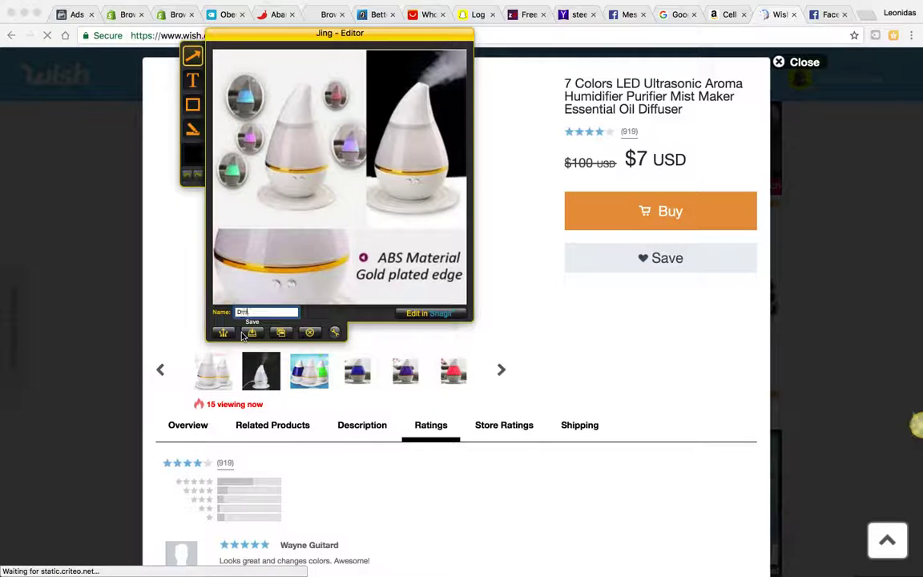
# Save the capture as Diffuser.png in a new folder named Diffuser inside the shopify folder
pyautogui.click(248, 333)
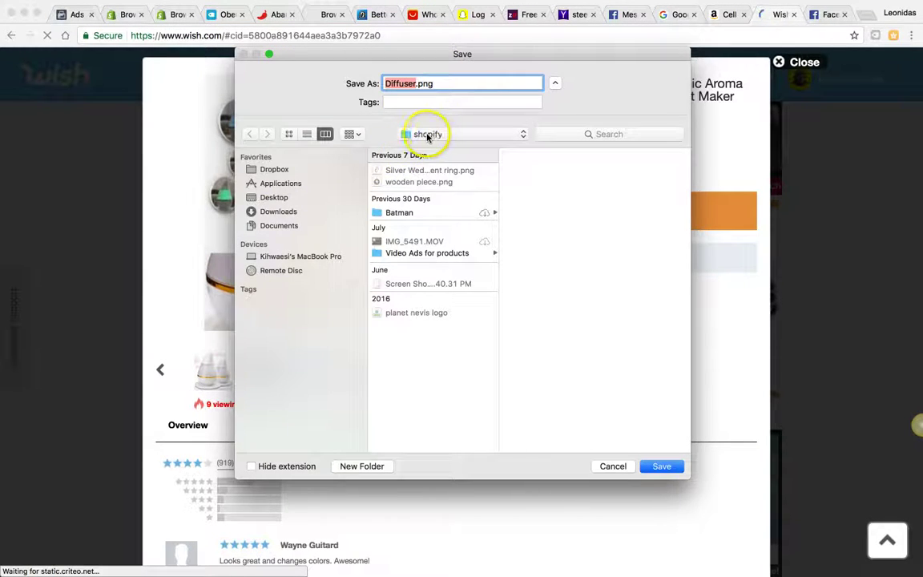
pyautogui.click(361, 466)
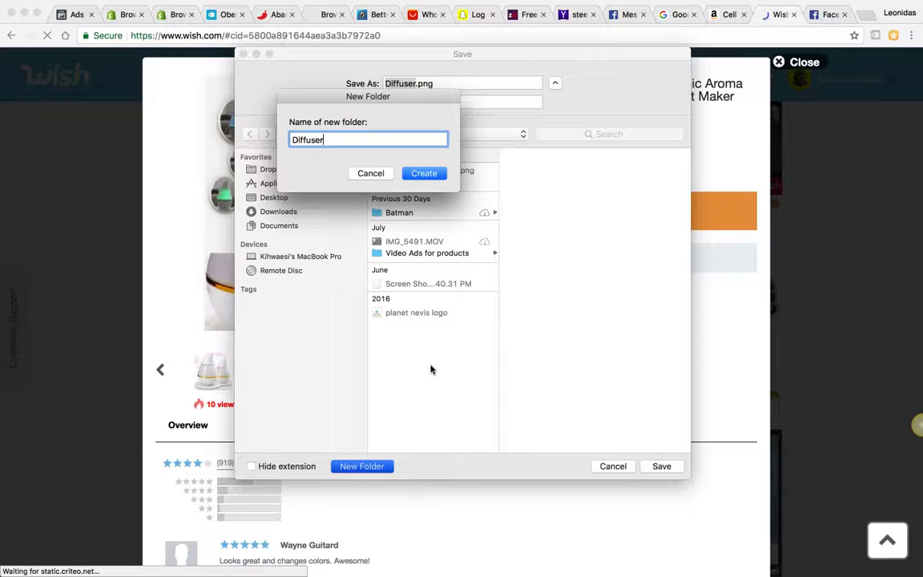
pyautogui.press('Return')
pyautogui.press('Return')
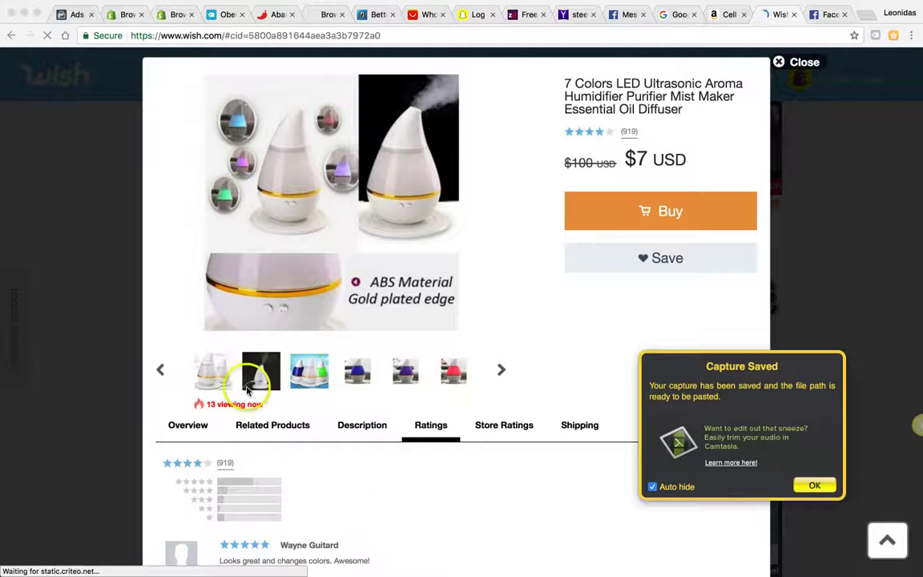
# Try to capture the photo of the steaming diffuser with its power cable on a black background
pyautogui.click(258, 372)
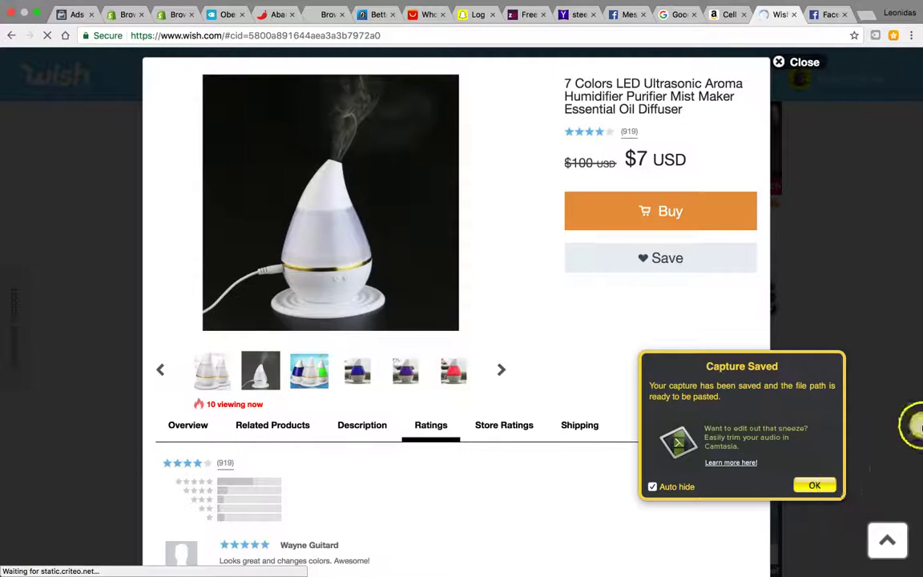
pyautogui.click(890, 391)
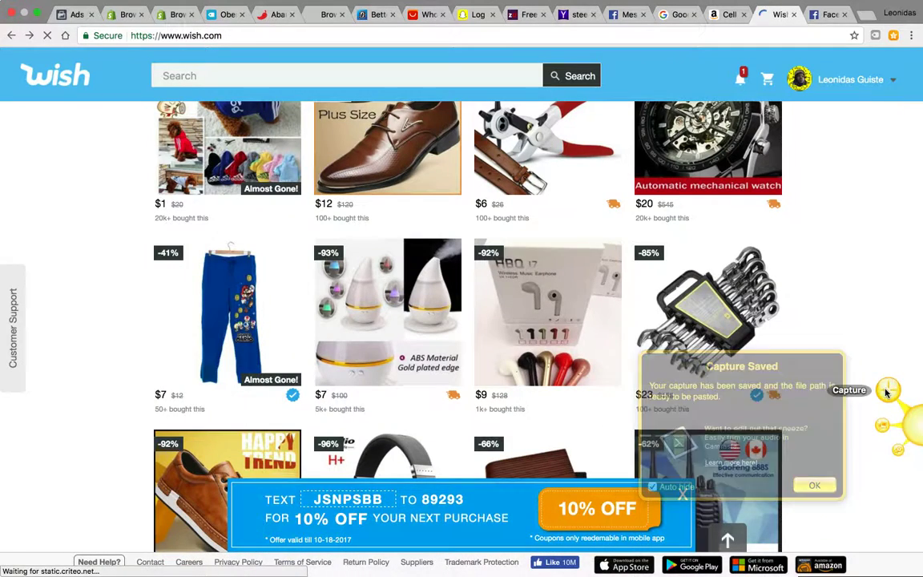
pyautogui.click(494, 347)
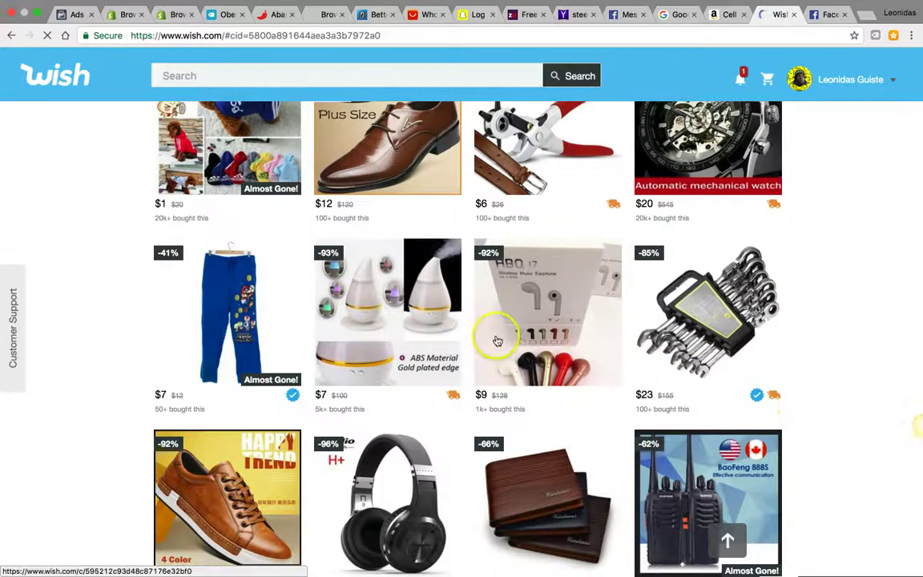
# Reopen the diffuser listing and try to capture its second photo
pyautogui.click(423, 310)
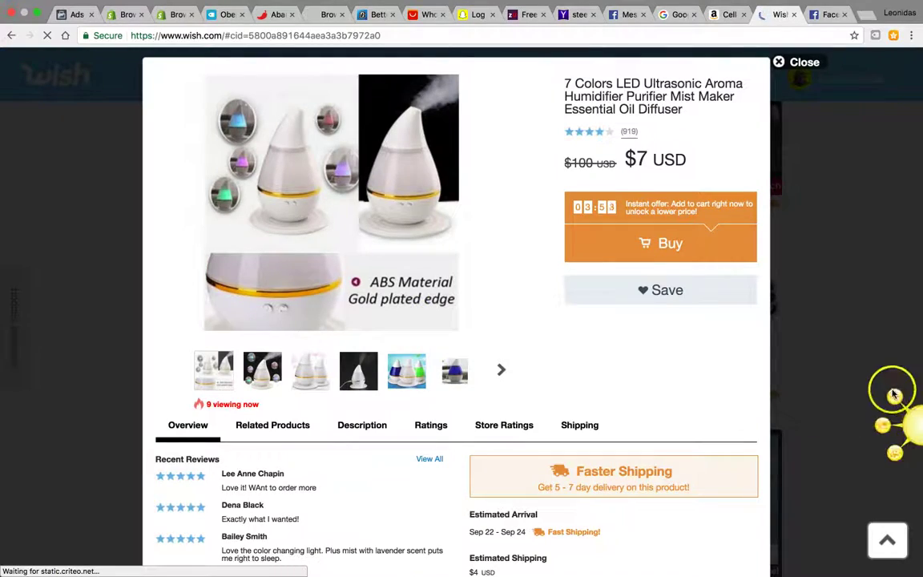
pyautogui.click(269, 365)
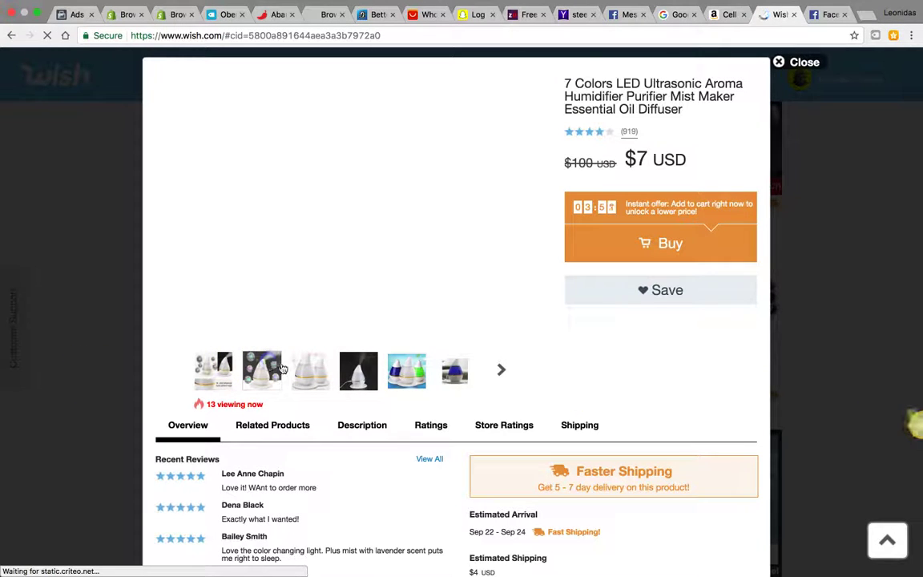
pyautogui.click(897, 398)
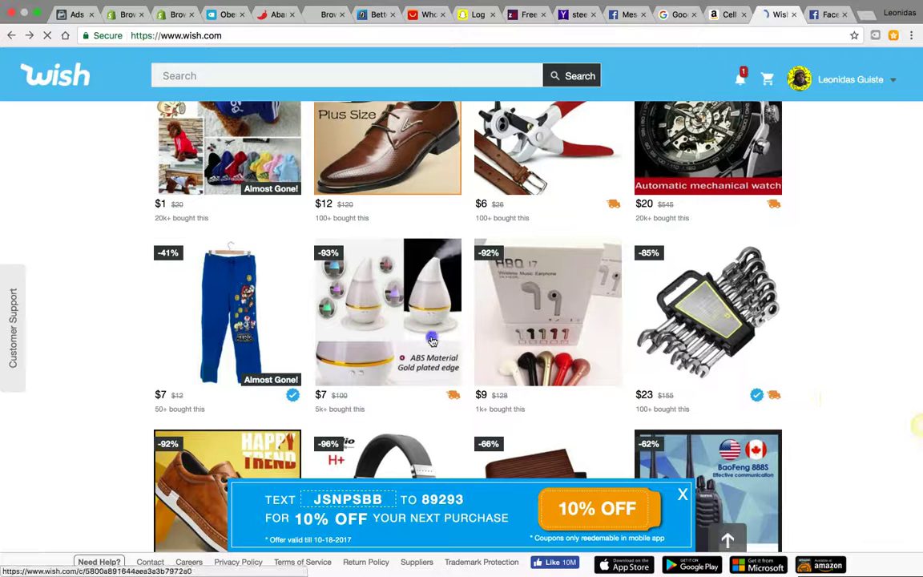
# Open the diffuser listing and try to capture its photo of two white diffusers
pyautogui.click(387, 304)
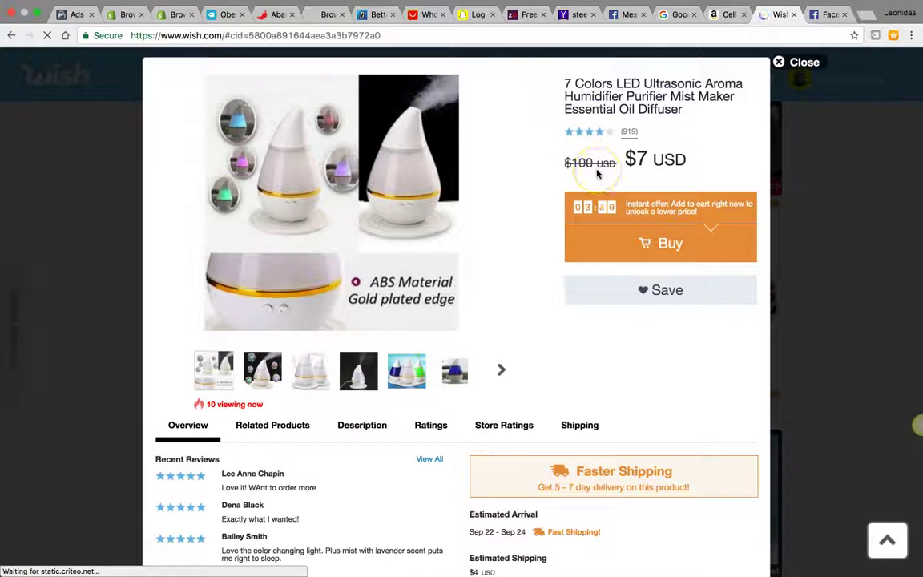
pyautogui.click(503, 370)
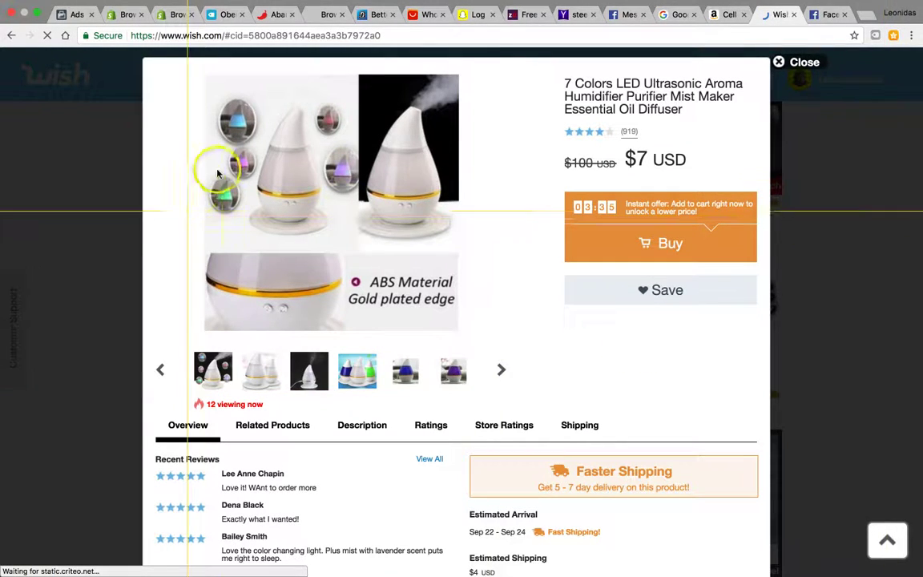
pyautogui.click(271, 382)
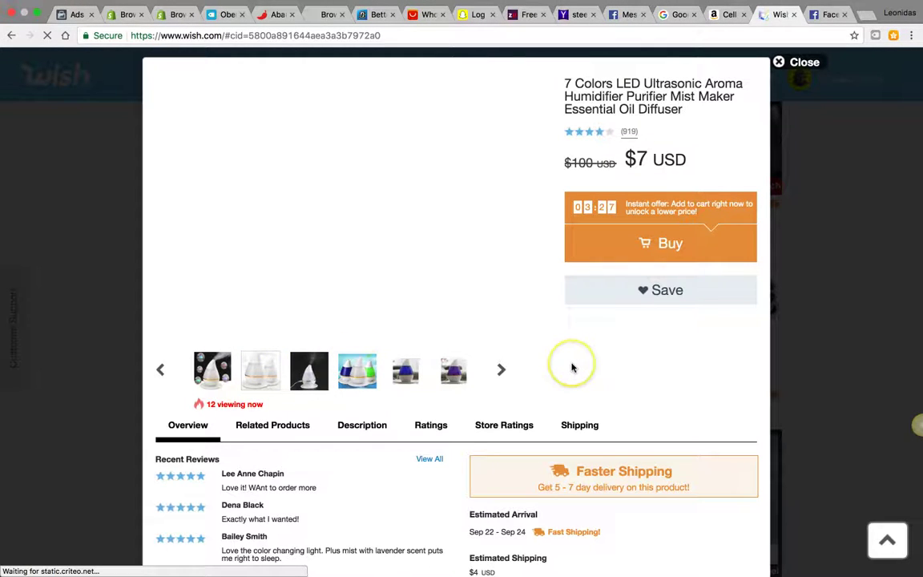
pyautogui.click(262, 366)
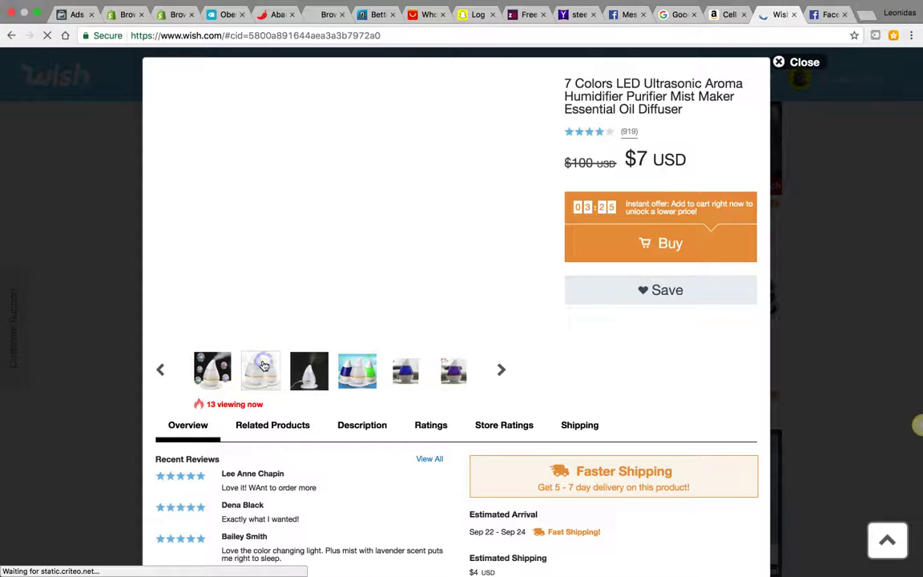
pyautogui.click(263, 366)
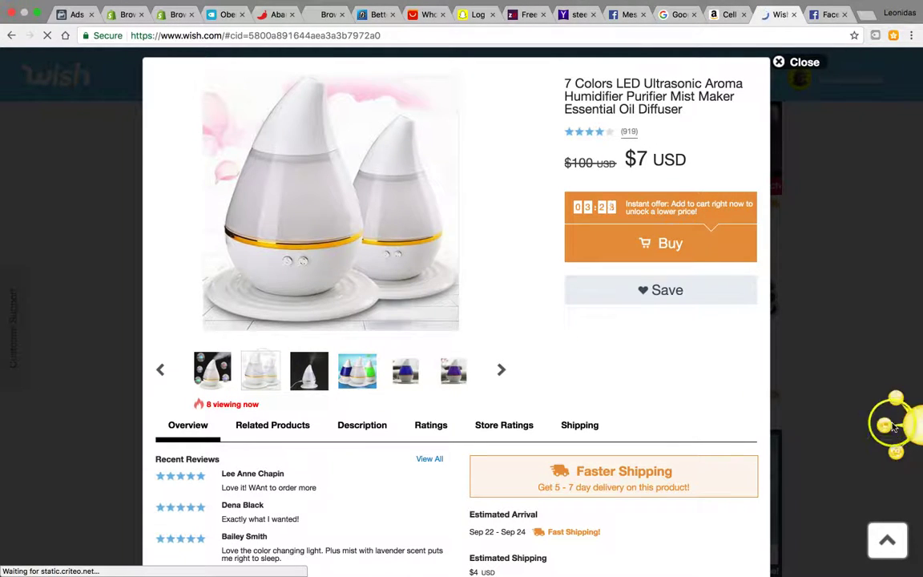
pyautogui.click(799, 348)
# Reopen the listing, capture the steaming diffuser photo with colored insets, and save it as Diffuser 6 colors.png in the Diffuser folder
pyautogui.click(415, 354)
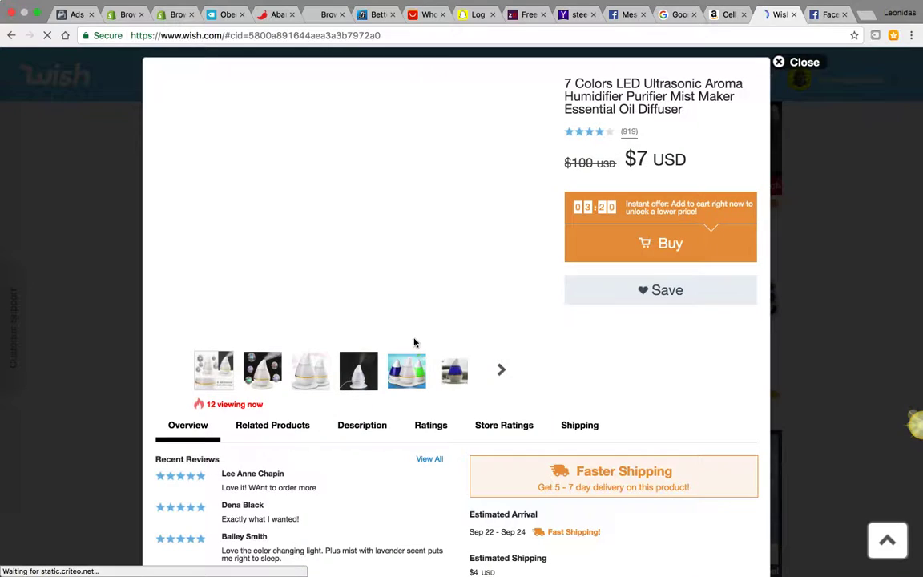
pyautogui.click(276, 374)
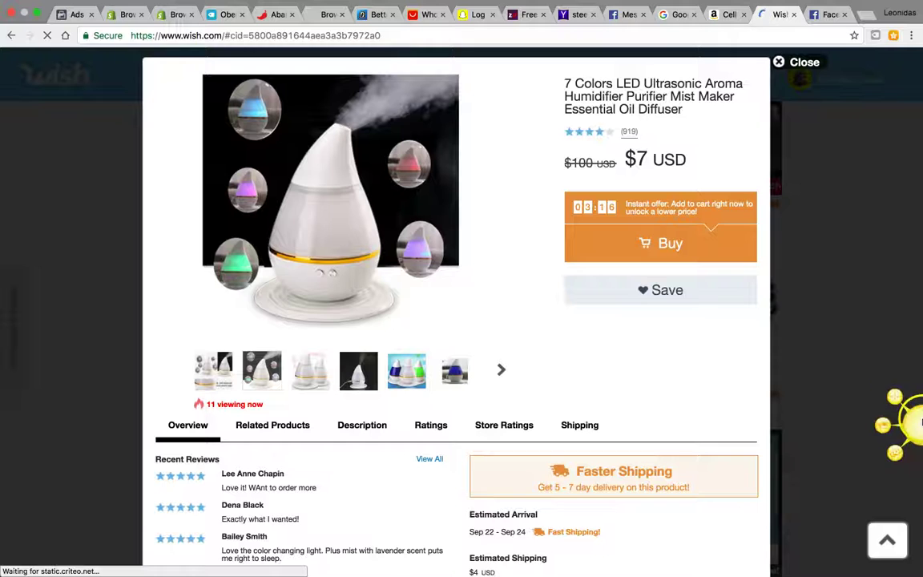
pyautogui.click(889, 392)
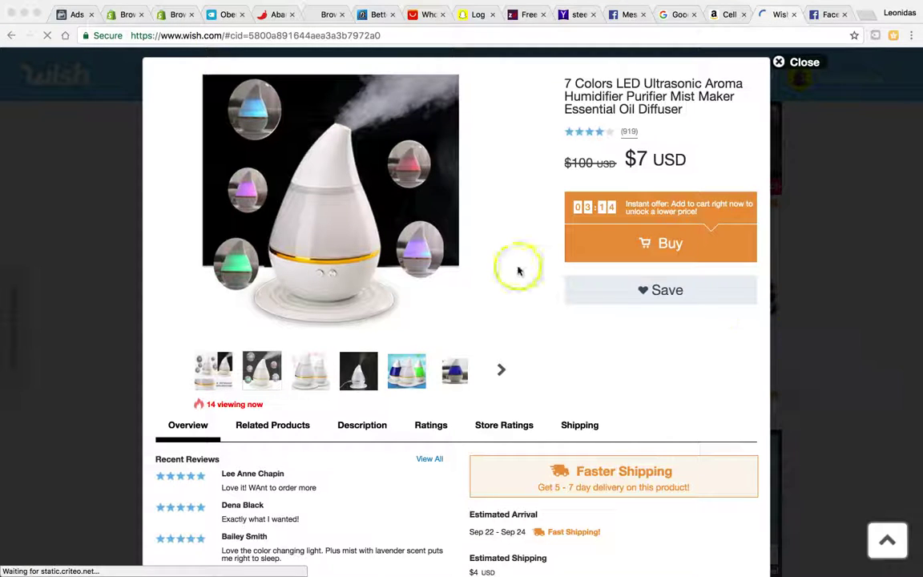
pyautogui.hotkey('ctrl', 'shift', 'c')
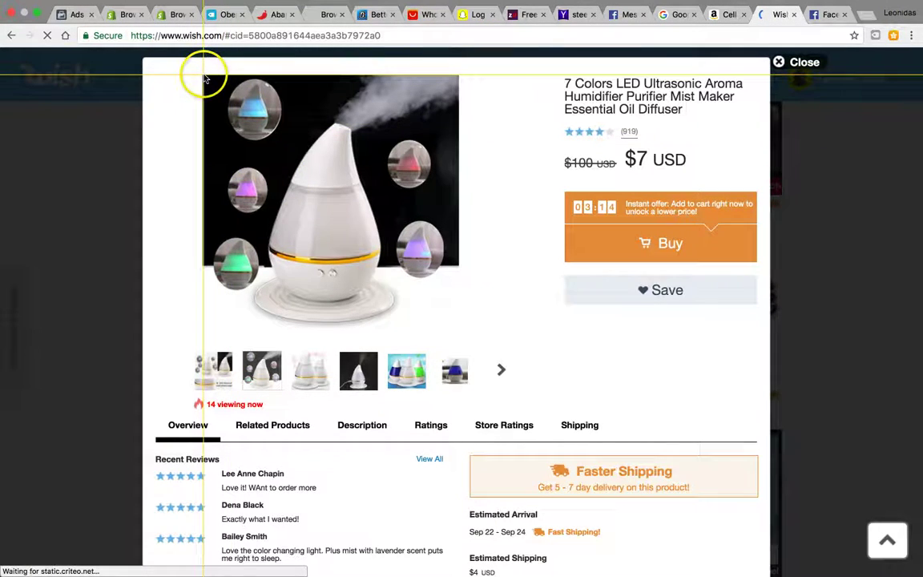
pyautogui.moveTo(203, 74); pyautogui.dragTo(458, 330)
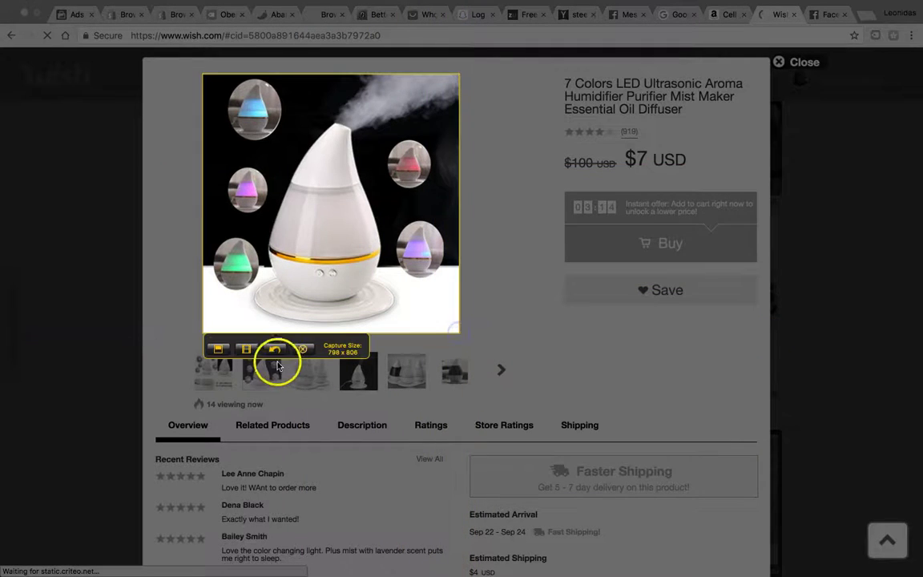
pyautogui.click(219, 349)
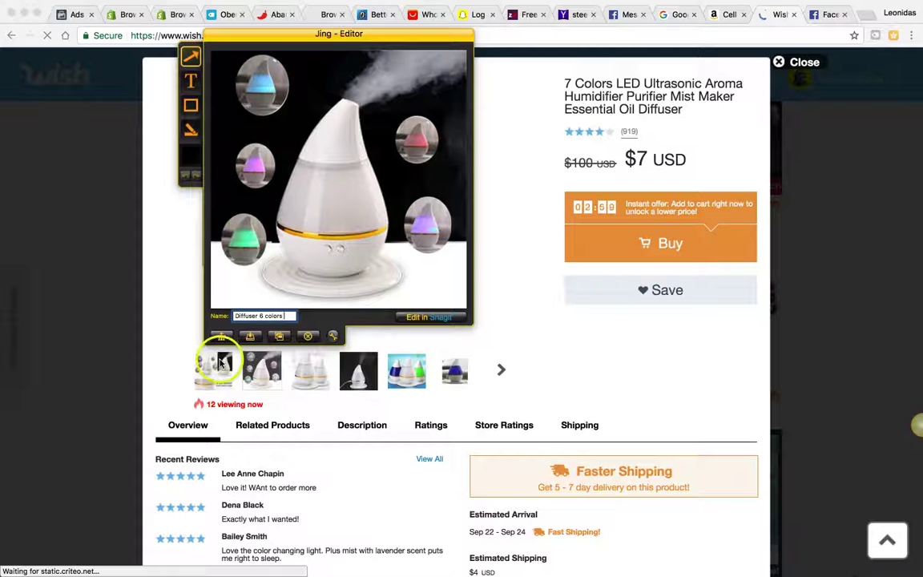
pyautogui.click(250, 336)
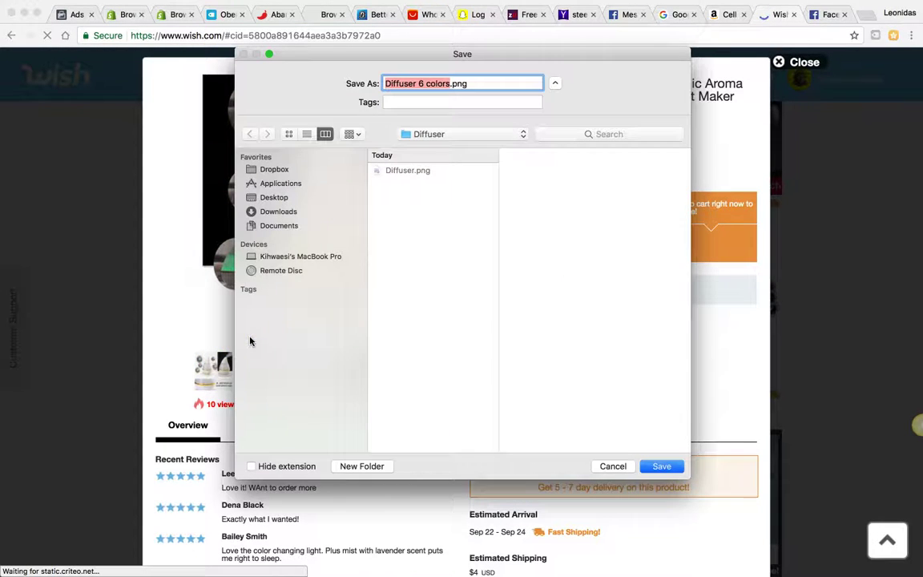
pyautogui.press('Return')
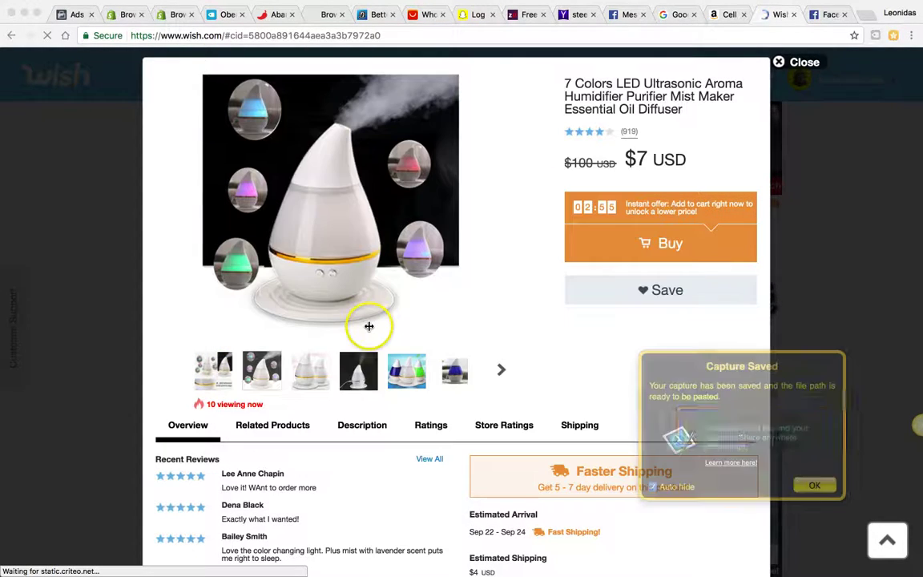
# Capture the photo of the two white diffusers as an image and save it as white diffuser.png in the Diffuser folder
pyautogui.click(501, 372)
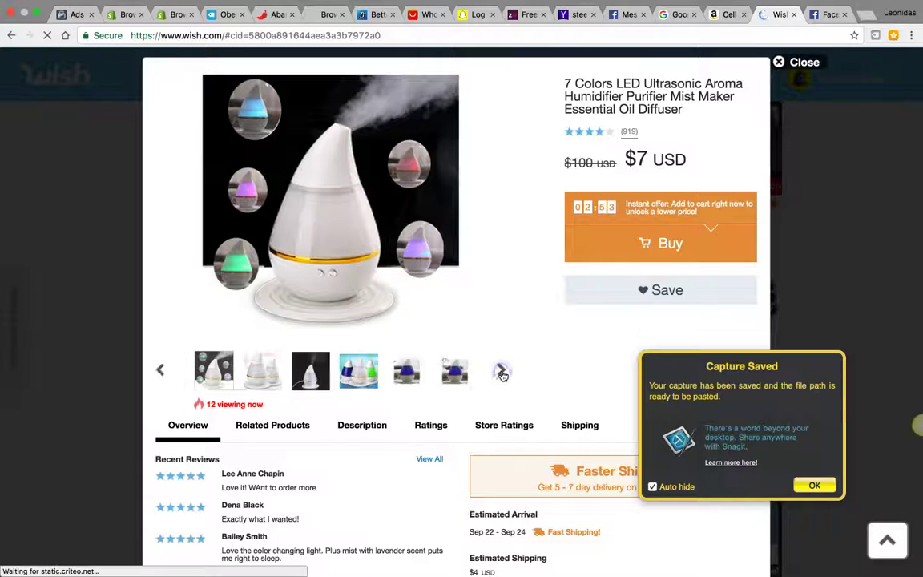
pyautogui.click(259, 368)
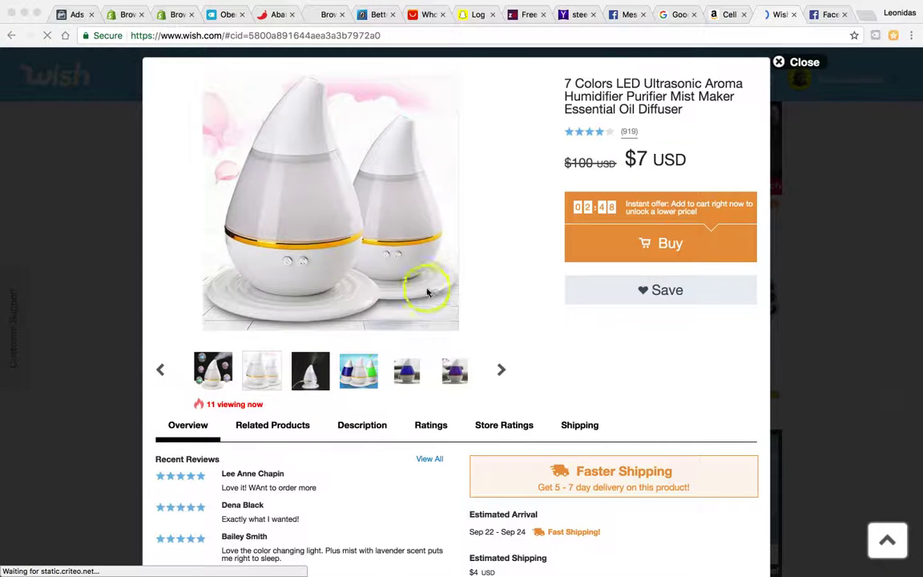
pyautogui.press('super+shift+4')
pyautogui.moveTo(202, 72); pyautogui.dragTo(460, 328)
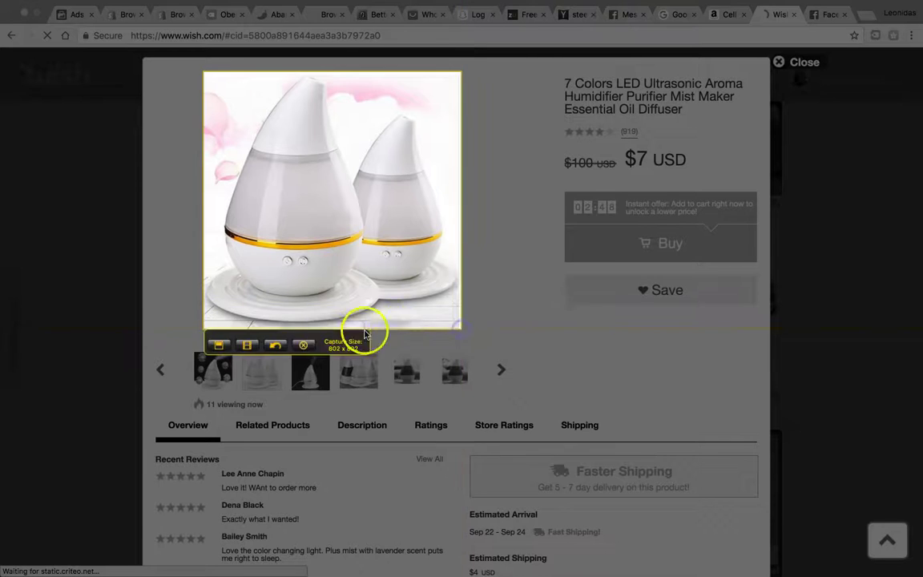
pyautogui.click(222, 345)
pyautogui.write('whit')
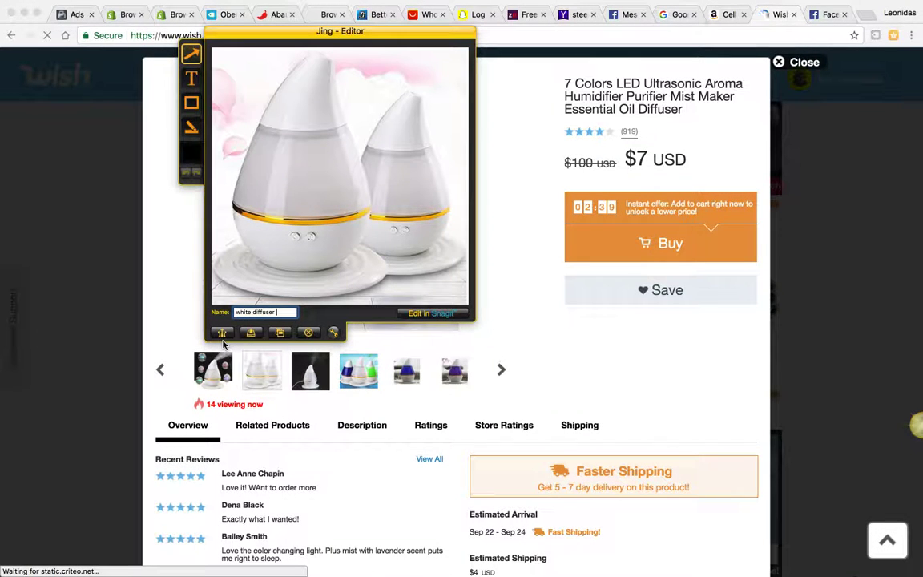
pyautogui.write('e diffuser')
pyautogui.click(250, 332)
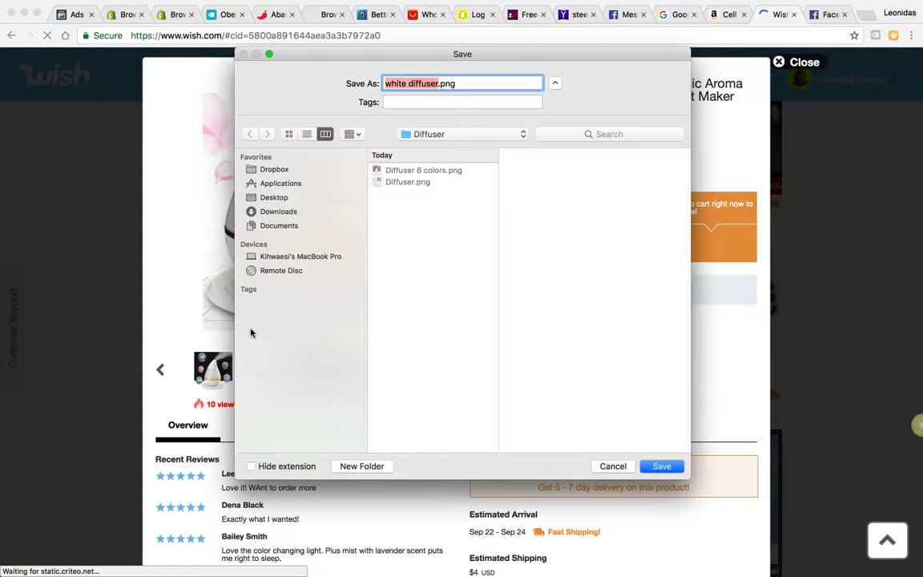
pyautogui.press('Return')
# Capture the photo of the steaming diffuser with its power cable and save it as Diffuser black background.png
pyautogui.click(310, 375)
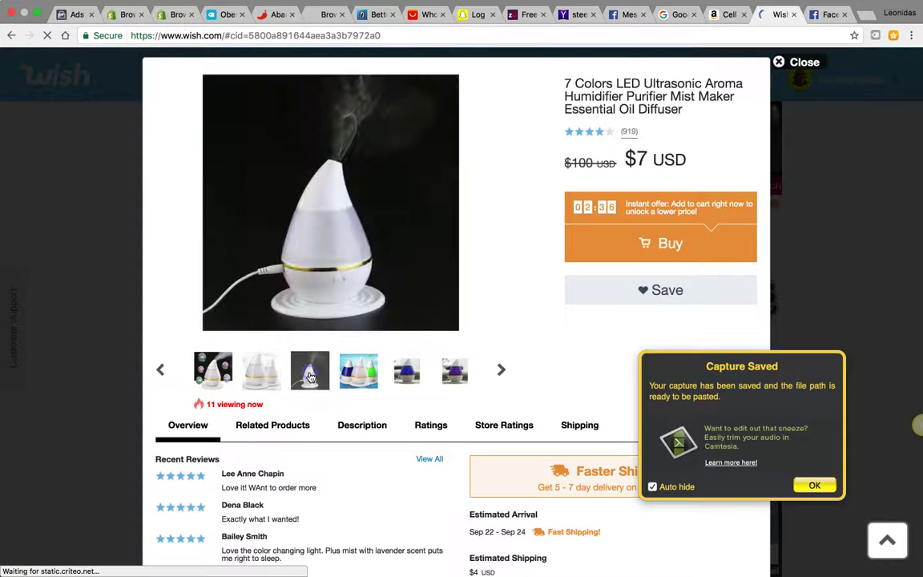
pyautogui.click(887, 387)
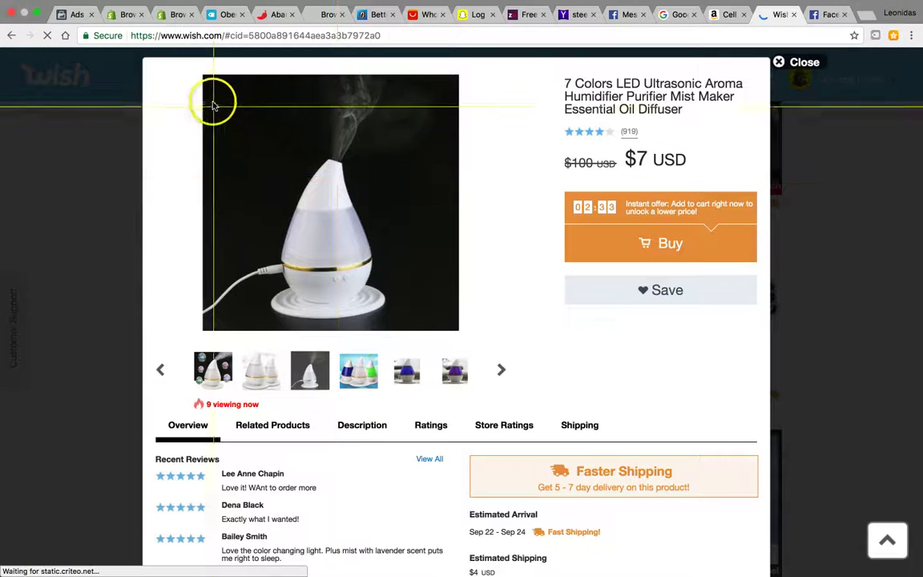
pyautogui.moveTo(203, 76); pyautogui.dragTo(458, 330)
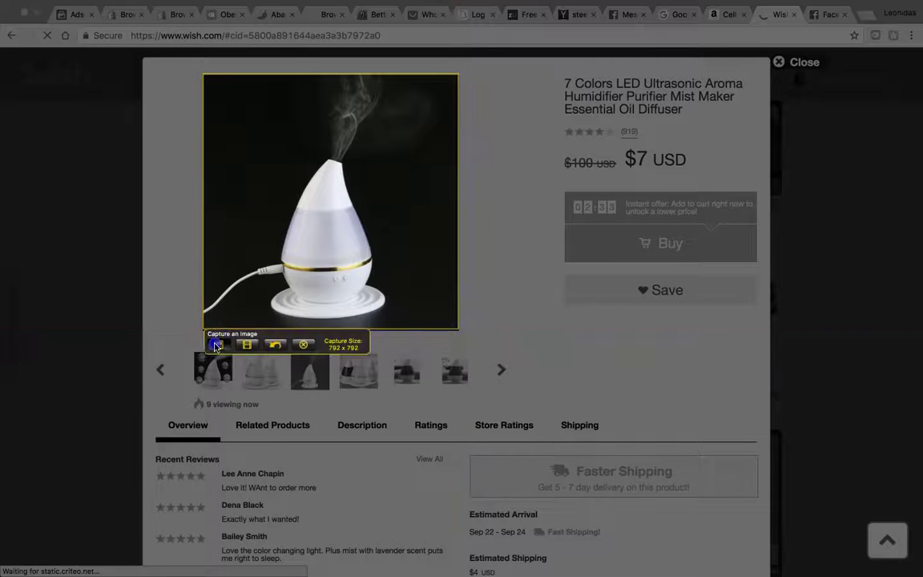
pyautogui.click(216, 336)
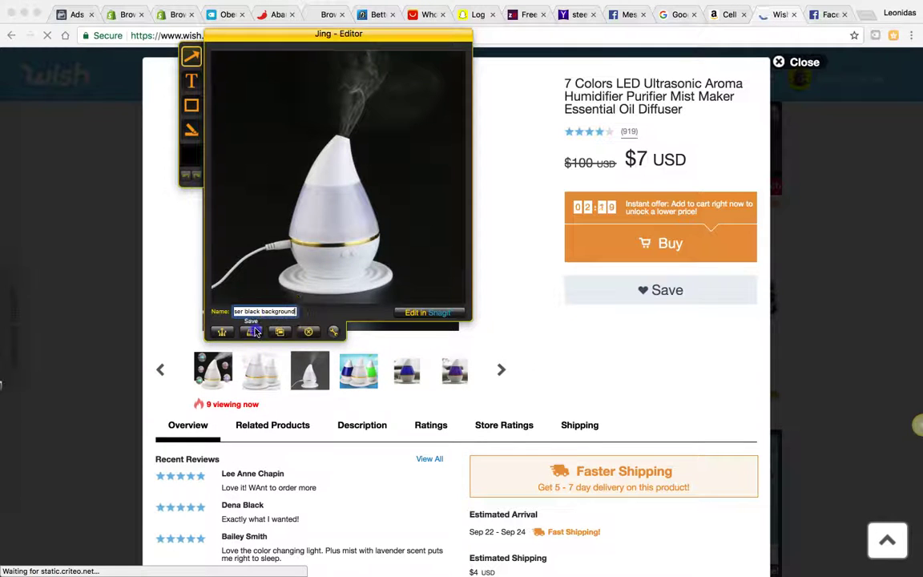
pyautogui.click(253, 331)
pyautogui.press('Return')
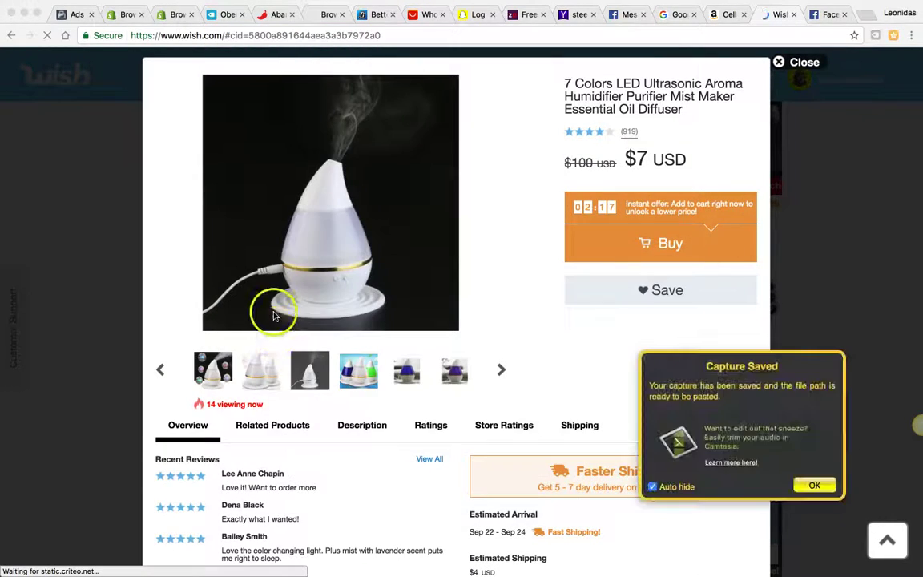
# Capture the photo of the blue, white and green diffusers and save it as trifecta diffuser.png in the Diffuser folder
pyautogui.click(324, 380)
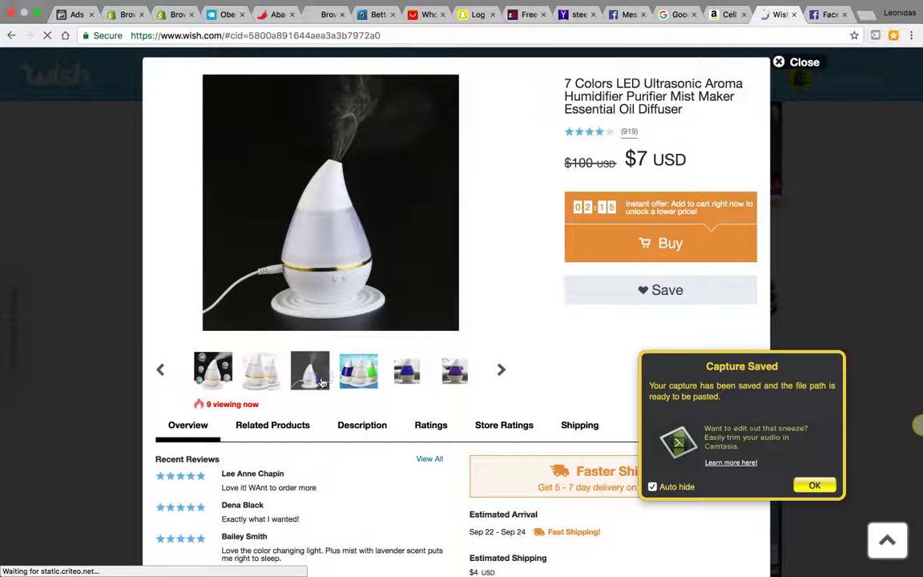
pyautogui.click(372, 374)
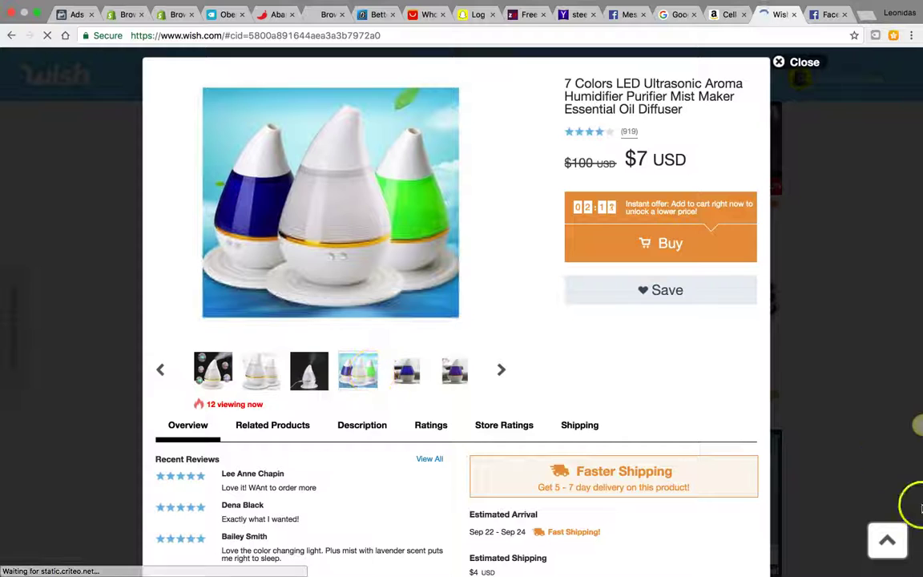
pyautogui.click(884, 385)
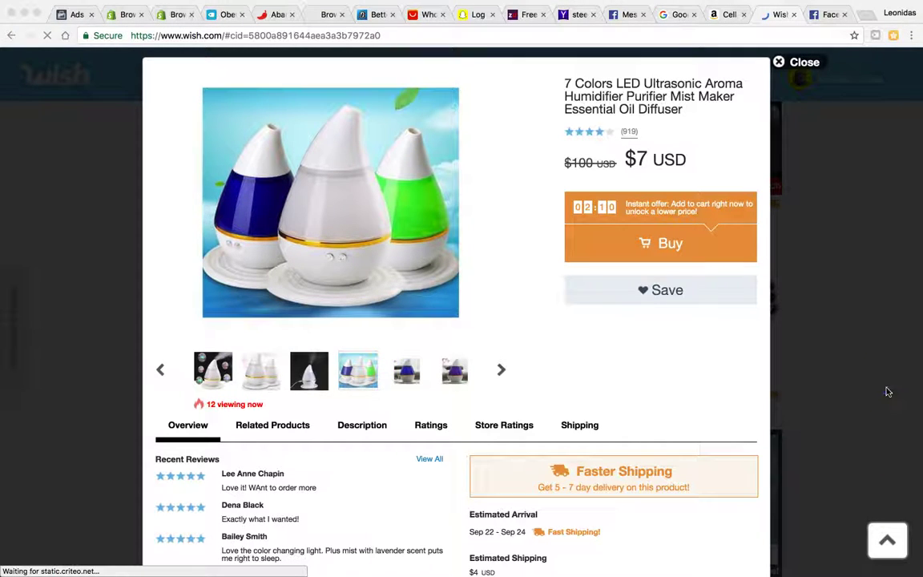
pyautogui.hotkey('ctrl', 'shift', 'c')
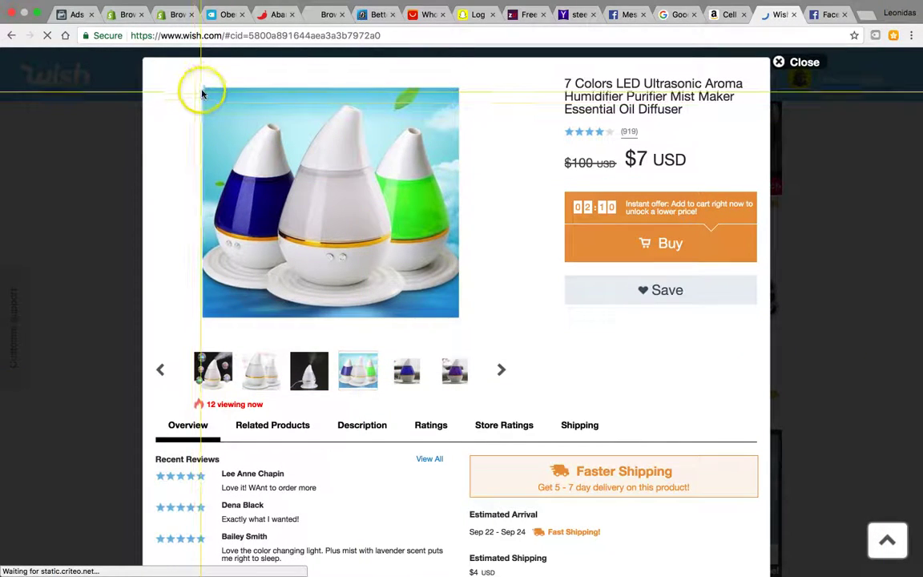
pyautogui.moveTo(203, 87); pyautogui.dragTo(457, 317)
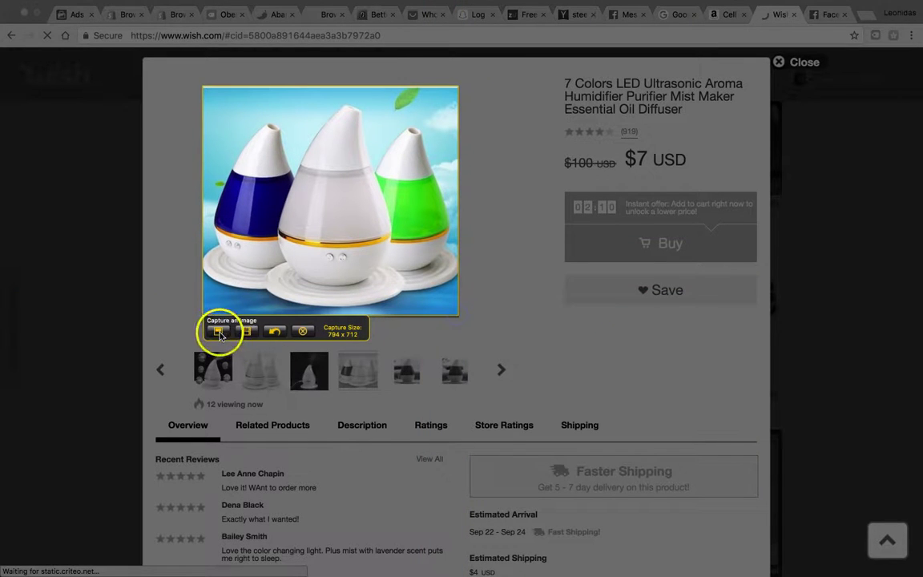
pyautogui.click(219, 331)
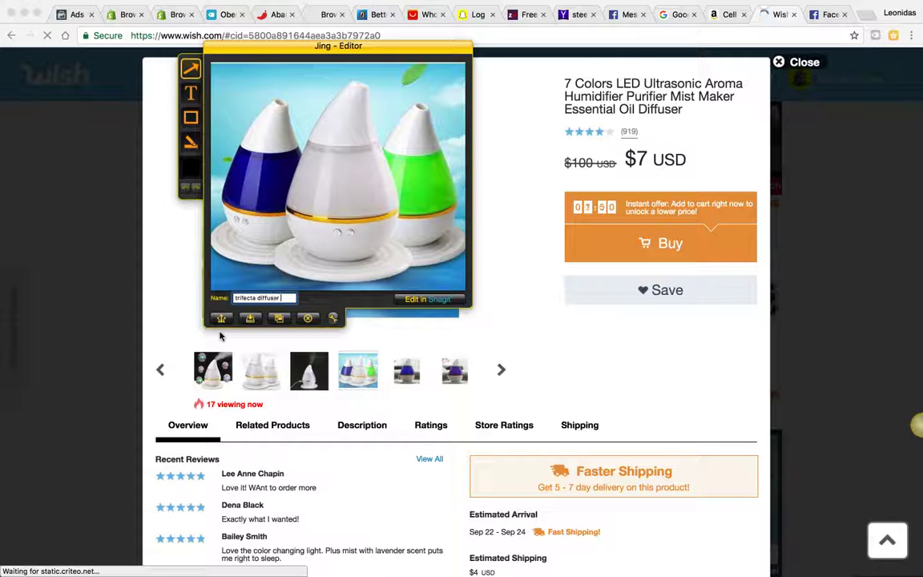
pyautogui.click(249, 318)
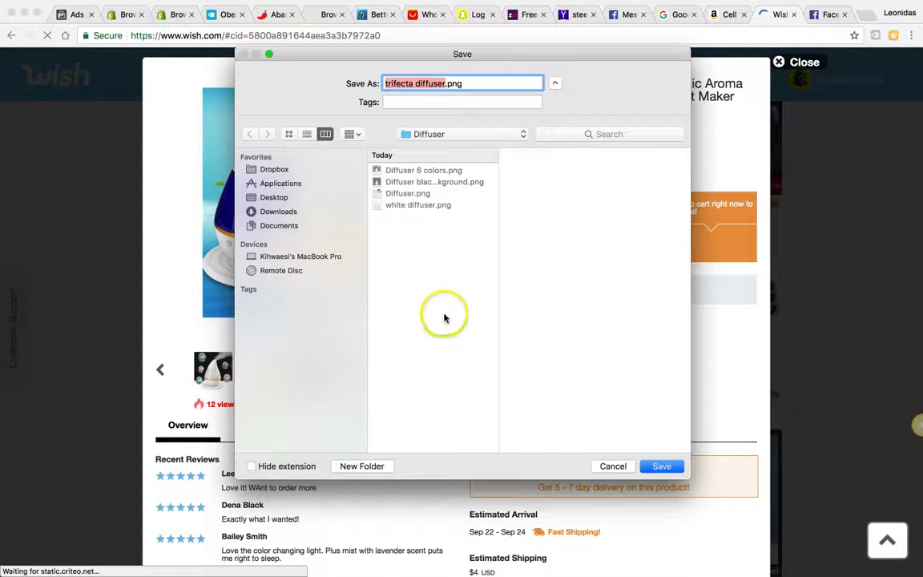
pyautogui.click(660, 465)
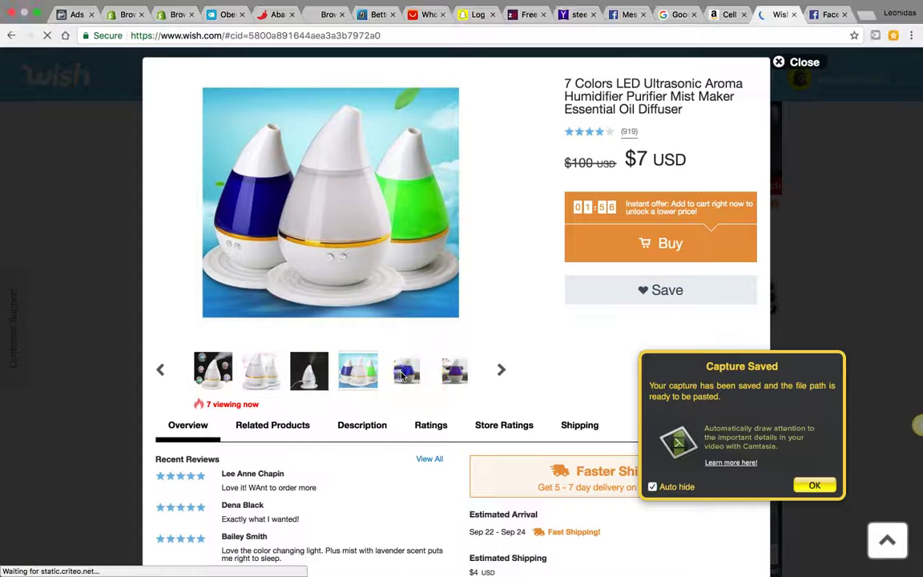
# Capture the photo of the blue diffuser as an image and save it as blue diffuser.png in the Diffuser folder
pyautogui.click(403, 375)
pyautogui.moveTo(887, 394)
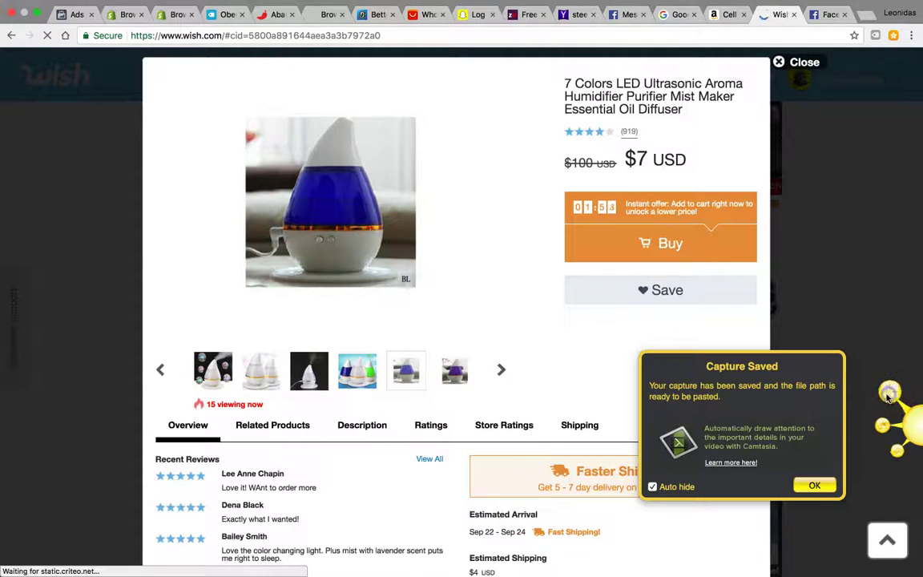
pyautogui.click(334, 172)
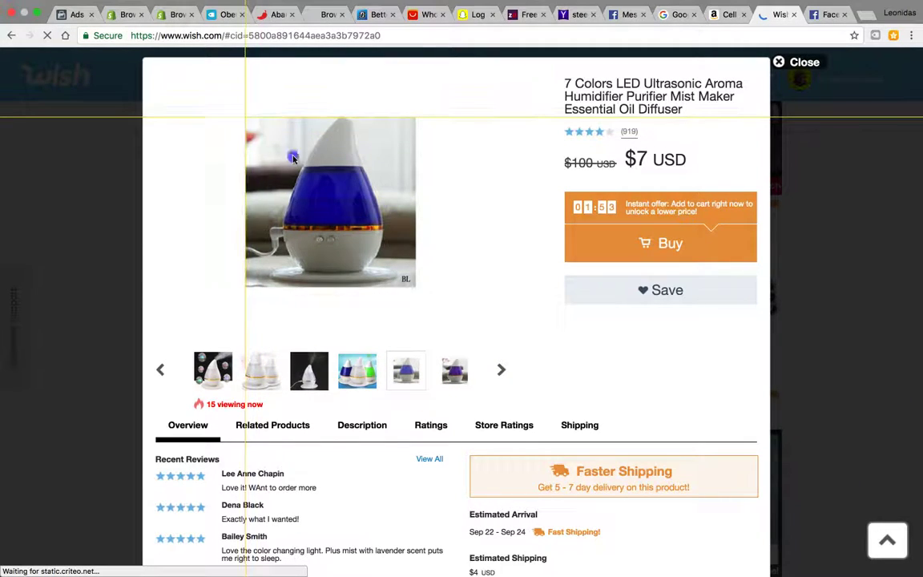
pyautogui.moveTo(246, 118); pyautogui.dragTo(414, 285)
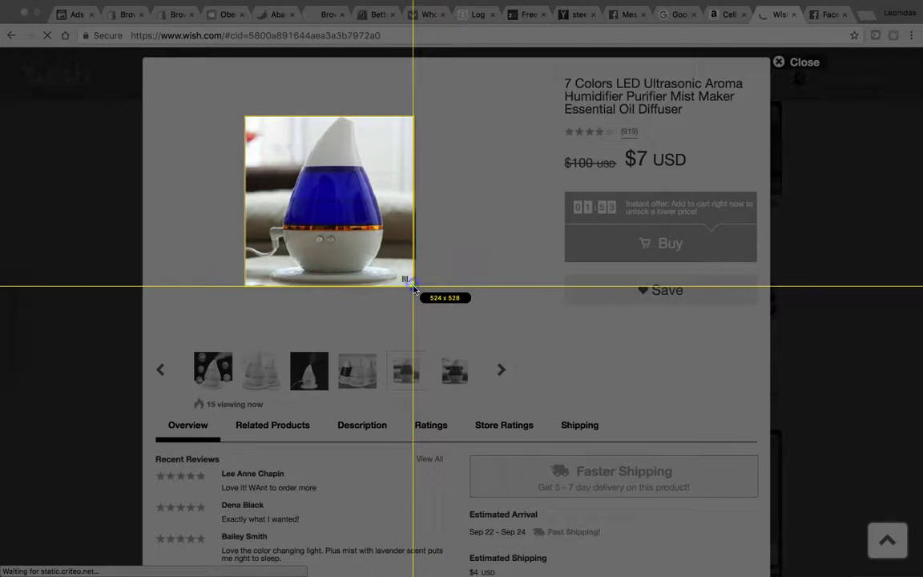
pyautogui.click(255, 306)
pyautogui.write('bla')
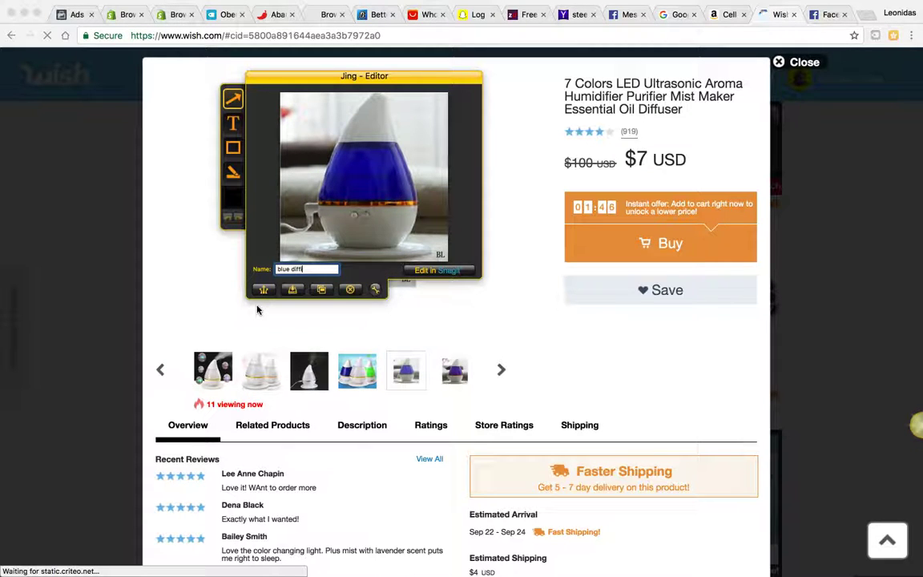
pyautogui.click(291, 289)
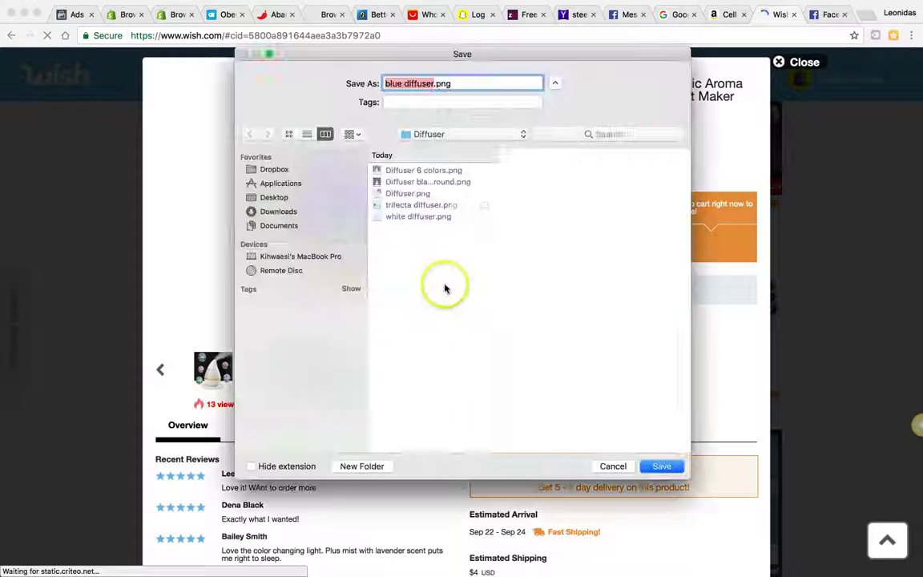
pyautogui.press('Return')
# Capture the photo of the purple diffuser as an image and save it as purple diffuser.png in the Diffuser folder
pyautogui.click(454, 370)
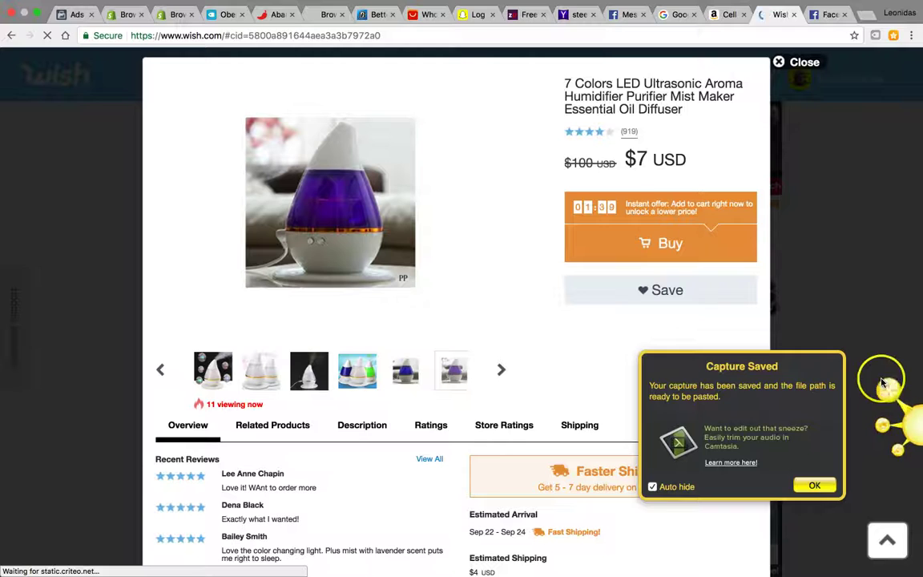
pyautogui.click(893, 388)
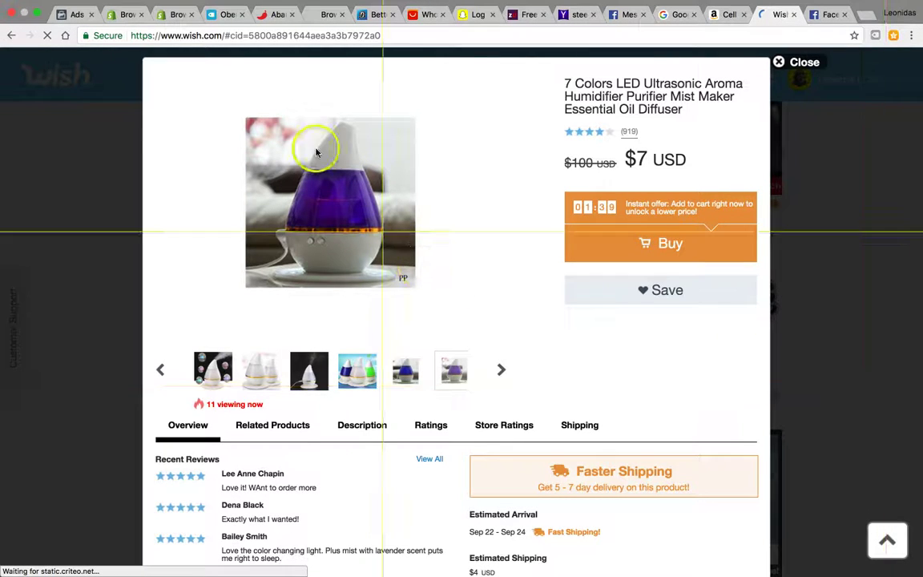
pyautogui.moveTo(248, 118); pyautogui.dragTo(416, 289)
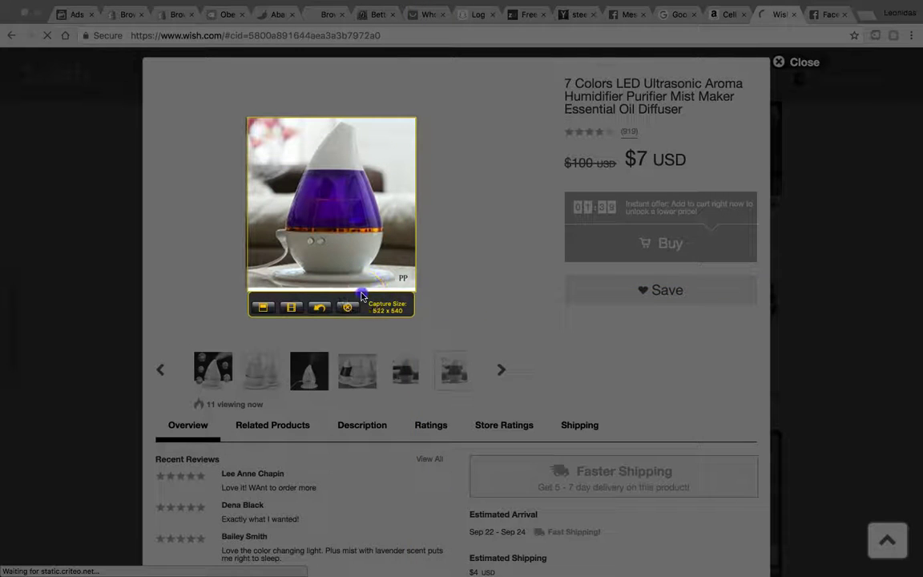
pyautogui.moveTo(361, 294); pyautogui.dragTo(360, 289)
pyautogui.click(266, 304)
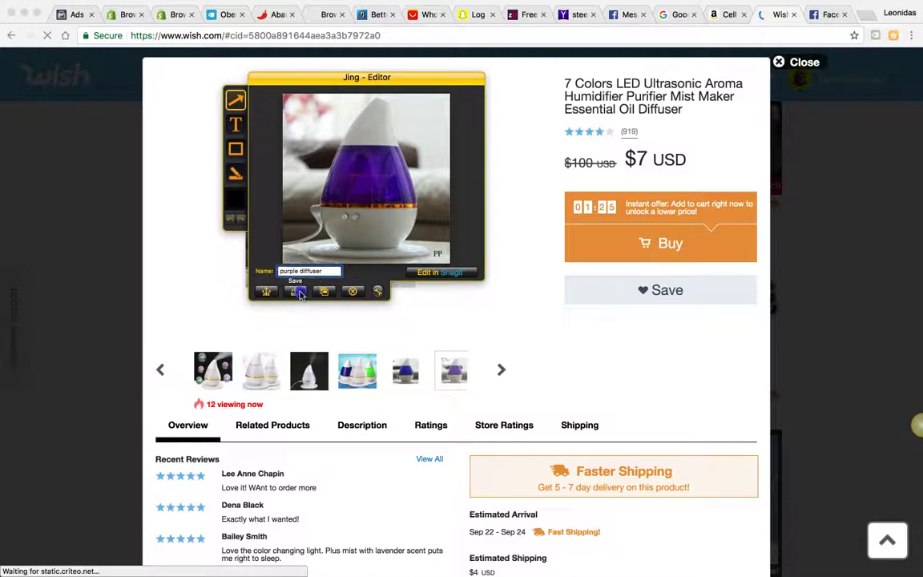
pyautogui.click(298, 292)
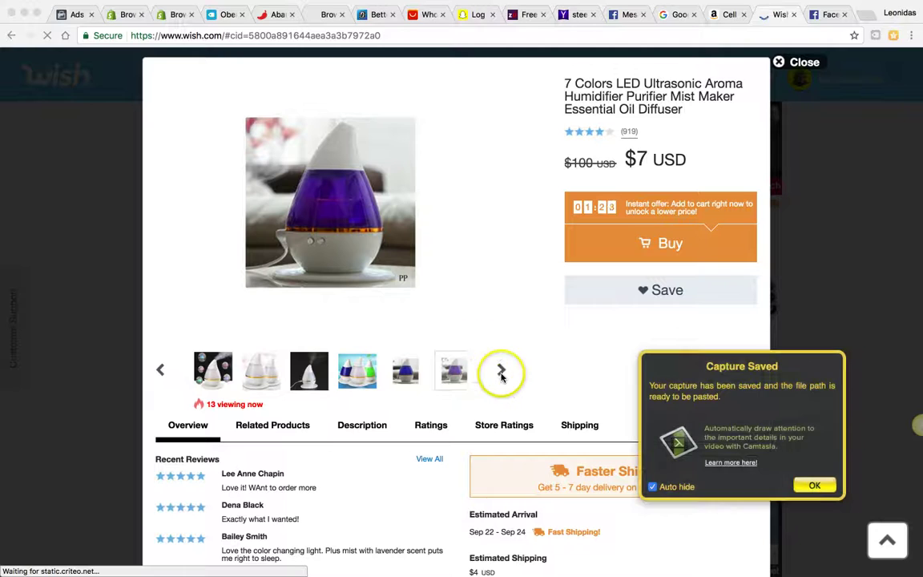
# Advance the listing's gallery to the red diffuser photo, capture it and save it as red diffuser.png in the Diffuser folder
pyautogui.click(500, 372)
pyautogui.click(492, 373)
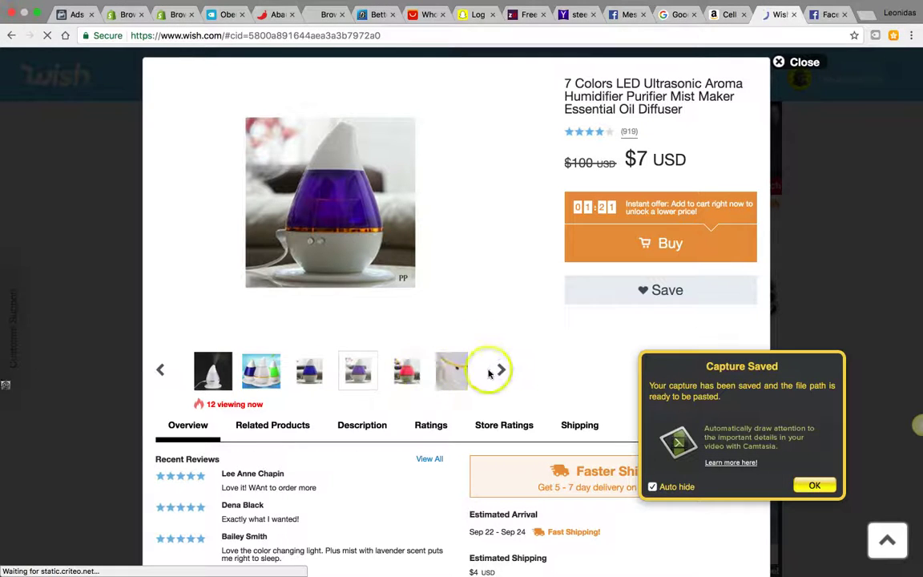
pyautogui.click(262, 368)
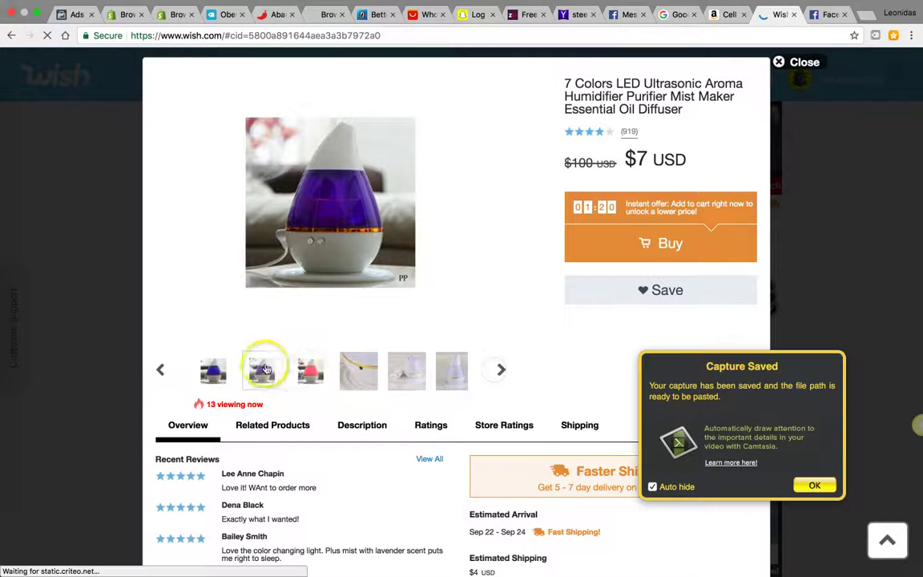
pyautogui.click(310, 371)
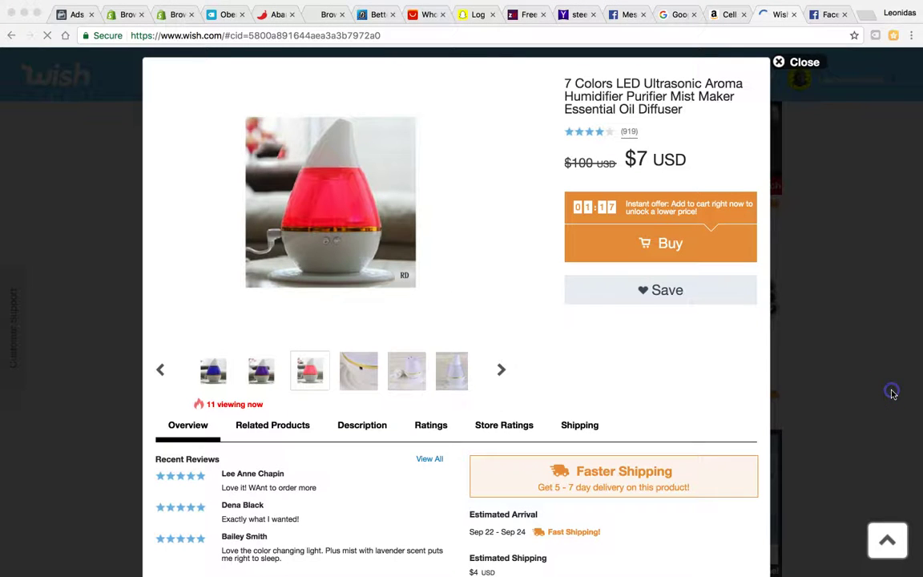
pyautogui.hotkey('ctrl', 'shift', 'c')
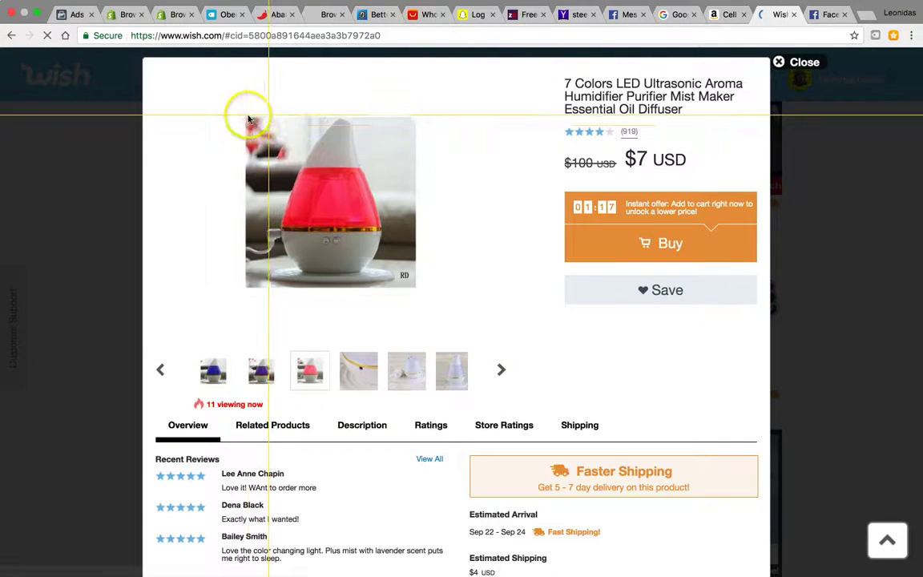
pyautogui.moveTo(247, 118); pyautogui.dragTo(415, 287)
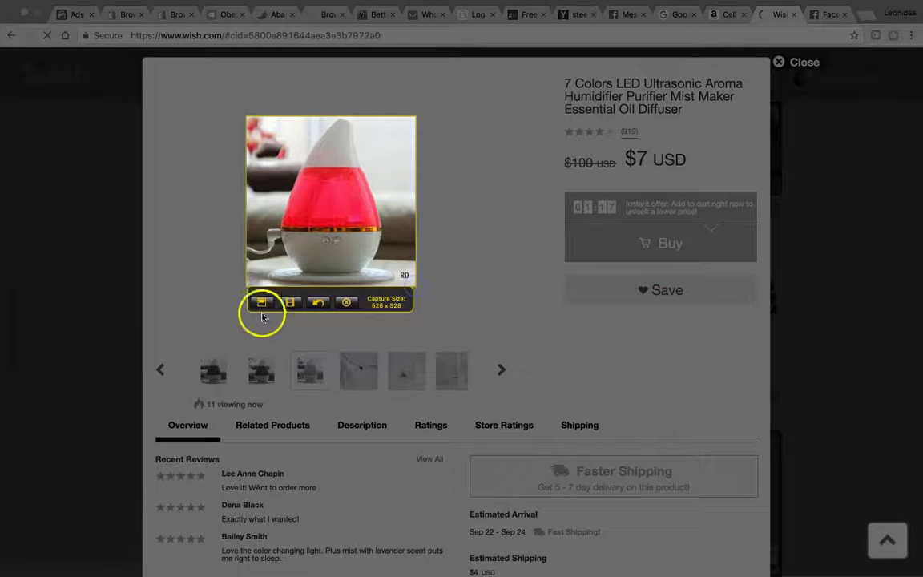
pyautogui.click(258, 307)
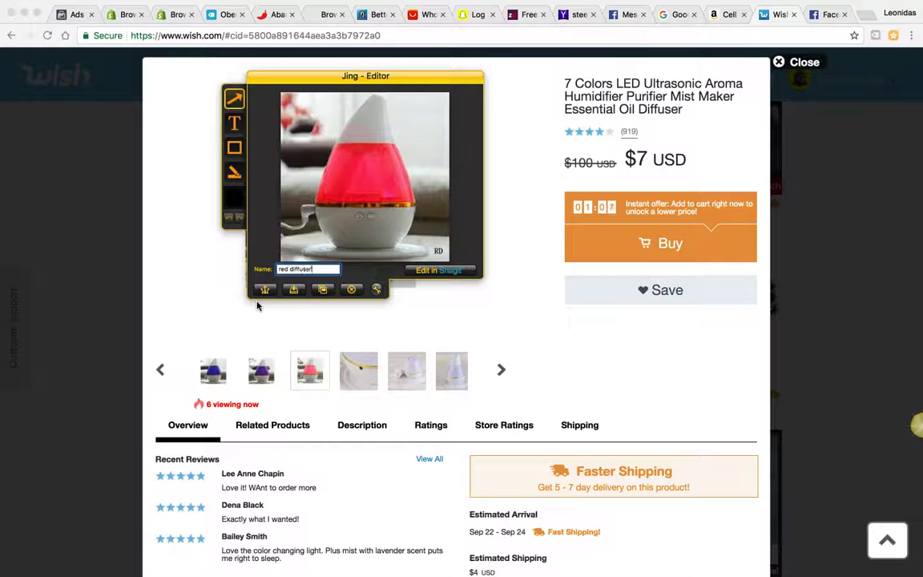
pyautogui.click(293, 289)
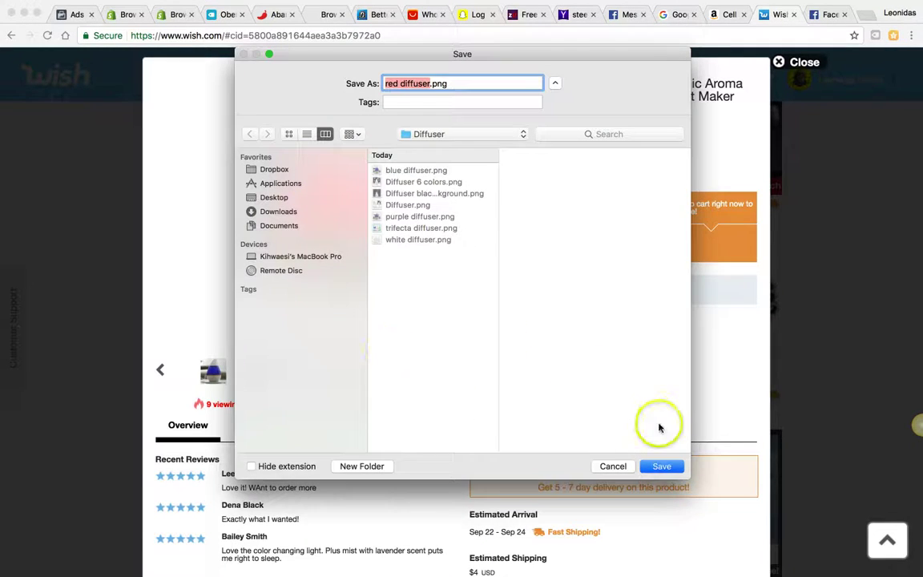
pyautogui.click(665, 463)
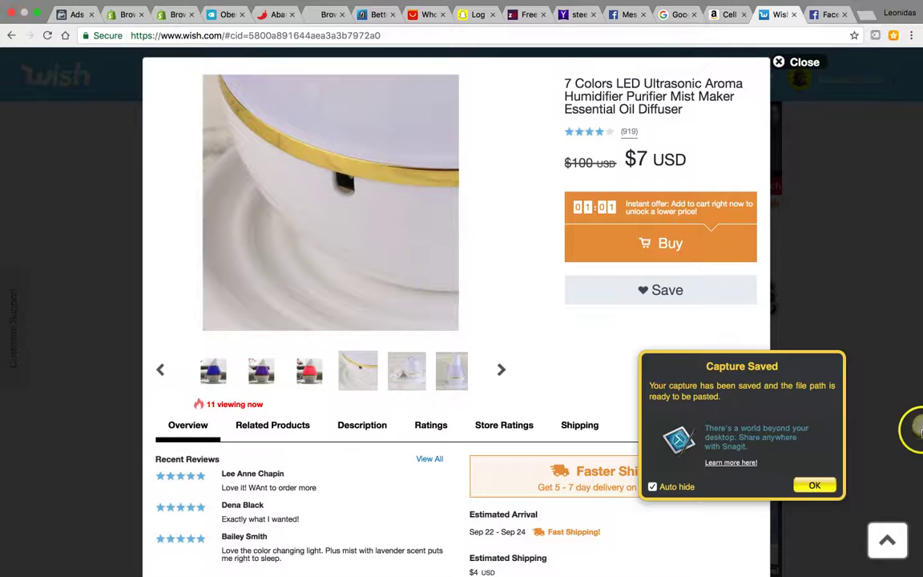
# Capture the close-up photo of the diffuser's power socket and save it under the name diffuser power
pyautogui.click(886, 391)
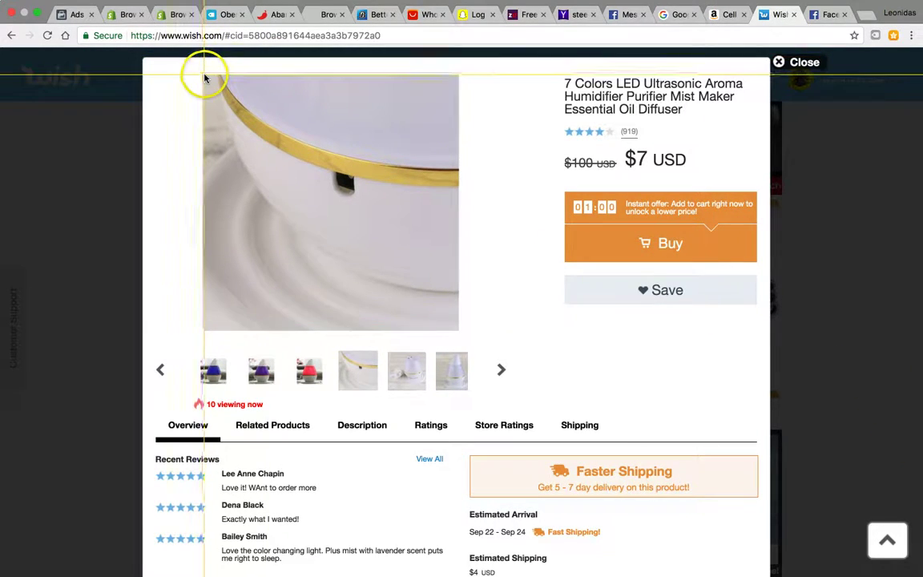
pyautogui.moveTo(203, 75); pyautogui.dragTo(456, 329)
pyautogui.click(213, 344)
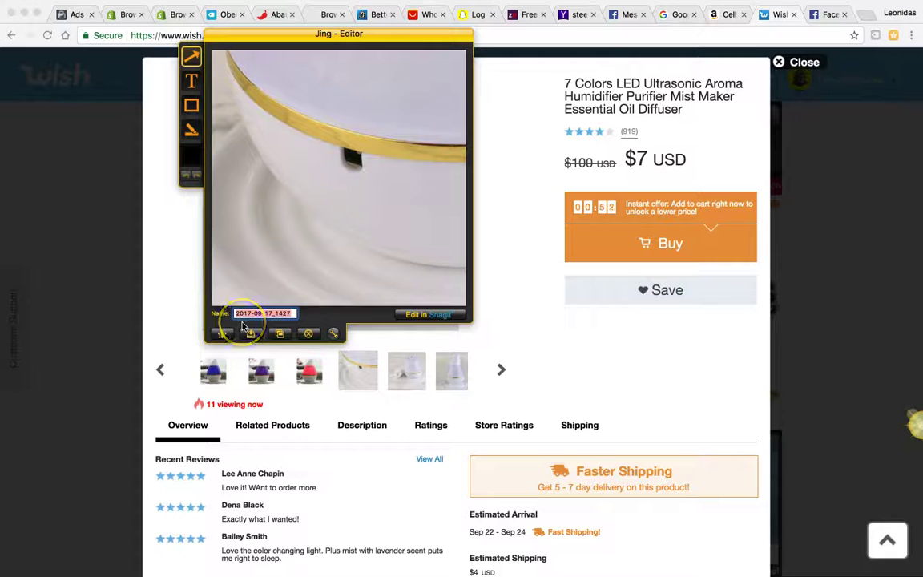
pyautogui.write('diffuser power')
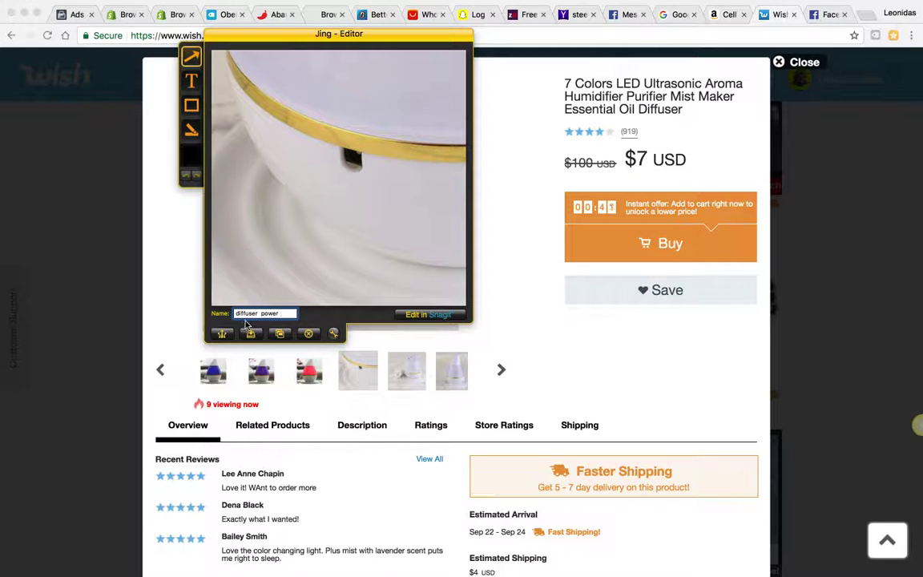
pyautogui.click(250, 335)
pyautogui.click(655, 465)
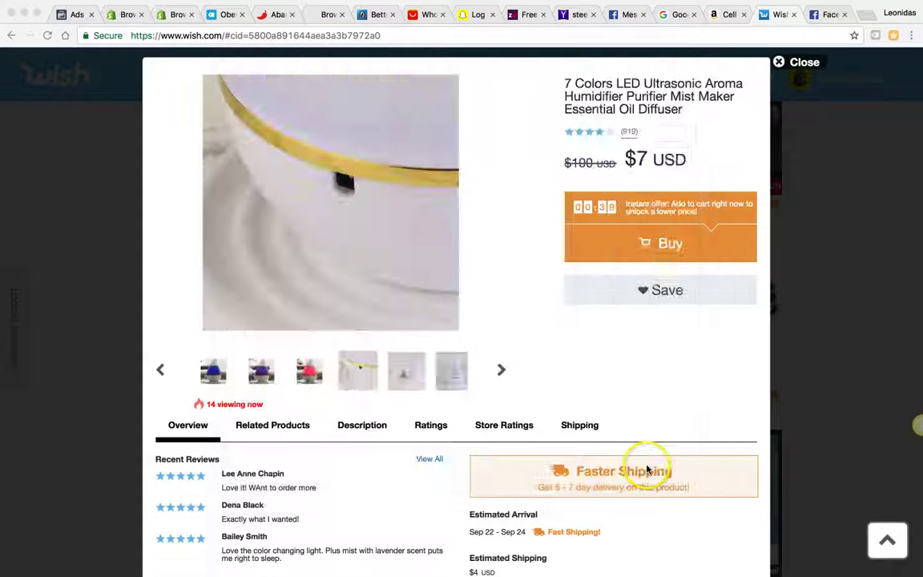
# Capture the photo of the switched-off white diffuser against the brick wall and save it under the name diffuser off
pyautogui.click(452, 371)
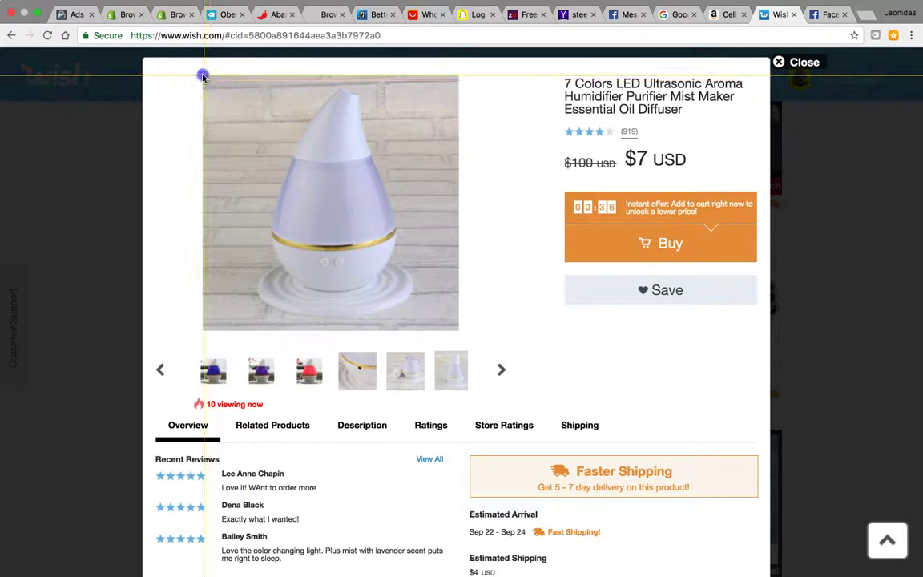
pyautogui.moveTo(202, 74); pyautogui.dragTo(457, 328)
pyautogui.click(216, 347)
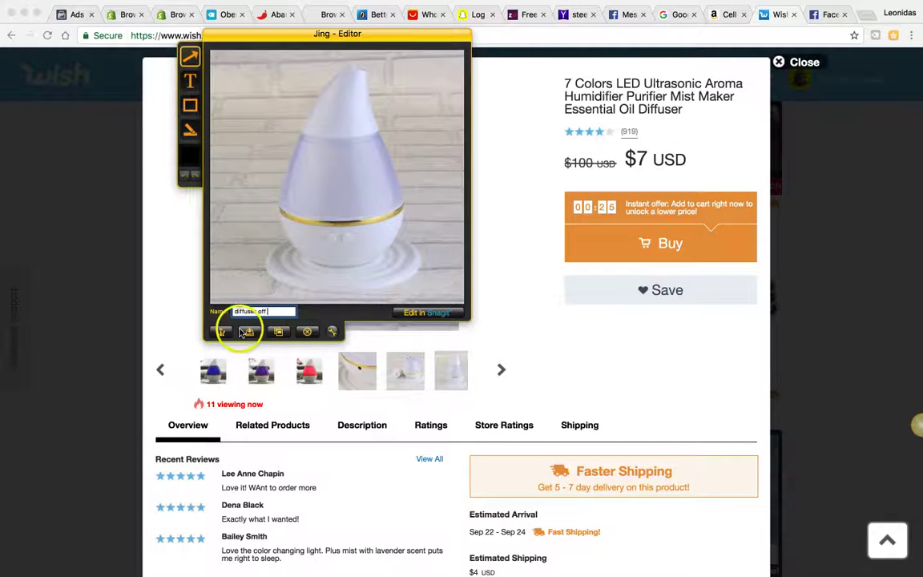
pyautogui.click(244, 332)
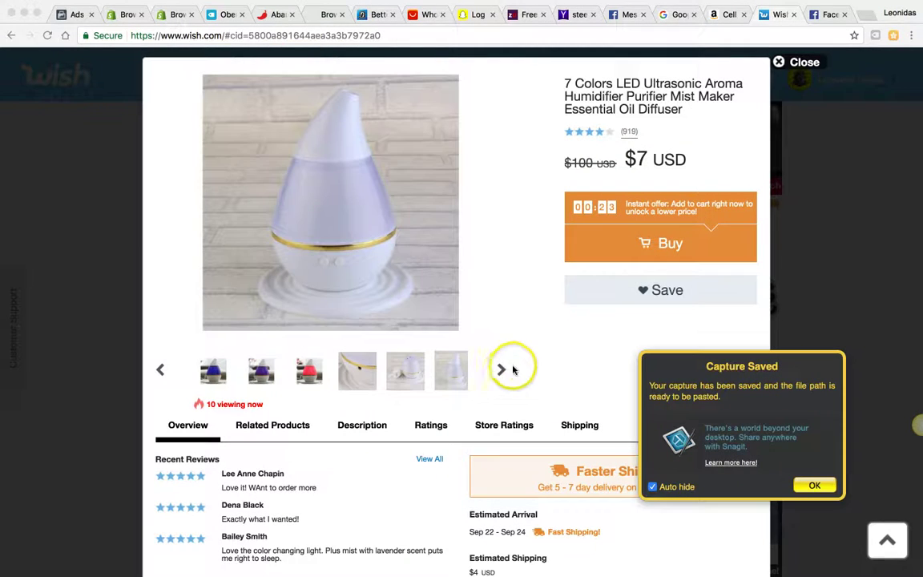
# Check the gallery for remaining photos and look through the related products of the diffuser listing
pyautogui.click(511, 369)
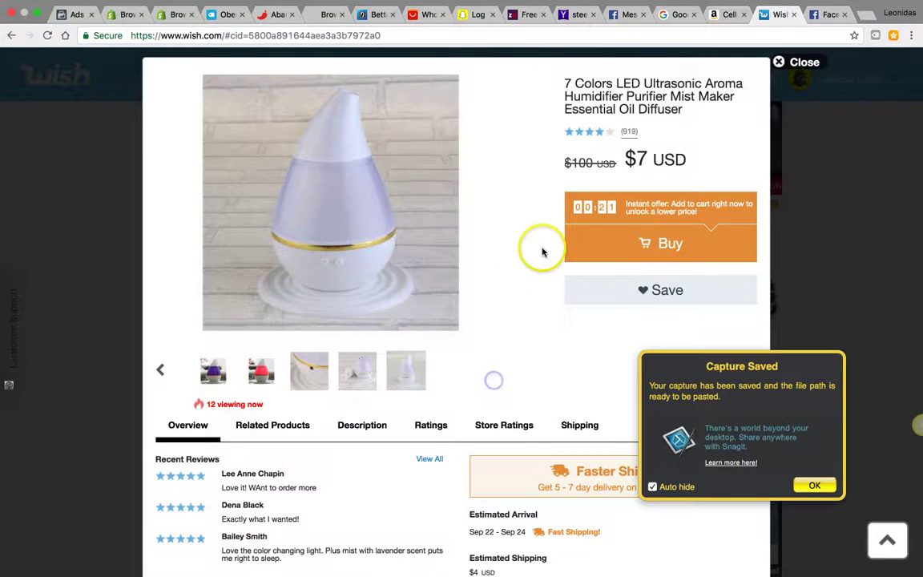
pyautogui.scroll(-2, 541, 249)
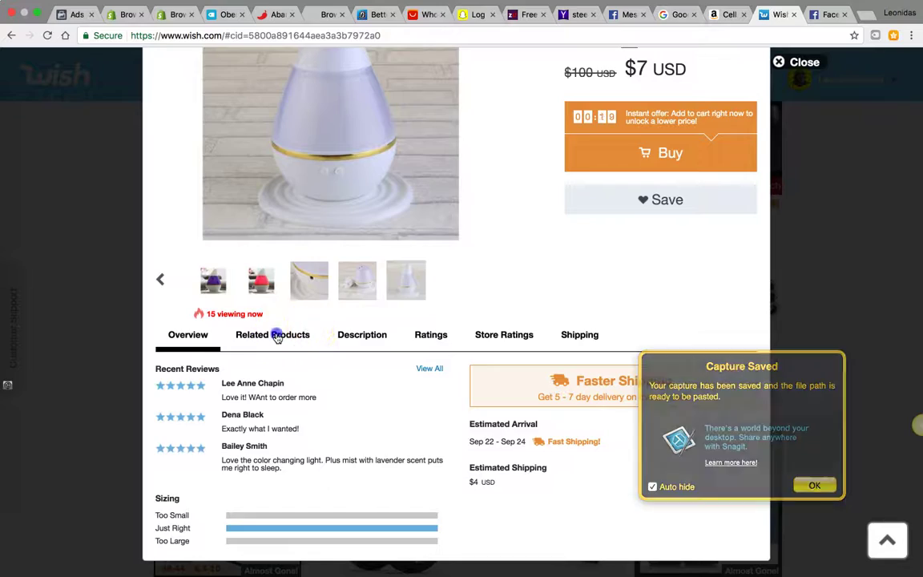
pyautogui.click(277, 334)
pyautogui.scroll(-3, 373, 364)
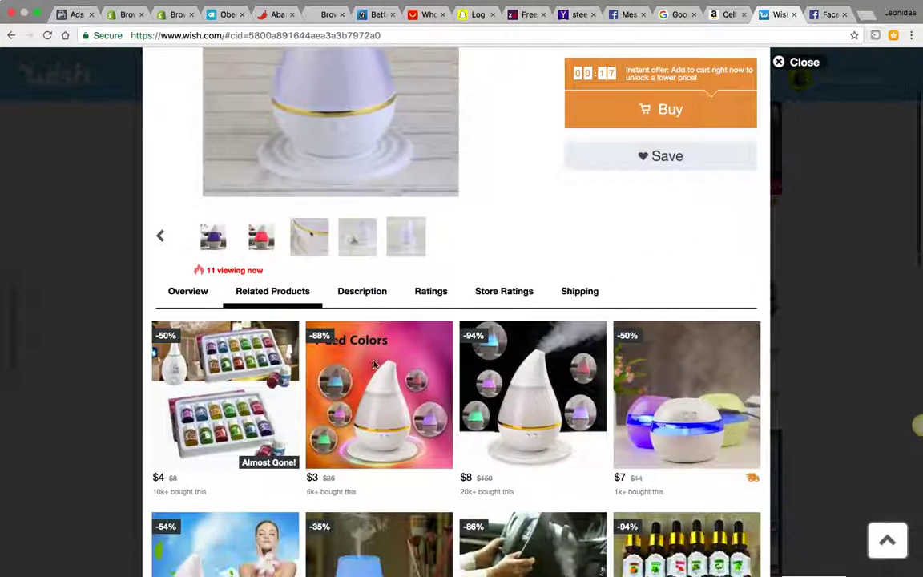
pyautogui.scroll(-2, 374, 364)
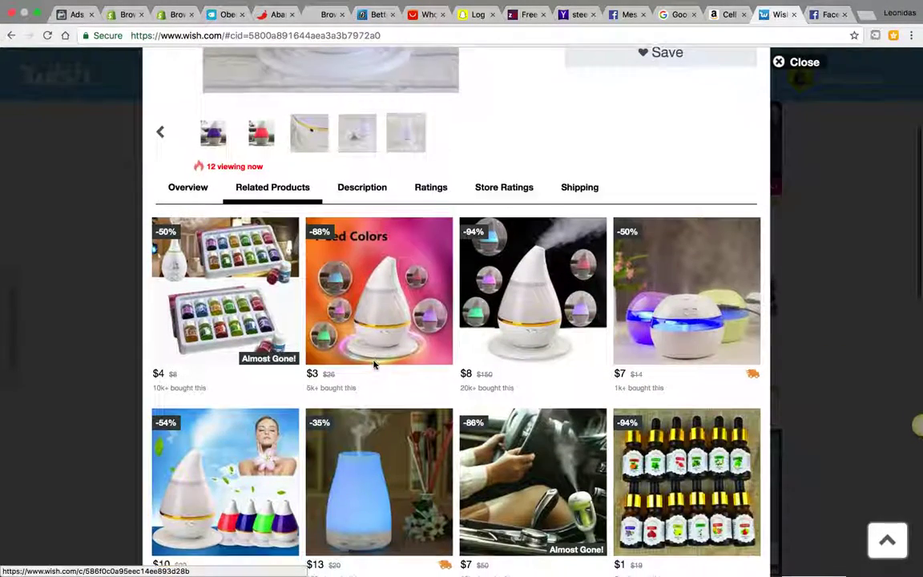
pyautogui.scroll(-2, 437, 392)
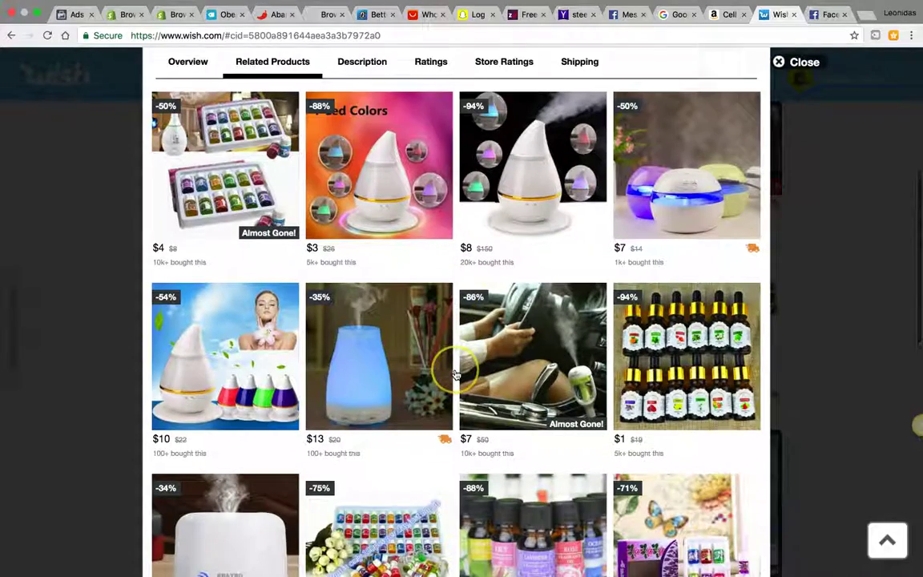
pyautogui.scroll(-1, 481, 367)
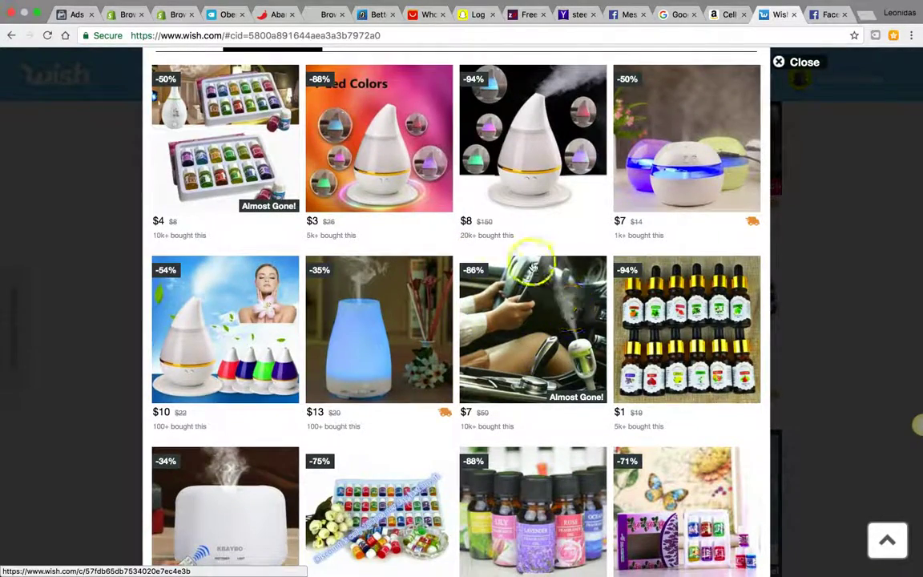
pyautogui.scroll(3, 531, 263)
# Show the diffuser's description and select its full text, from the color line through the package contents
pyautogui.click(384, 247)
pyautogui.scroll(2, 384, 247)
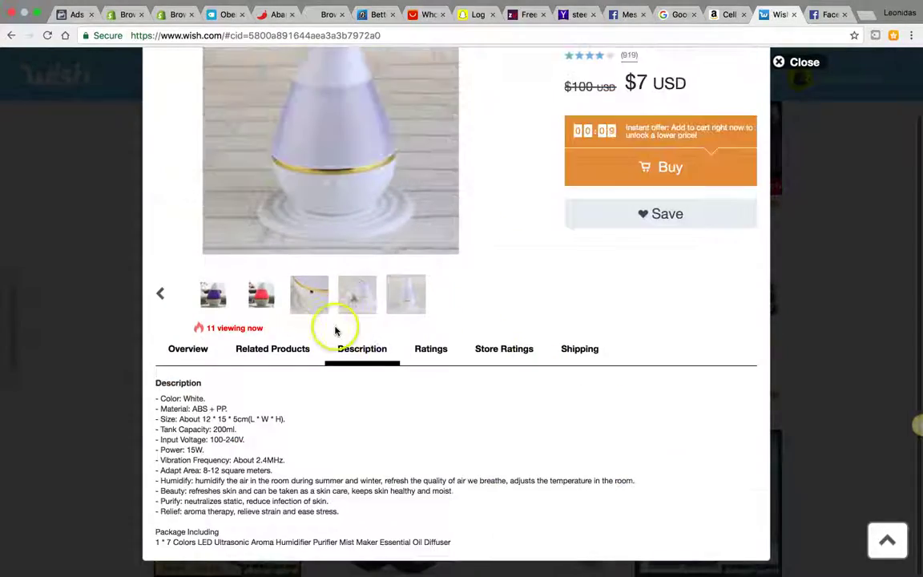
pyautogui.moveTo(157, 394); pyautogui.dragTo(450, 556)
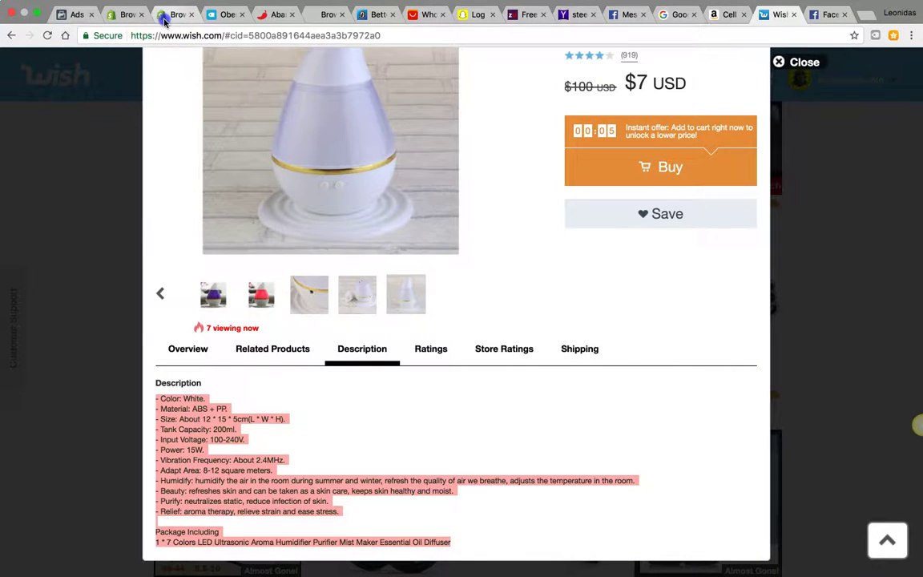
# Switch to the Shopify admin, start adding a new product and paste the copied diffuser text as its description
pyautogui.click(161, 15)
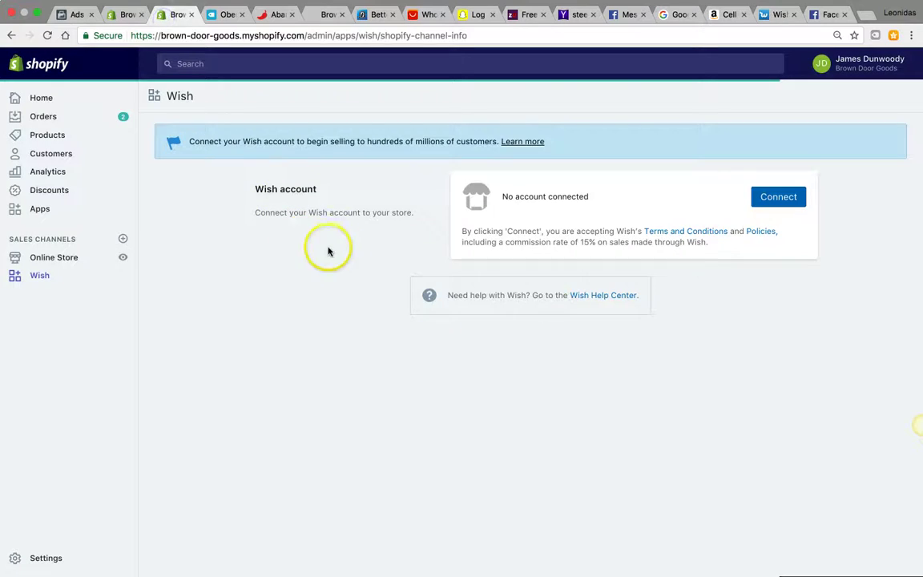
pyautogui.click(40, 137)
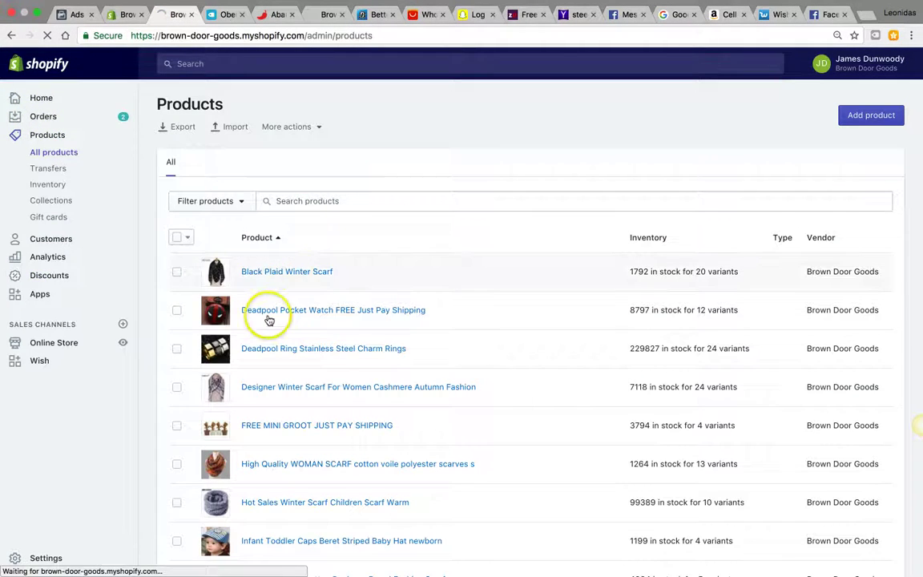
pyautogui.scroll(-8, 269, 320)
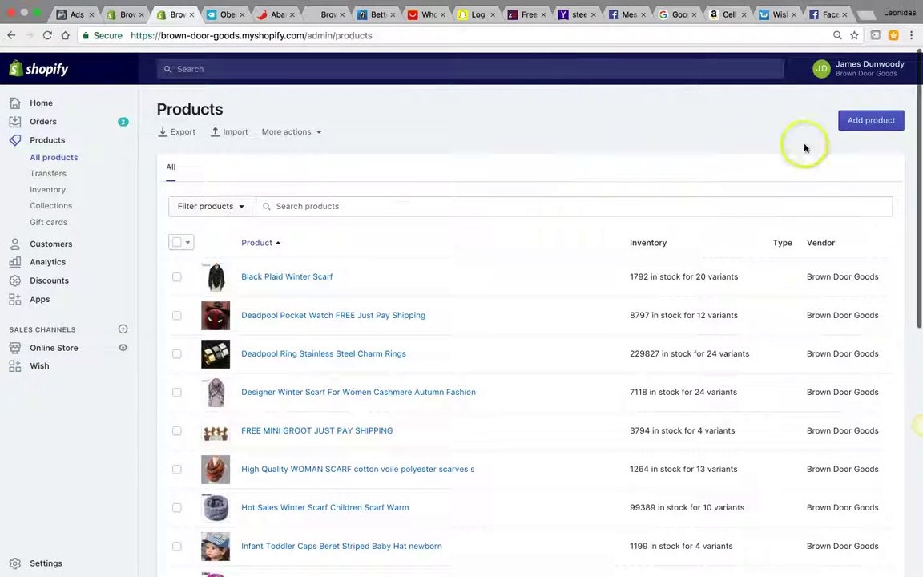
pyautogui.scroll(-1, 805, 148)
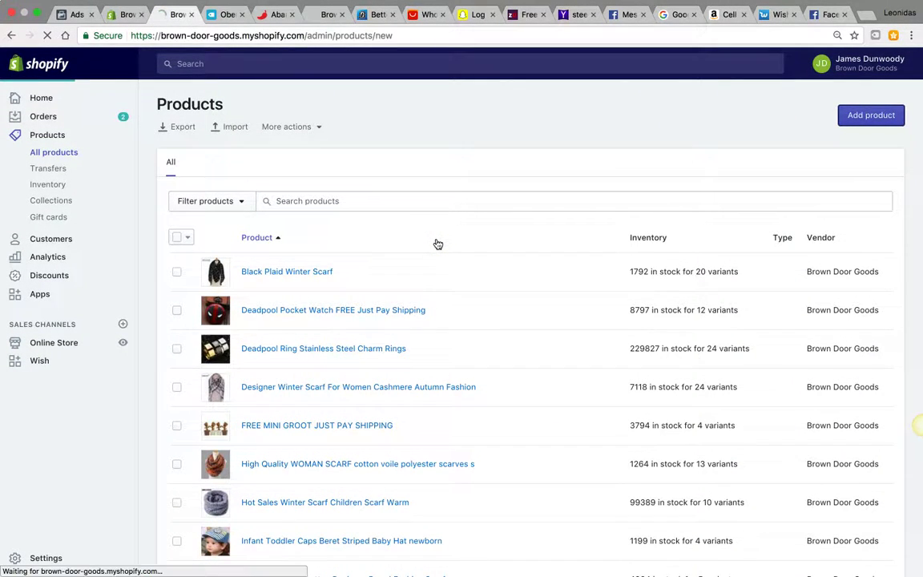
pyautogui.click(302, 265)
pyautogui.click(255, 231)
pyautogui.press('super+v')
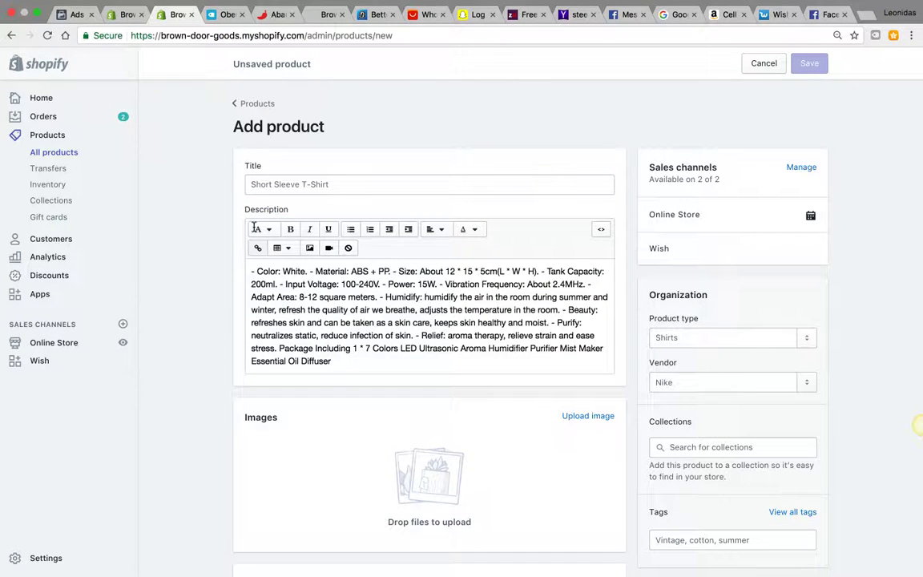
# Add blank lines above the description text and insert the Guaranteed SAFE Checkout image there at Large (480x480) size
pyautogui.click(249, 271)
pyautogui.click(251, 272)
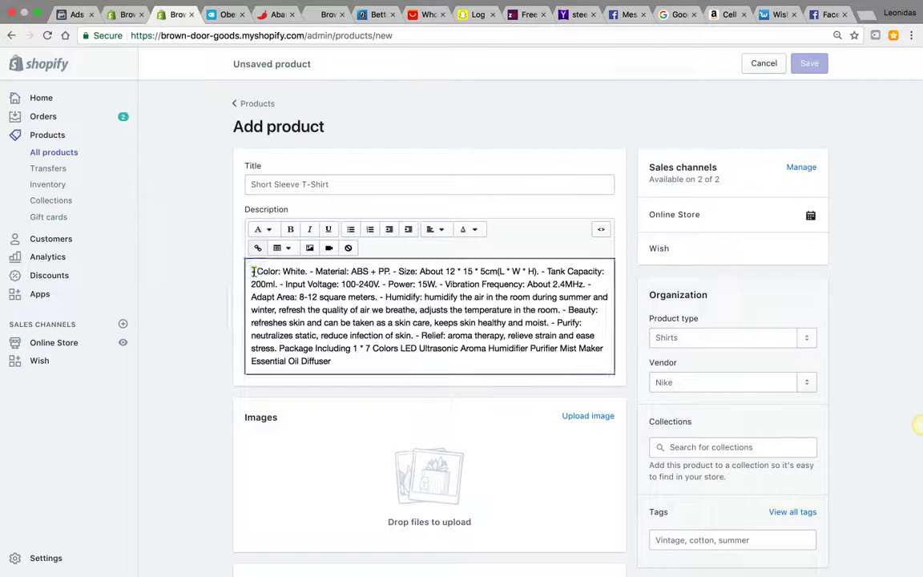
pyautogui.press('Return')
pyautogui.press('Return')
pyautogui.press('Return')
pyautogui.press('Return')
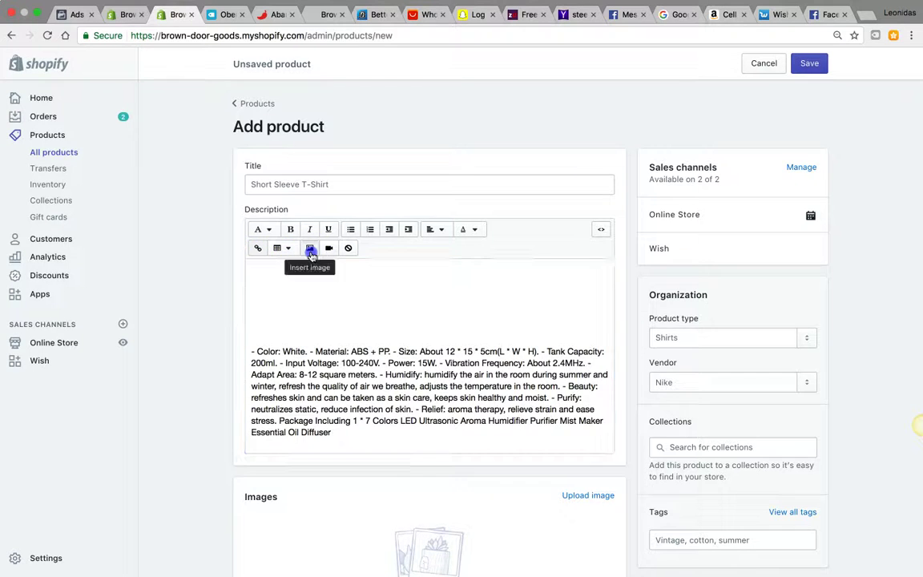
pyautogui.click(309, 248)
pyautogui.click(317, 206)
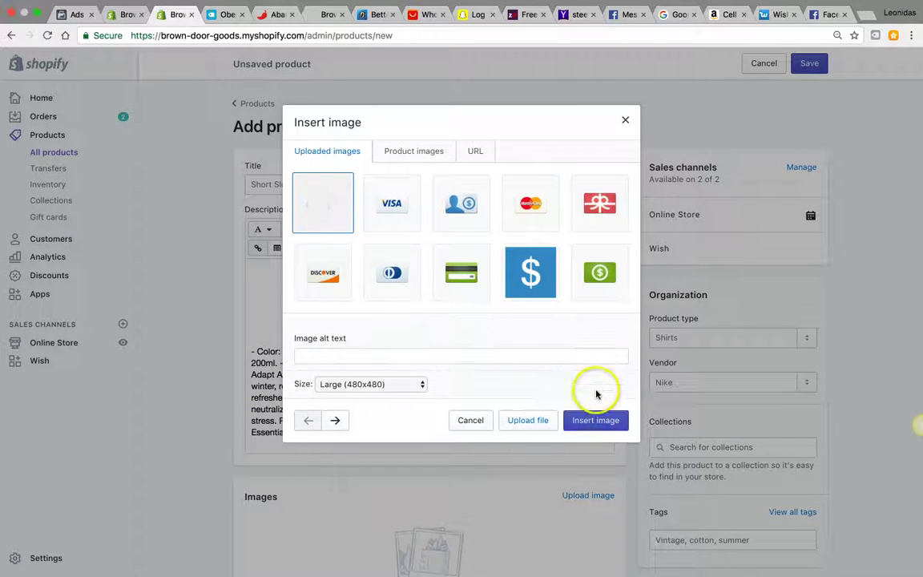
pyautogui.click(593, 420)
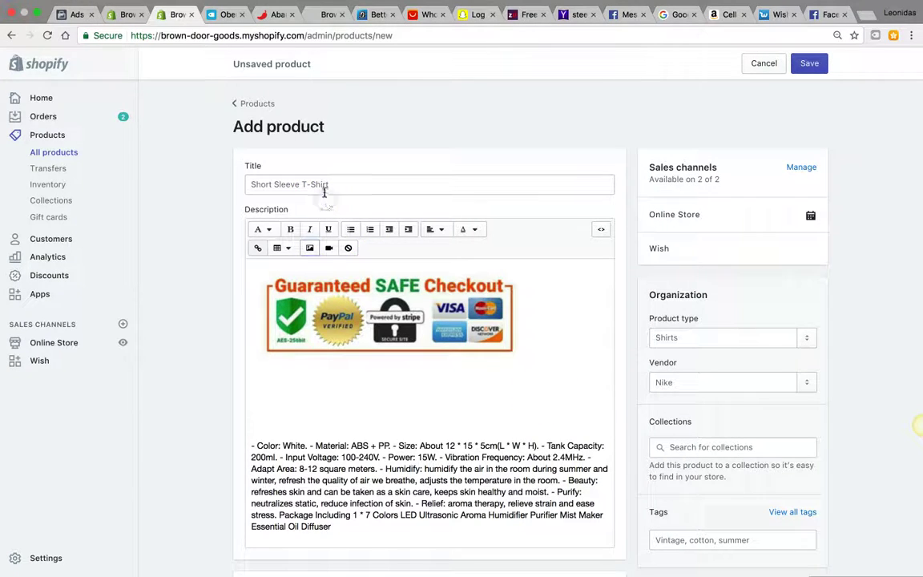
# Title the product Multi Color Diffuser
pyautogui.click(326, 187)
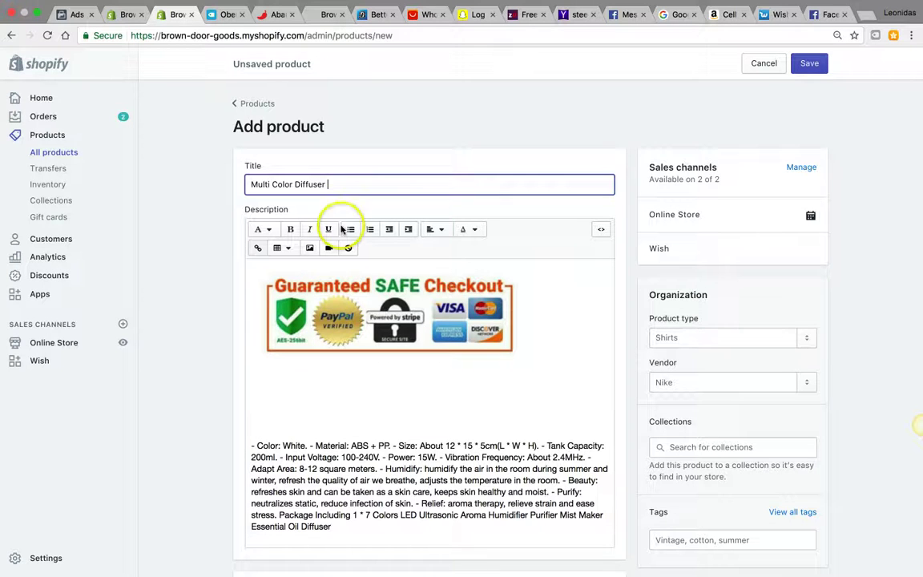
pyautogui.click(411, 381)
pyautogui.rightClick(411, 381)
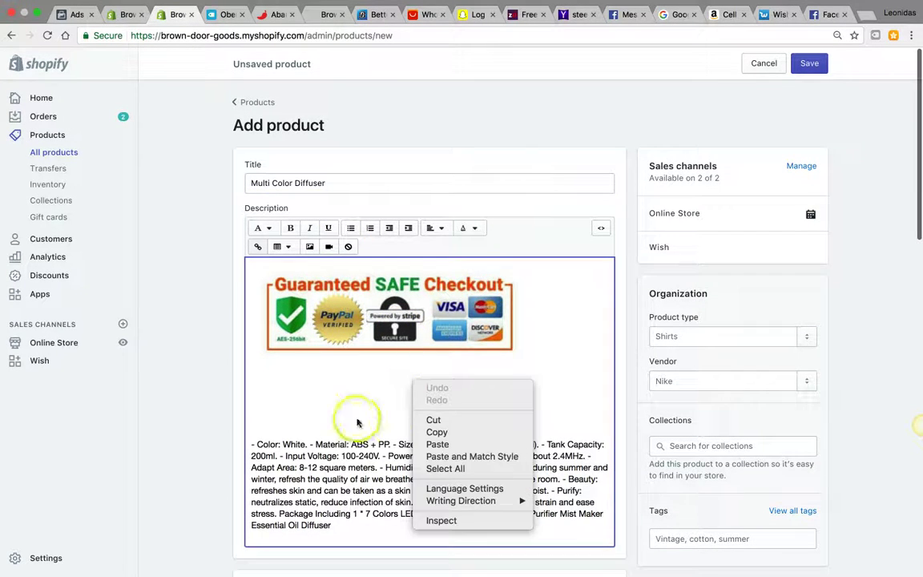
pyautogui.click(357, 422)
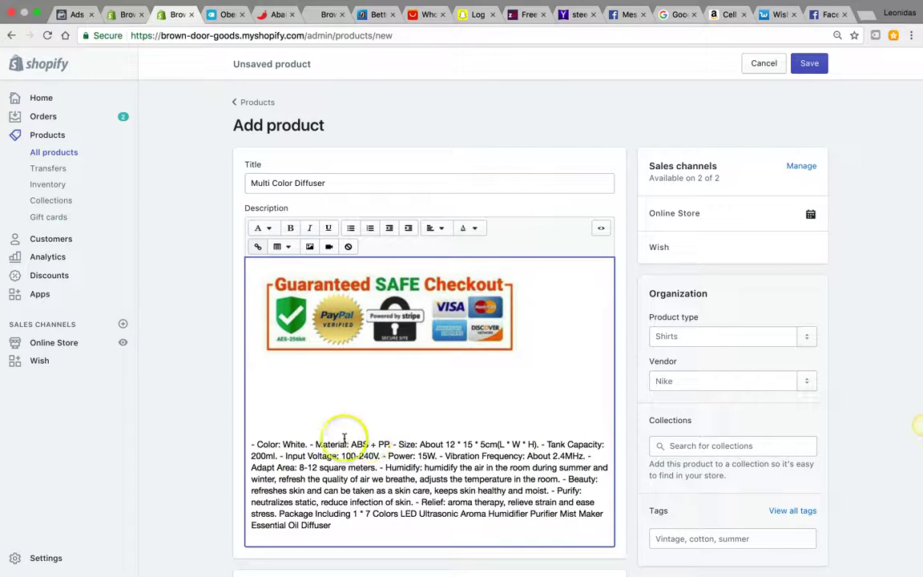
# Split the description so the color, material, size, tank capacity and input voltage items each stand on their own line
pyautogui.click(308, 444)
pyautogui.press('Return')
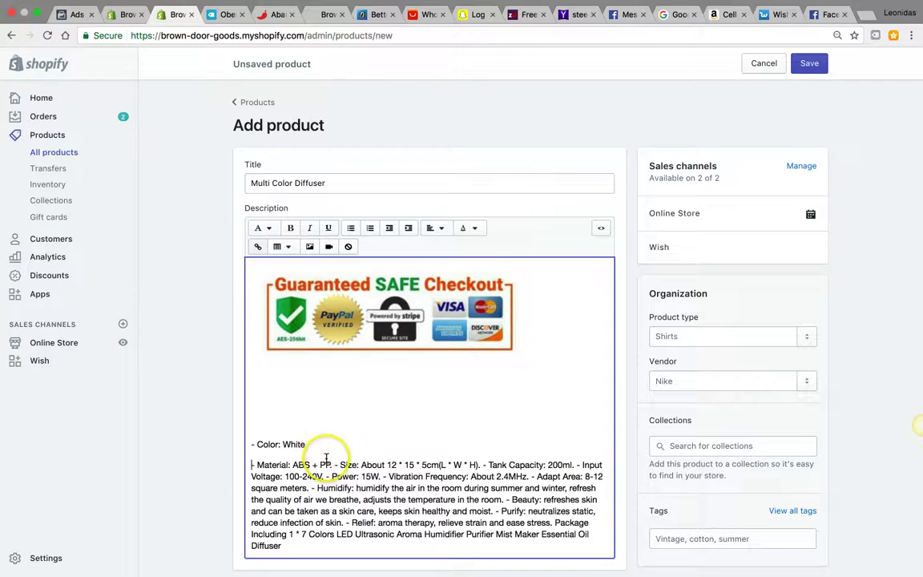
pyautogui.click(332, 465)
pyautogui.press('Return')
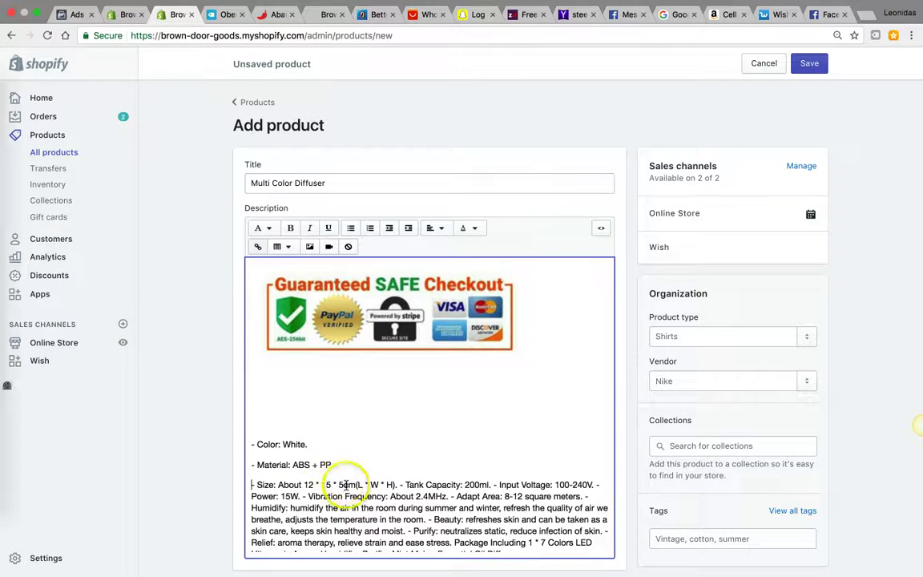
pyautogui.click(398, 484)
pyautogui.press('Return')
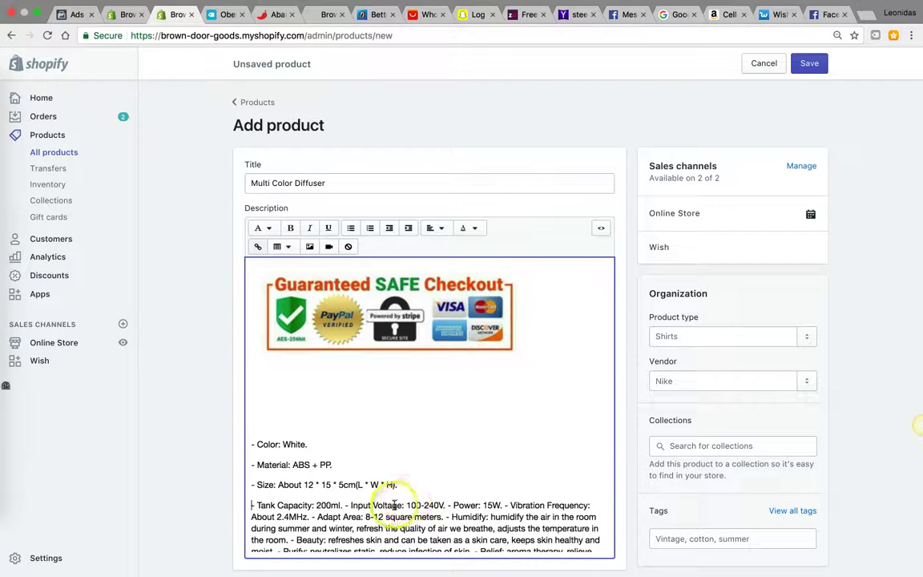
pyautogui.click(347, 504)
pyautogui.press('Return')
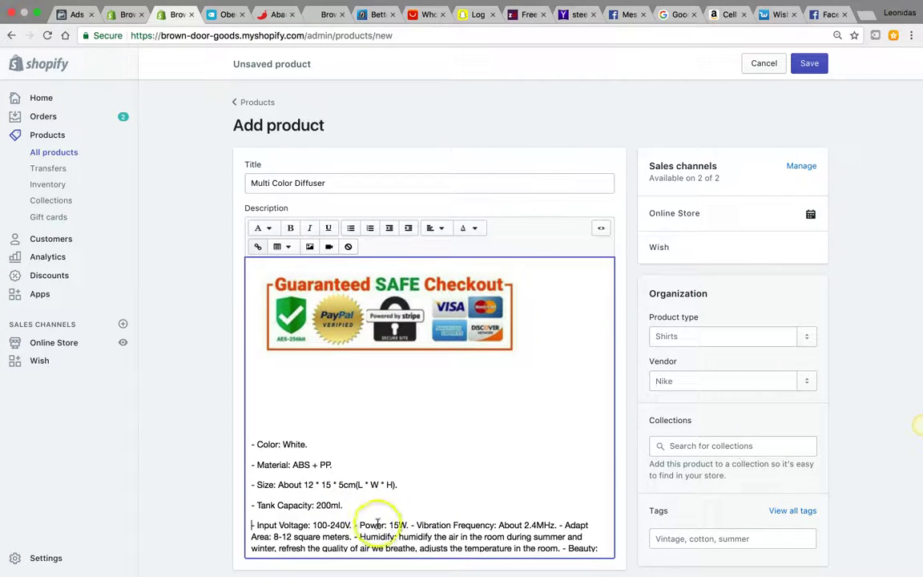
pyautogui.click(354, 525)
pyautogui.press('Return')
# Put the power, vibration frequency and adapt area items of the description on separate lines
pyautogui.scroll(-5, 353, 529)
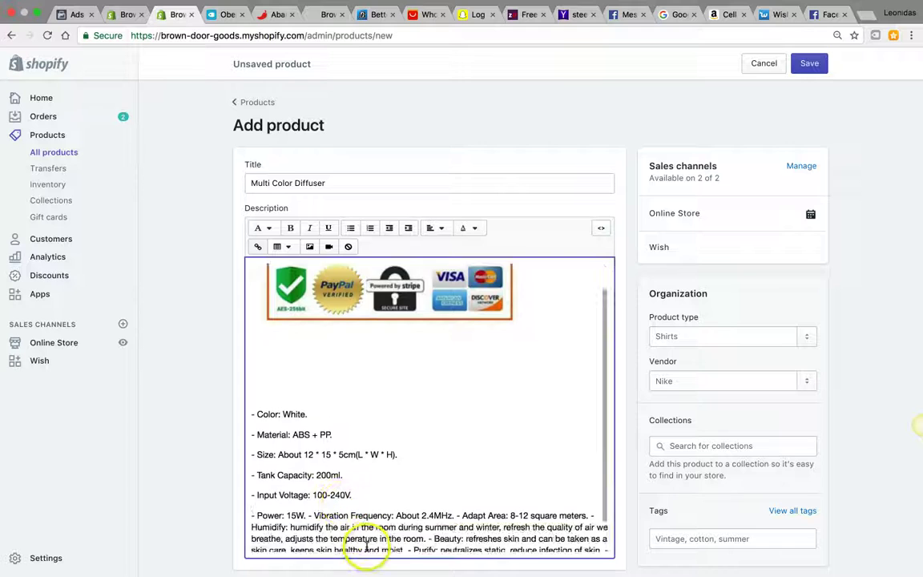
pyautogui.click(307, 441)
pyautogui.press('Return')
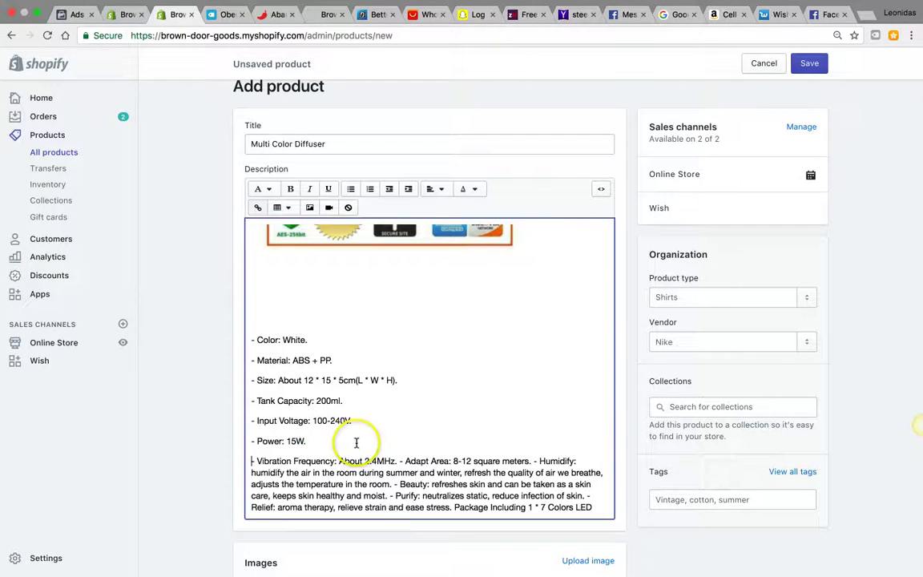
pyautogui.press('Return')
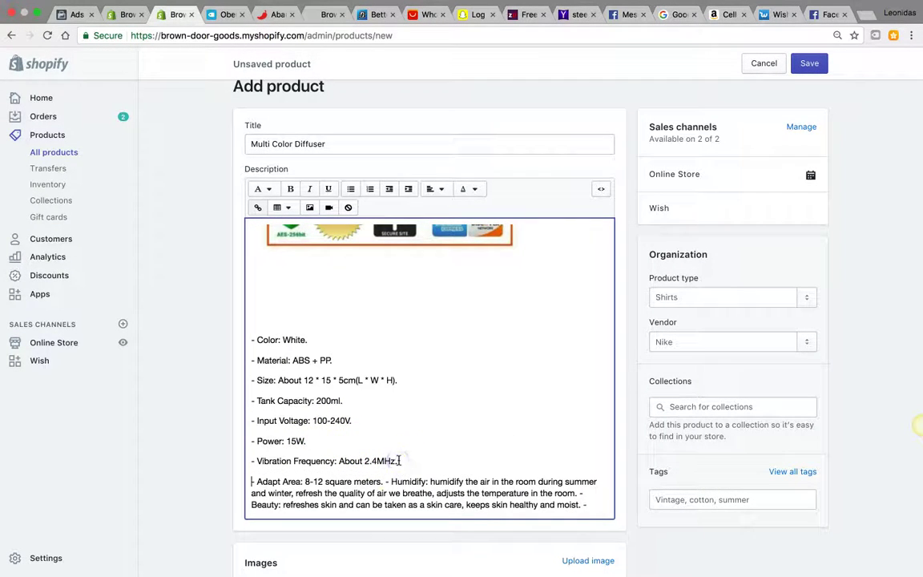
pyautogui.click(384, 481)
pyautogui.press('Return')
pyautogui.scroll(-3, 384, 480)
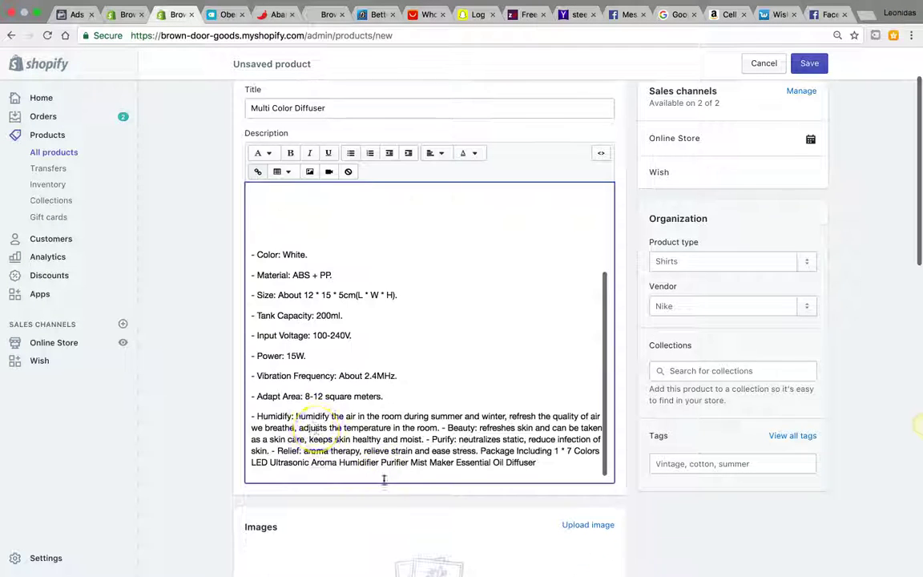
# Break the rest of the description after the Humidify, Purify and Relief sentences so the package contents start a new line
pyautogui.click(441, 427)
pyautogui.press('Return')
pyautogui.click(441, 459)
pyautogui.press('Return')
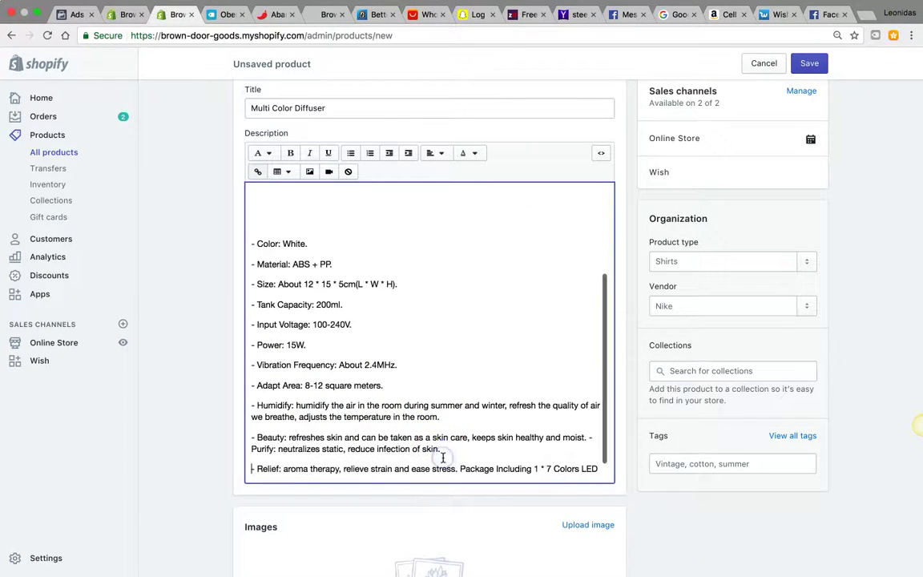
pyautogui.scroll(-4, 443, 401)
pyautogui.click(457, 370)
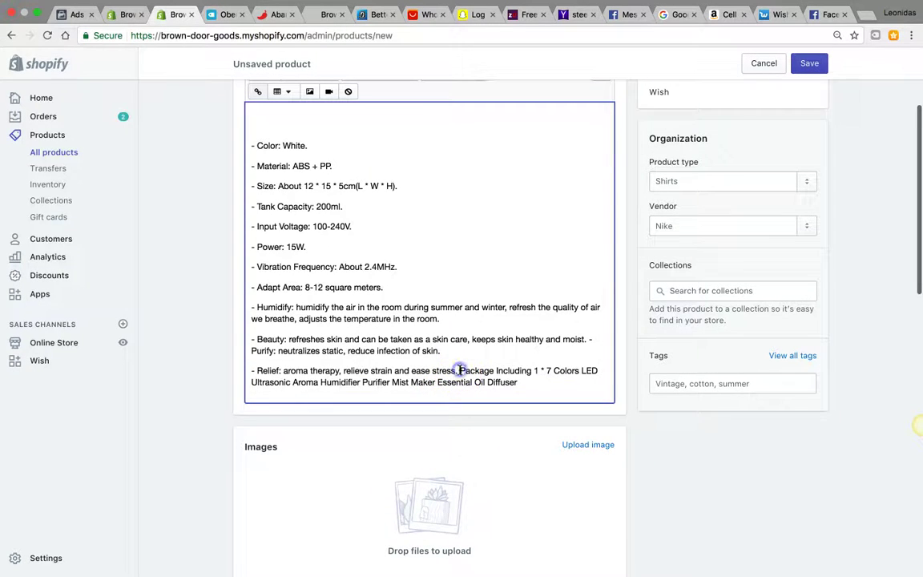
pyautogui.press('Return')
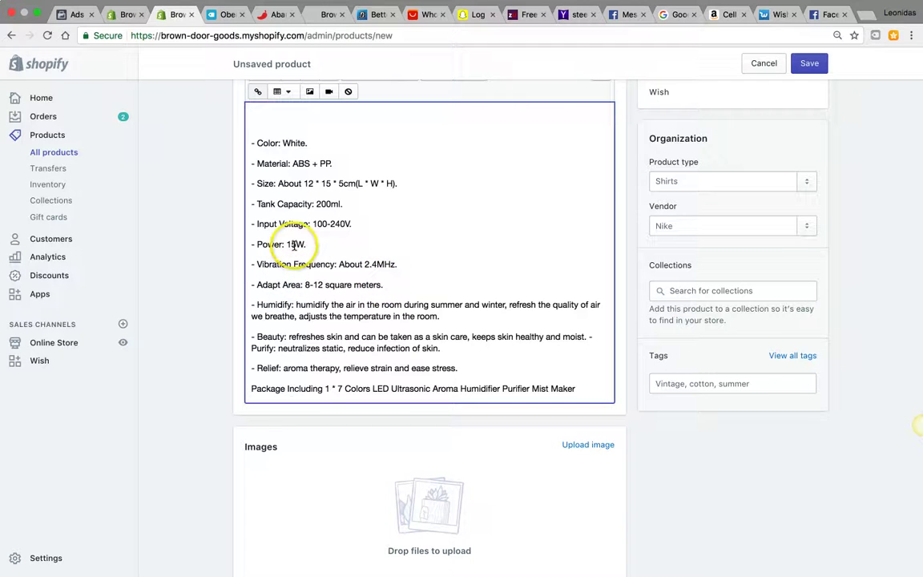
# Delete the input voltage and power lines from the product description
pyautogui.scroll(1, 295, 243)
pyautogui.moveTo(306, 270); pyautogui.dragTo(248, 249)
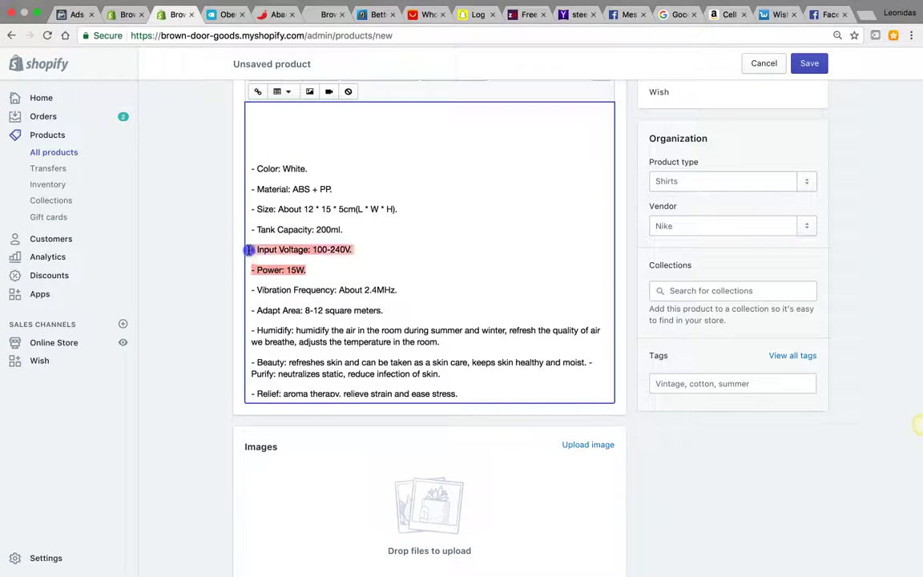
pyautogui.press('BackSpace')
pyautogui.click(342, 229)
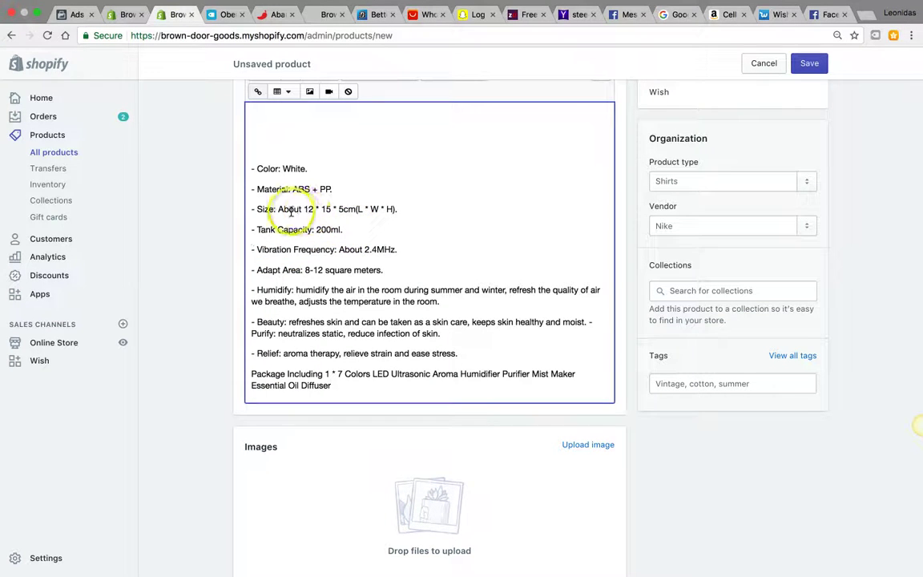
# Delete the material and color lines from the description and check the remaining text
pyautogui.click(338, 188)
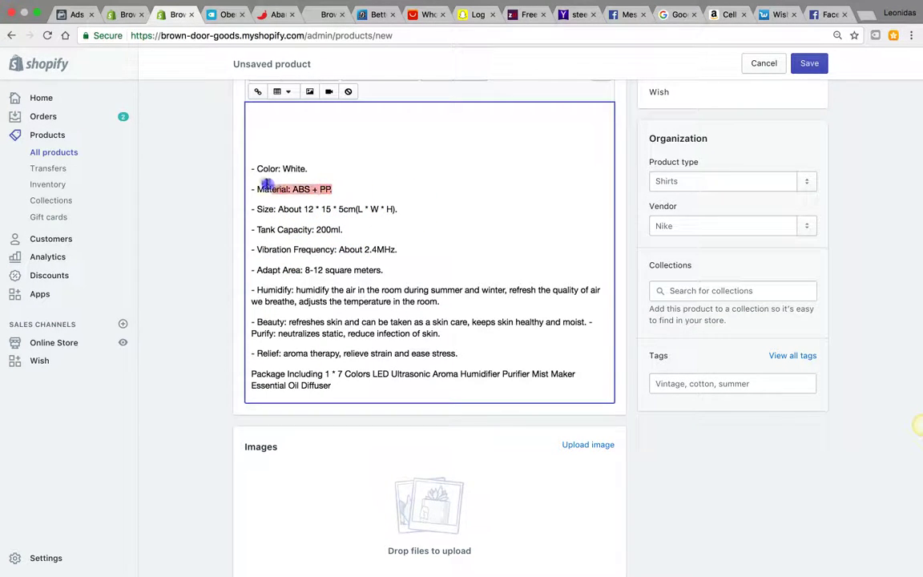
pyautogui.press('BackSpace')
pyautogui.scroll(6, 352, 177)
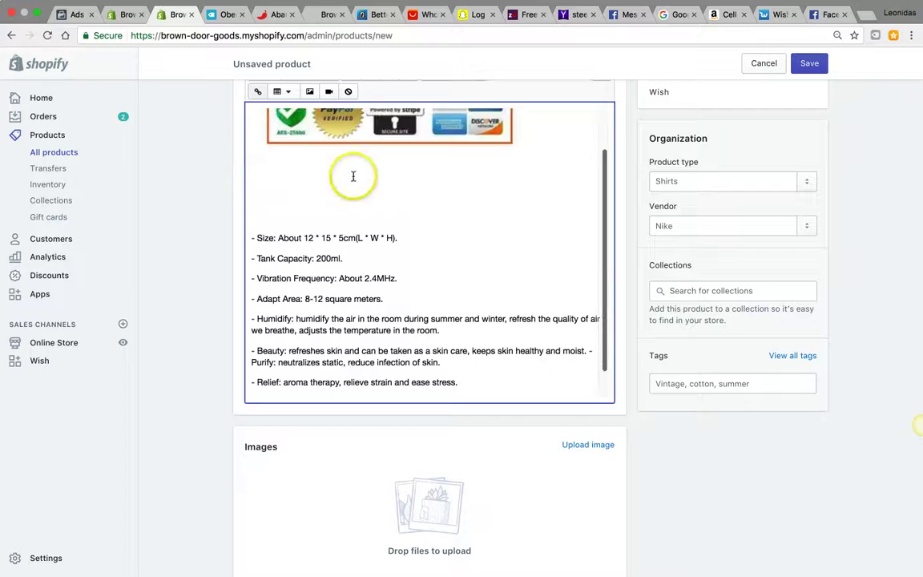
pyautogui.scroll(-5, 289, 385)
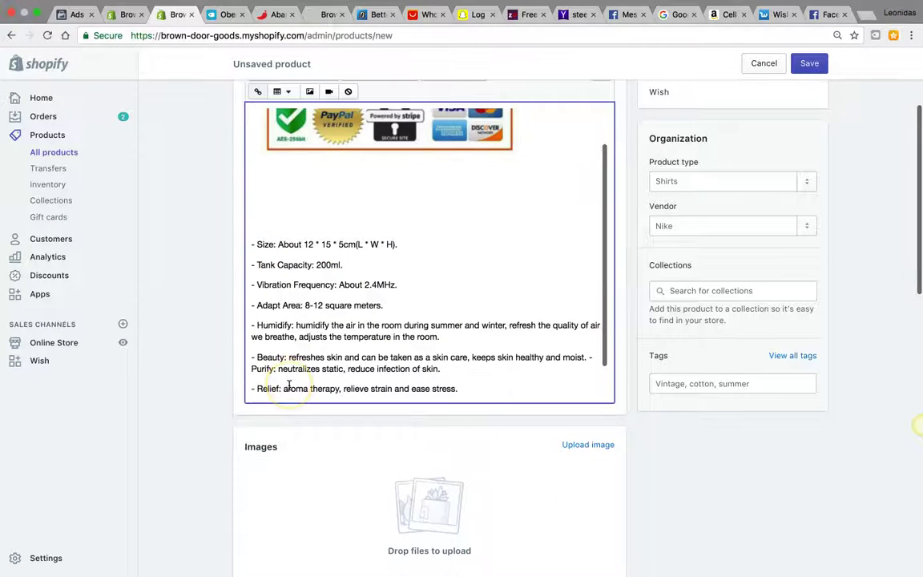
pyautogui.scroll(5, 319, 371)
pyautogui.scroll(-5, 319, 371)
# Upload all the images in the Diffuser folder, from blue diffuser.png through white diffuser.png, to the product
pyautogui.click(588, 180)
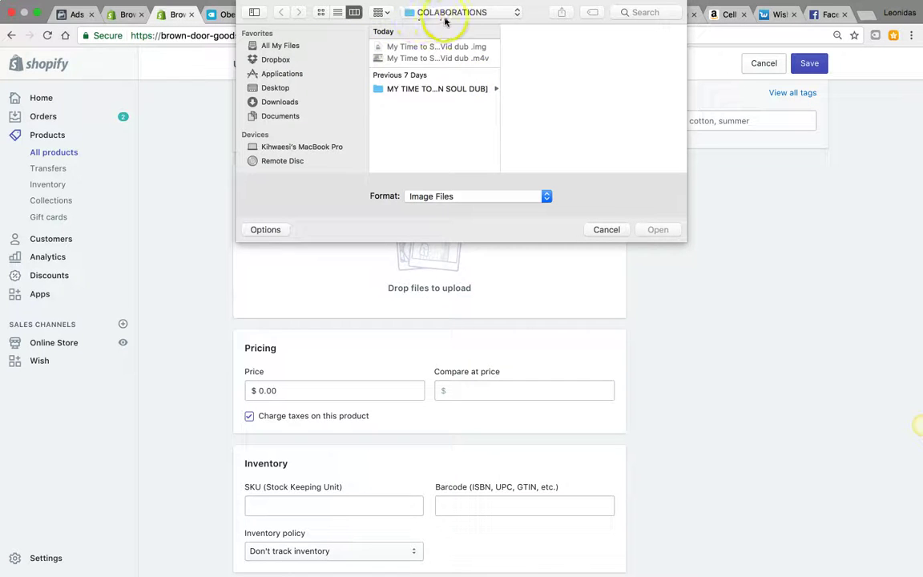
pyautogui.click(444, 20)
pyautogui.click(422, 82)
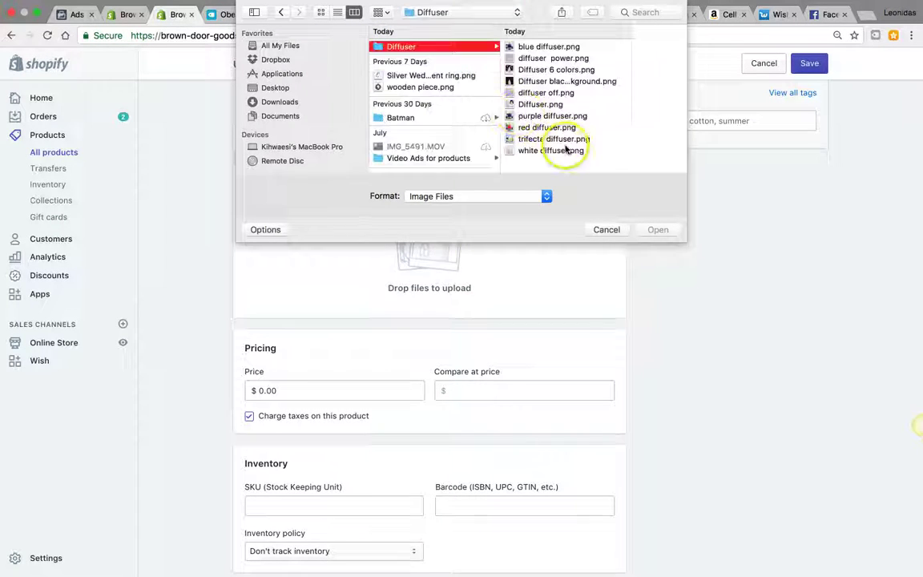
pyautogui.moveTo(573, 150); pyautogui.dragTo(570, 48)
pyautogui.press('Return')
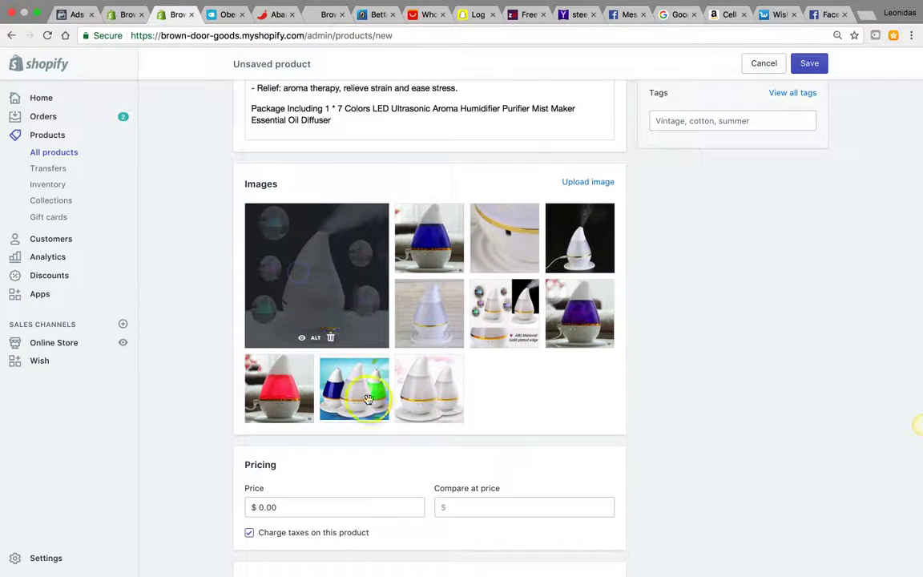
# Set the product's price to $49.99 and its compare-at price to $99.9
pyautogui.scroll(-5, 320, 392)
pyautogui.click(282, 310)
pyautogui.write('49')
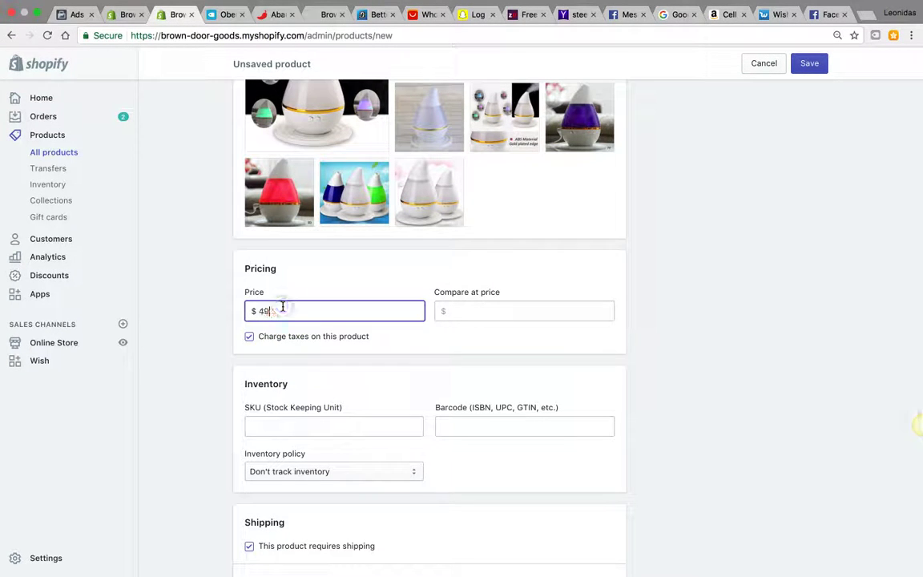
pyautogui.press('Tab')
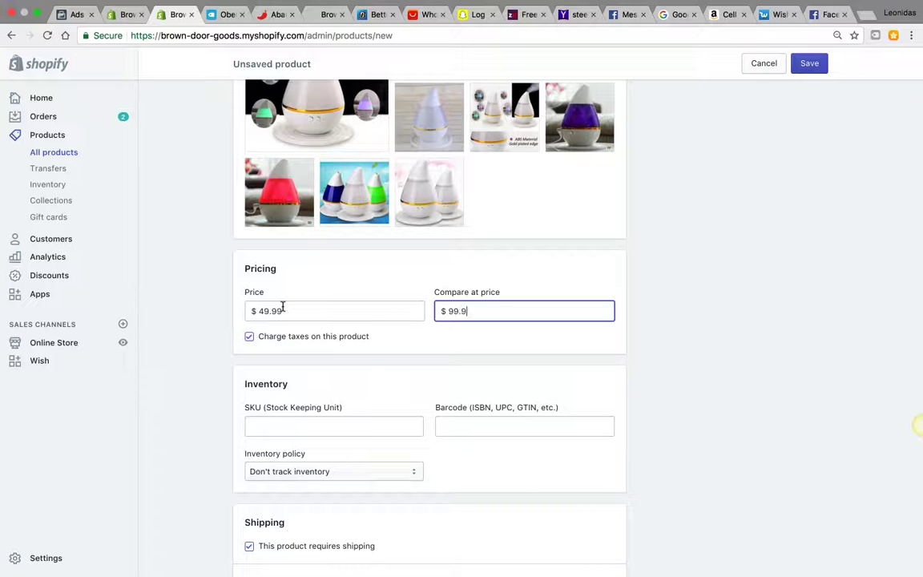
pyautogui.scroll(-2, 320, 400)
# Add the line "Get This Diffuser today 50% off for a limited time only!" below the safe checkout image in the description
pyautogui.scroll(10, 357, 401)
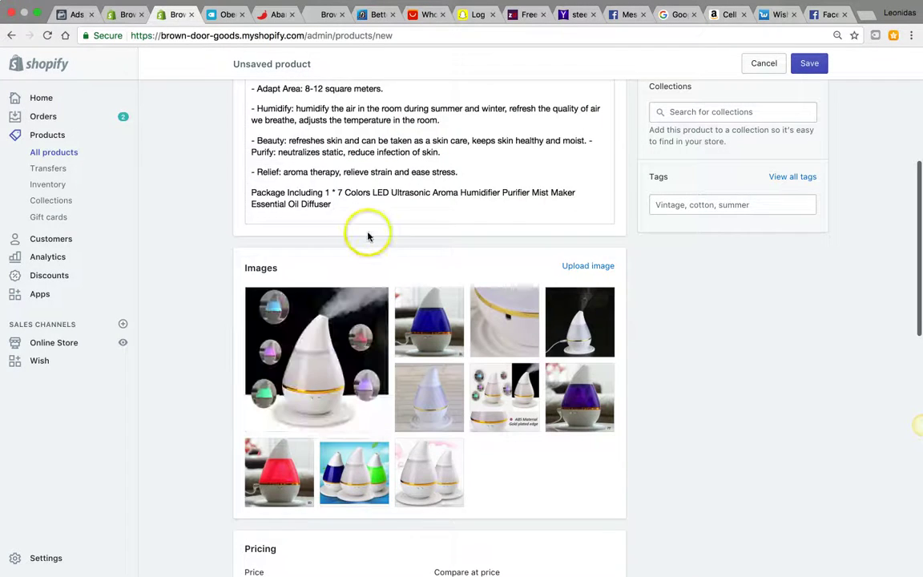
pyautogui.scroll(3, 335, 233)
pyautogui.click(319, 248)
pyautogui.write('G')
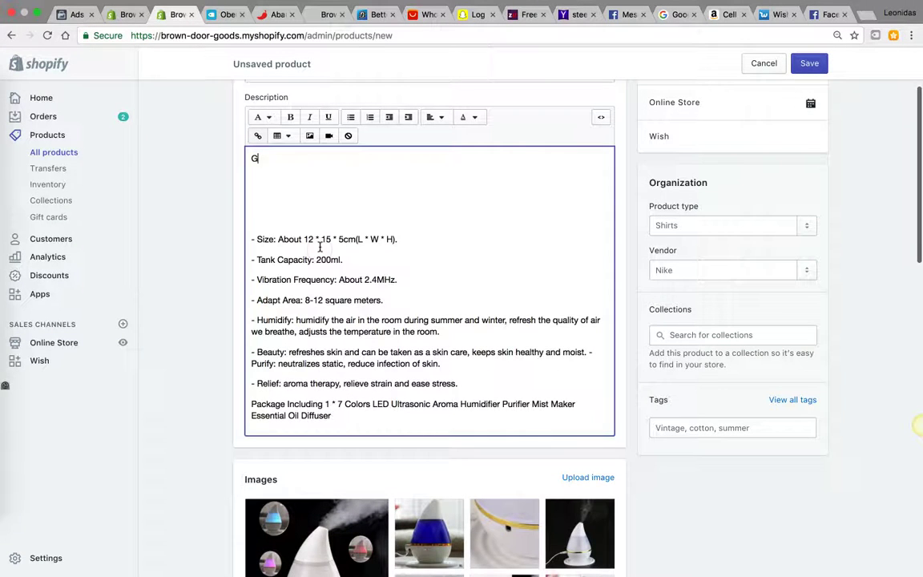
pyautogui.press('super+z')
pyautogui.press('Return')
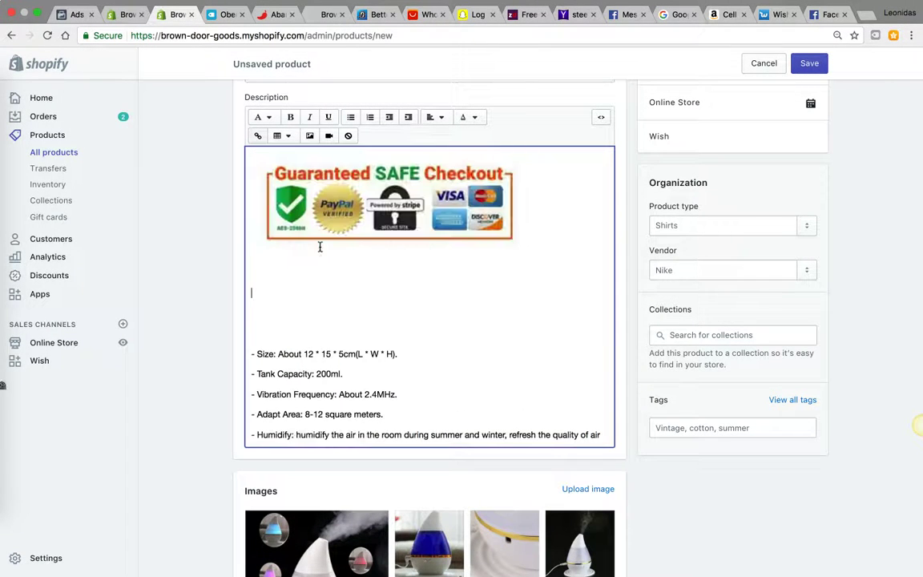
pyautogui.write('Get')
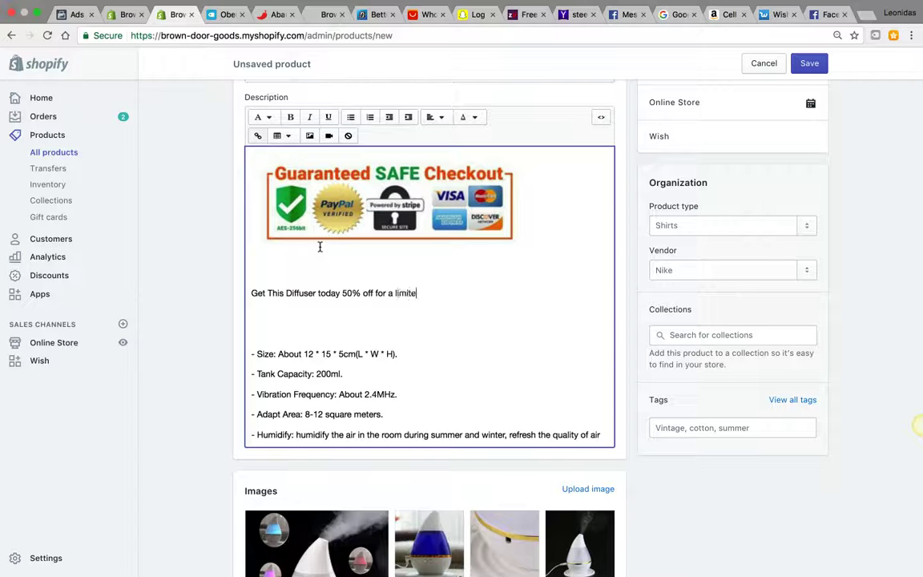
# Add the lines "Save big when you get yours shipped today!" and "Add To Card And get yours while there's still time!" below the offer
pyautogui.press('Return')
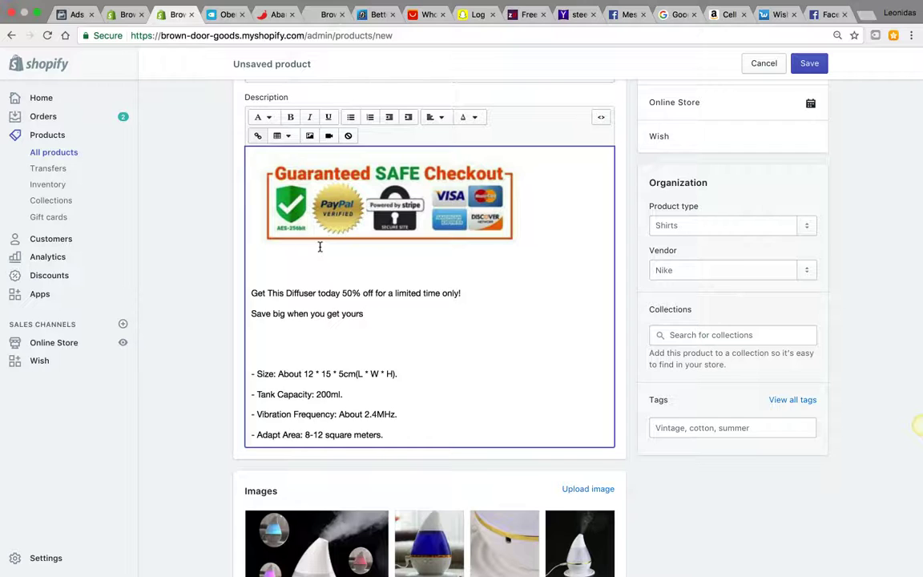
pyautogui.write('!')
pyautogui.press('Return')
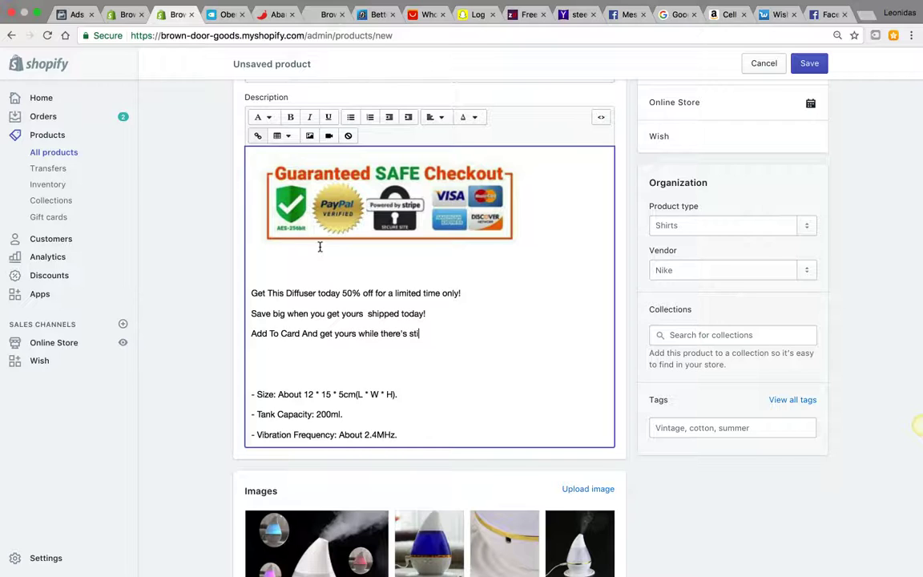
# Center the safe checkout image and the three promotional lines in the description
pyautogui.press('super+a')
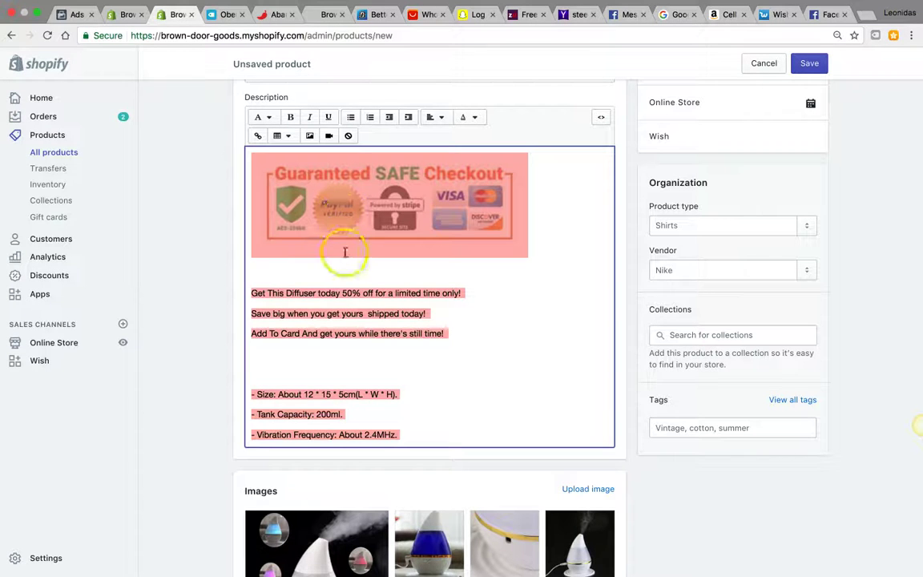
pyautogui.moveTo(422, 330); pyautogui.dragTo(241, 184)
pyautogui.click(435, 118)
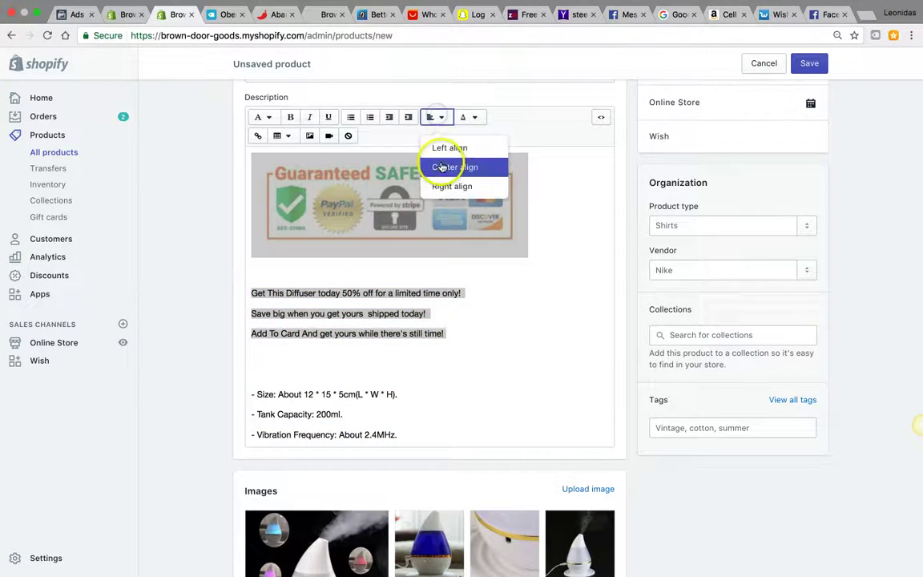
pyautogui.click(454, 168)
# Add the centered line "FREE Shipping Available if you purchase in the next 5 mins" below the promotional lines
pyautogui.click(396, 319)
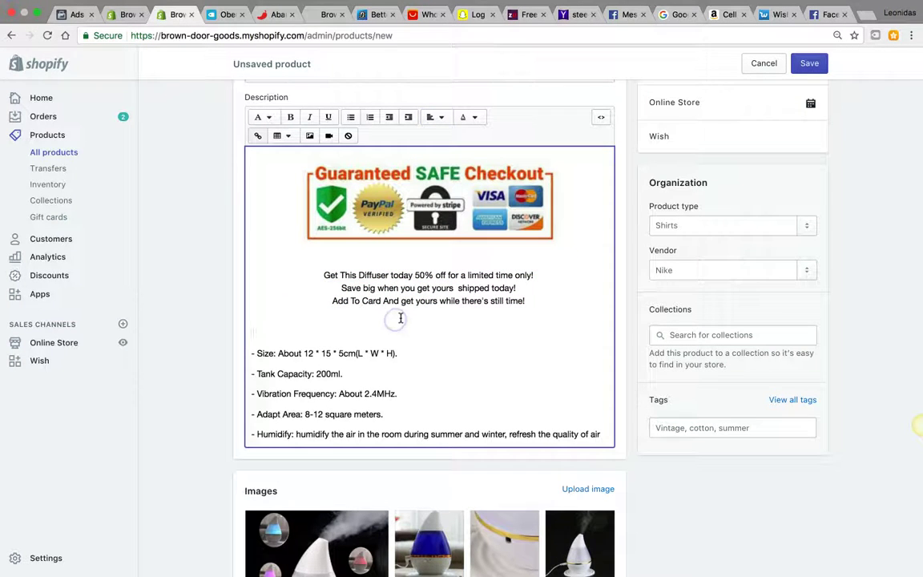
pyautogui.hotkey('shift', 'Up')
pyautogui.hotkey('shift', 'Up')
pyautogui.hotkey('shift', 'Down')
pyautogui.hotkey('shift', 'Down')
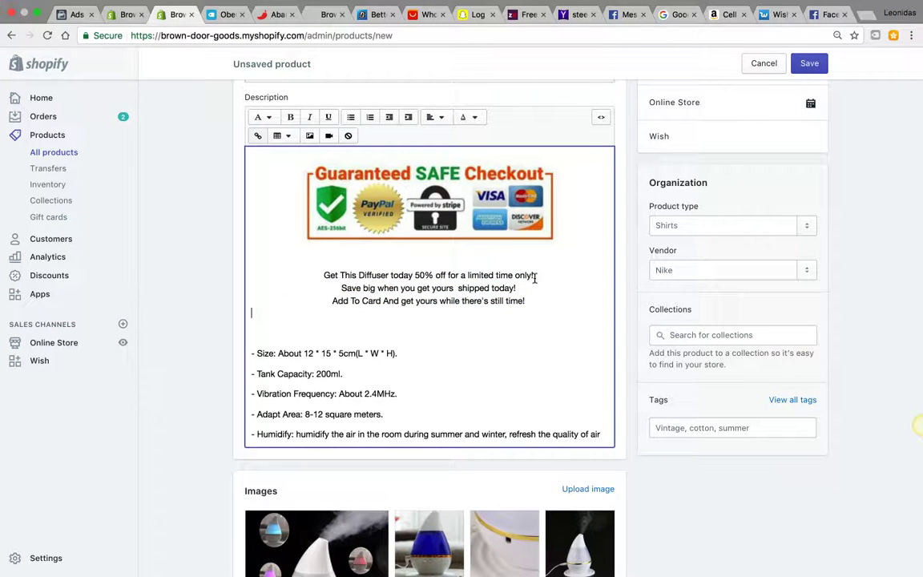
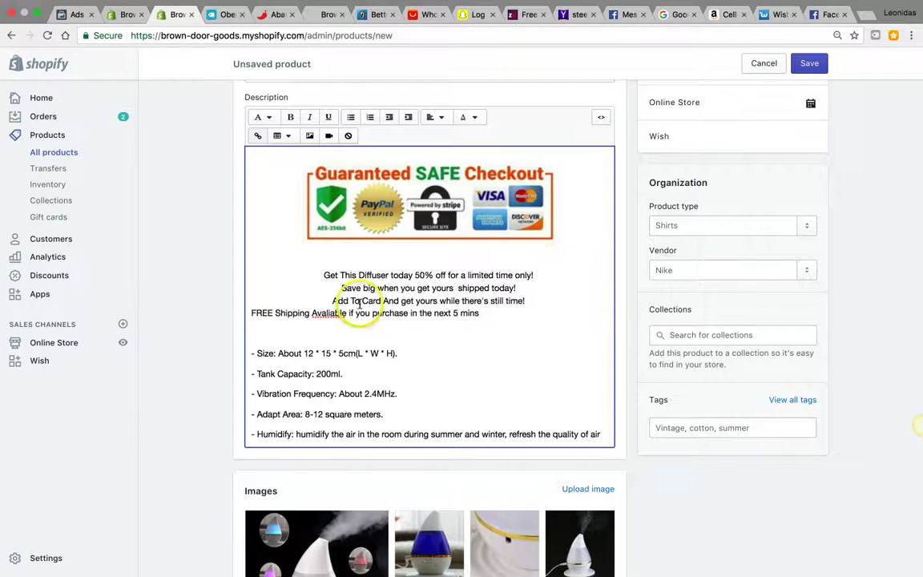
pyautogui.rightClick(341, 312)
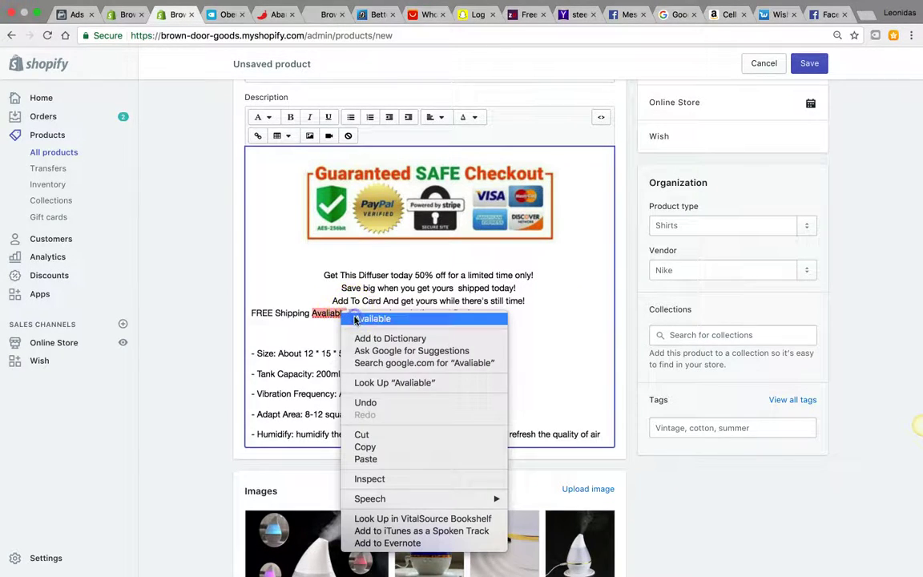
pyautogui.click(250, 313)
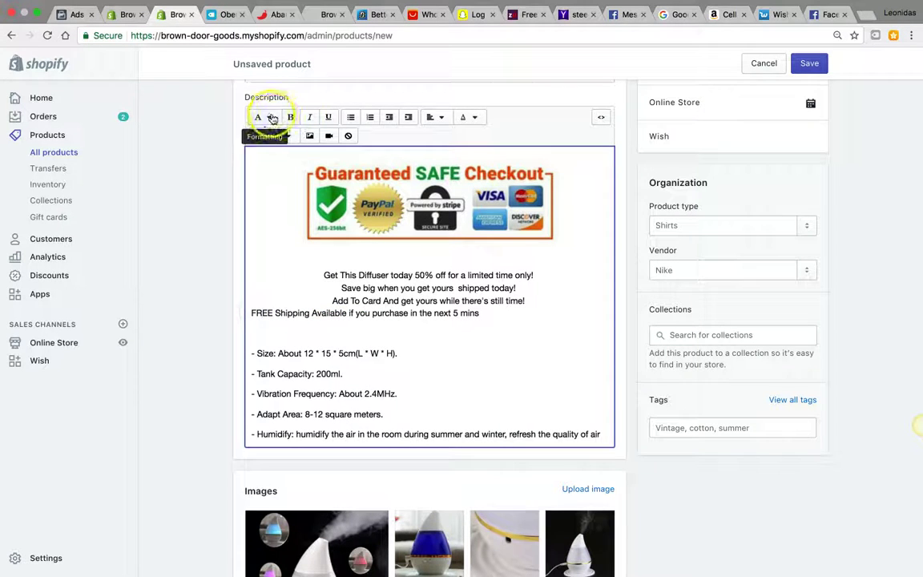
pyautogui.click(439, 117)
pyautogui.click(441, 167)
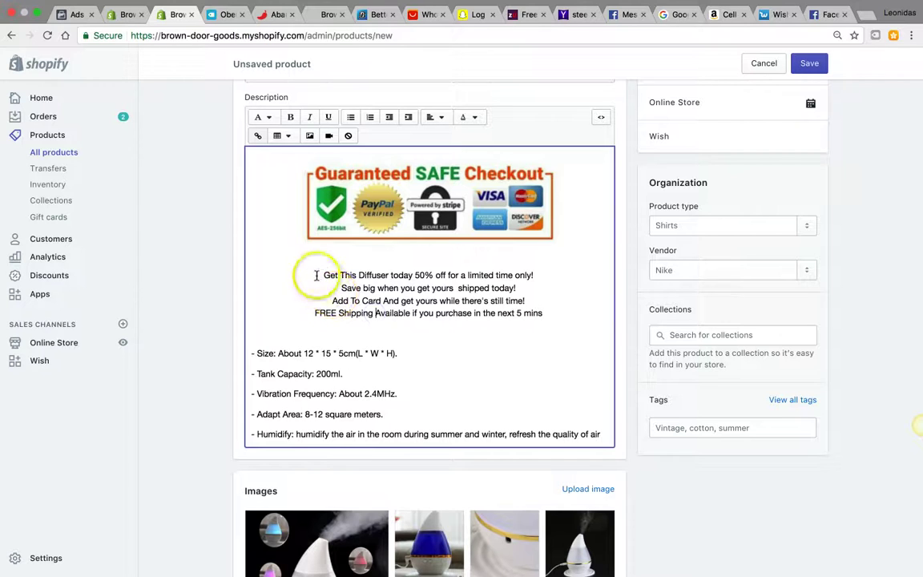
# Try formatting the "Get This Diffuser today" line as Heading 5
pyautogui.tripleClick(483, 275)
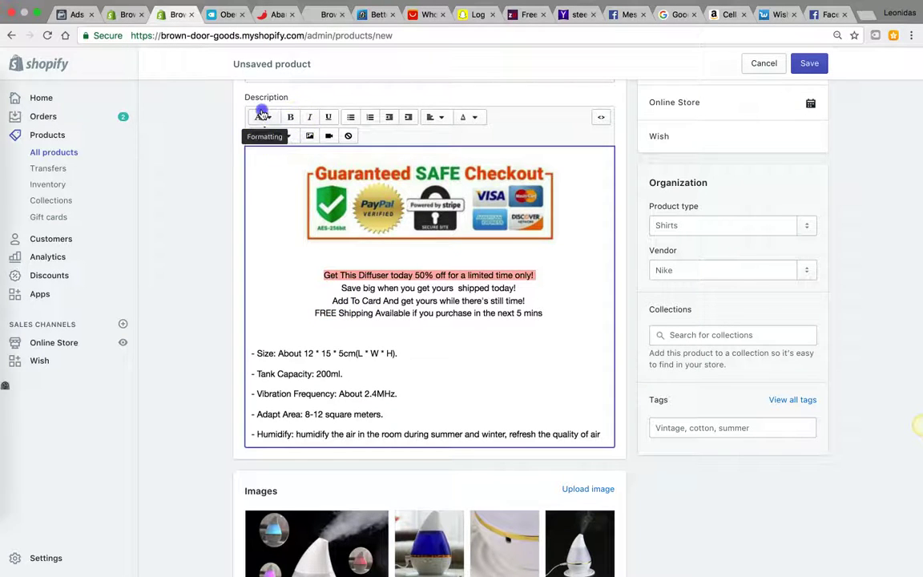
pyautogui.click(263, 117)
pyautogui.click(280, 244)
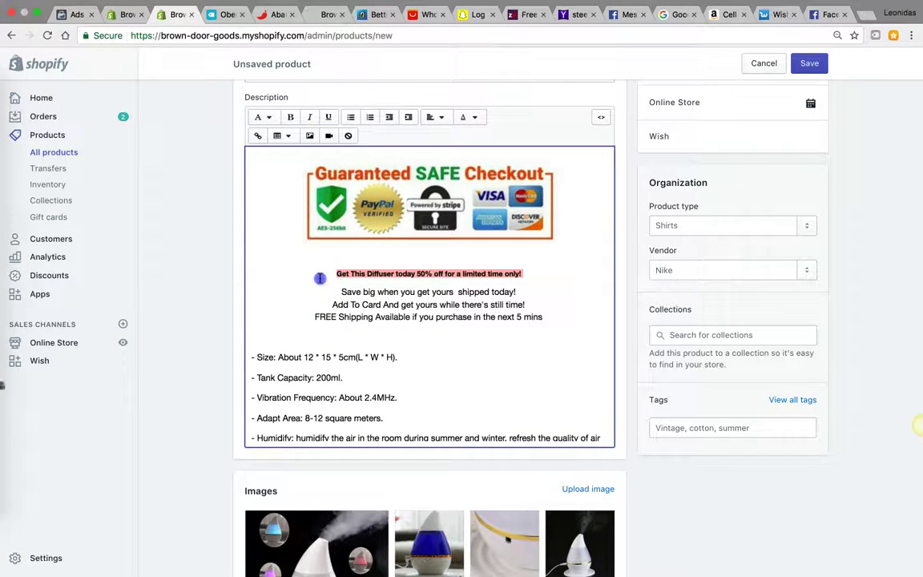
# Format the "Get This Diffuser today" line as Heading 3
pyautogui.click(320, 278)
pyautogui.tripleClick(551, 269)
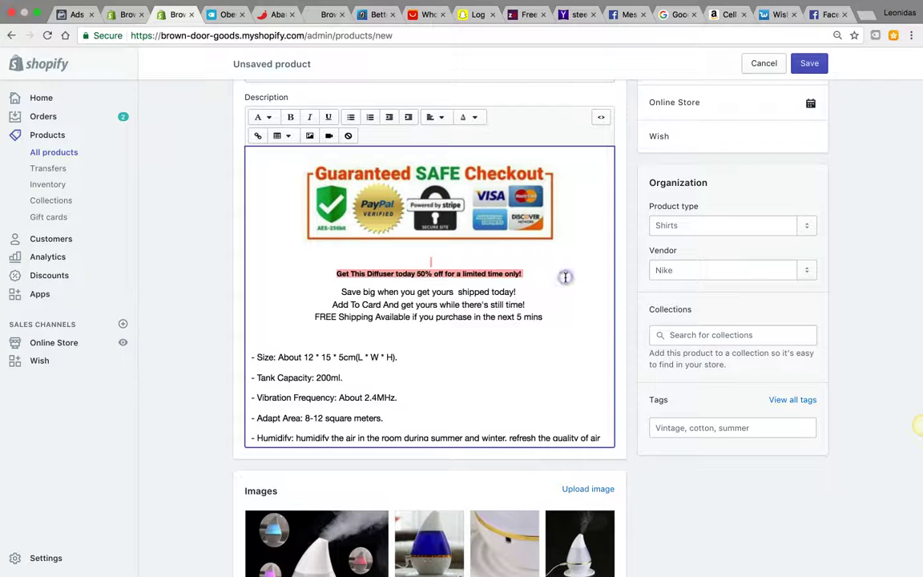
pyautogui.click(262, 117)
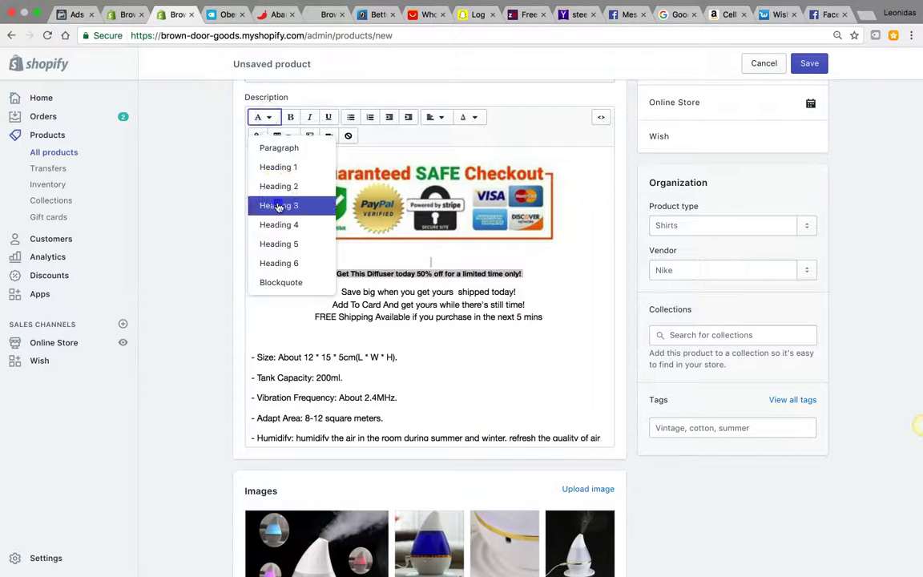
pyautogui.click(282, 206)
# Format the "Save big" and "Add To Card" lines as Heading 2
pyautogui.moveTo(299, 287); pyautogui.dragTo(534, 323)
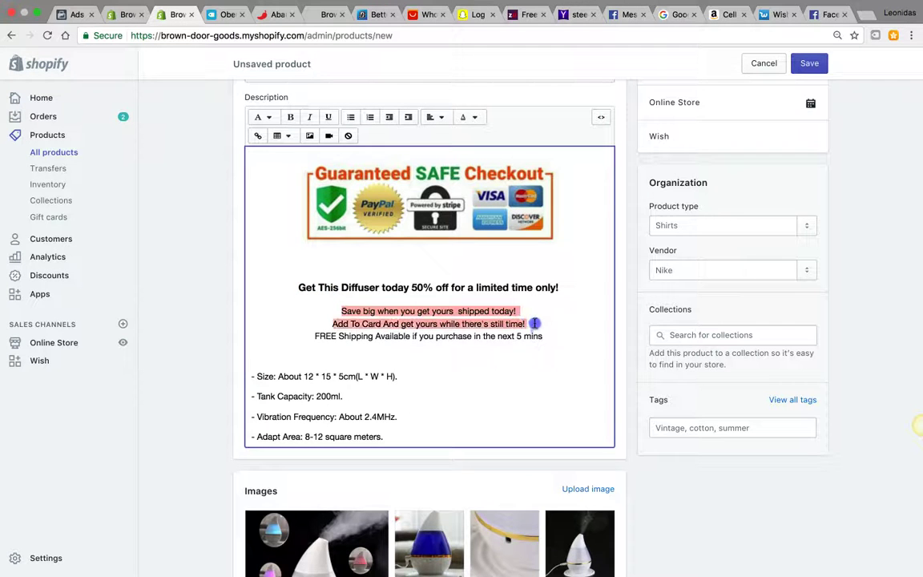
pyautogui.click(261, 117)
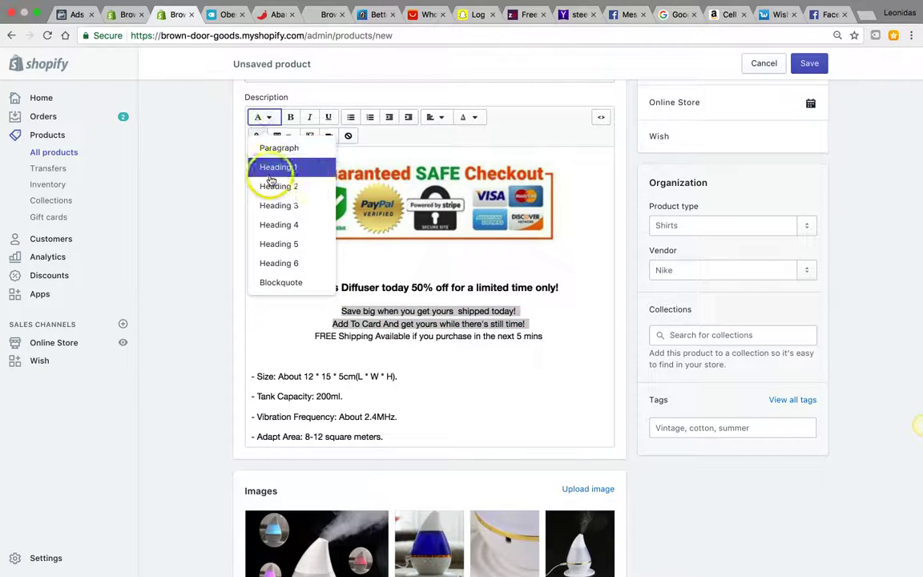
pyautogui.click(274, 192)
# Format the free shipping line as Heading 1 and give it a yellow background
pyautogui.moveTo(313, 370); pyautogui.dragTo(565, 375)
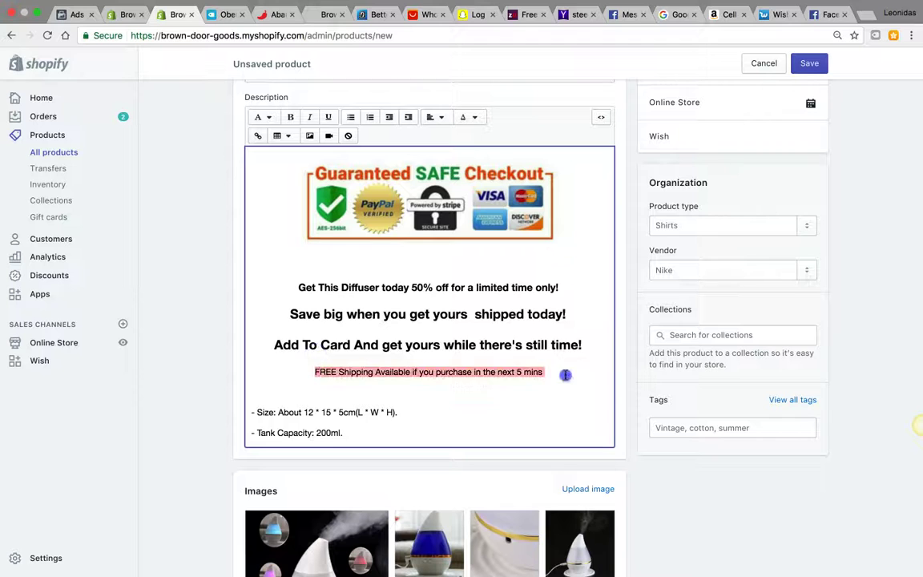
pyautogui.click(262, 117)
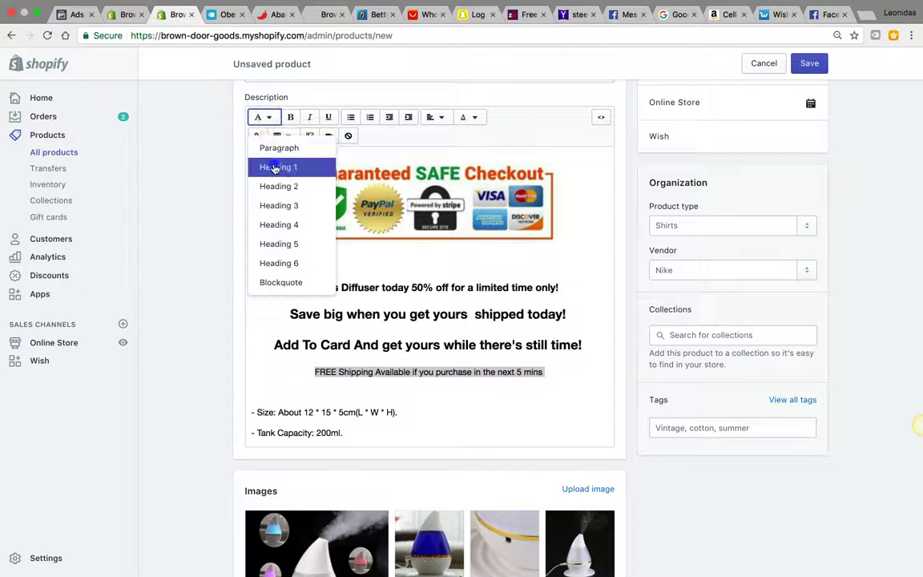
pyautogui.click(272, 165)
pyautogui.click(472, 117)
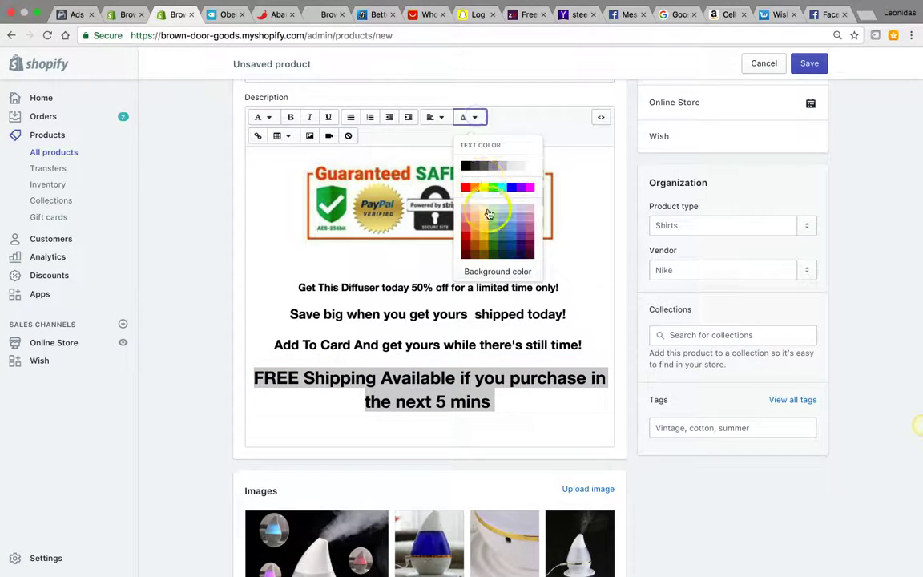
pyautogui.click(481, 272)
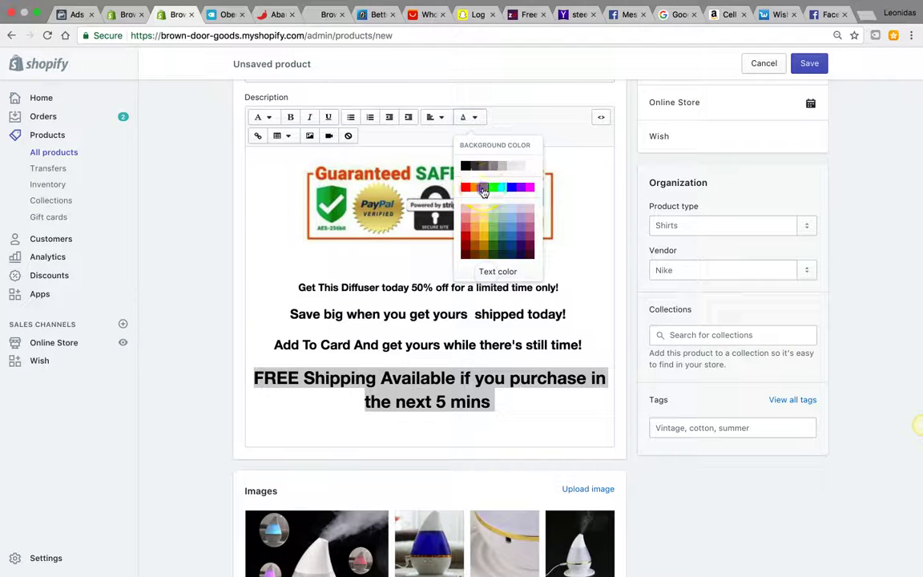
pyautogui.click(483, 191)
pyautogui.click(568, 216)
# Save the new Multi Color Diffuser product
pyautogui.click(809, 63)
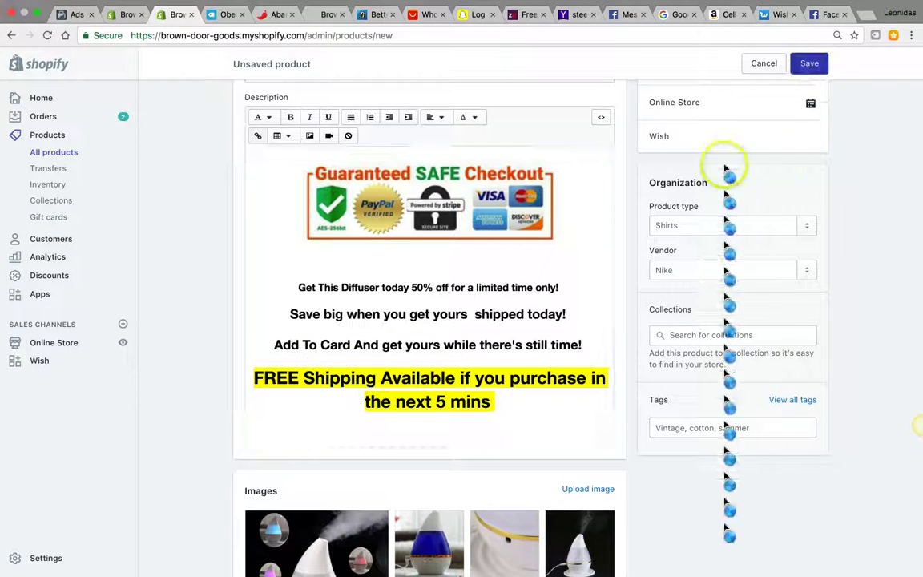
pyautogui.scroll(-10, 721, 176)
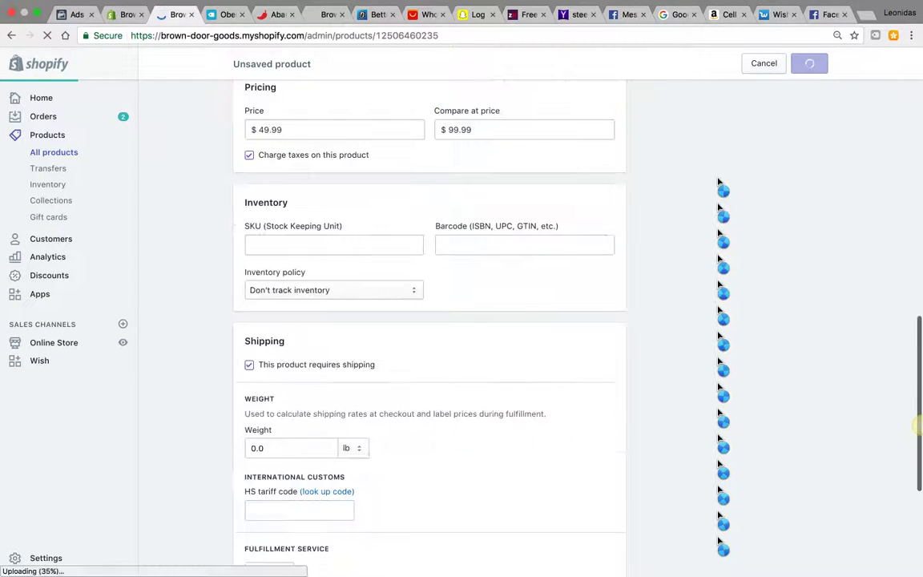
pyautogui.scroll(10, 719, 320)
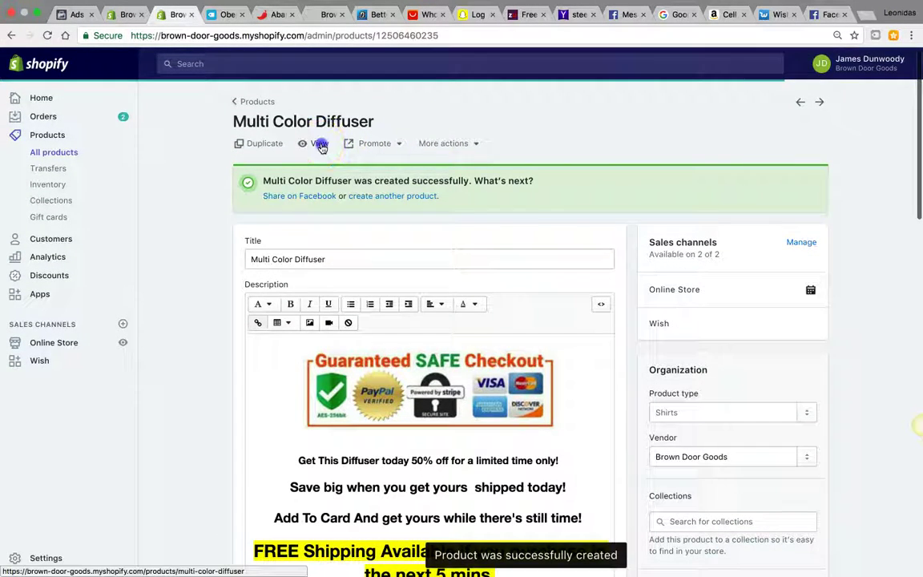
# View the Multi Color Diffuser's page in the online store and look over its price and description
pyautogui.click(320, 144)
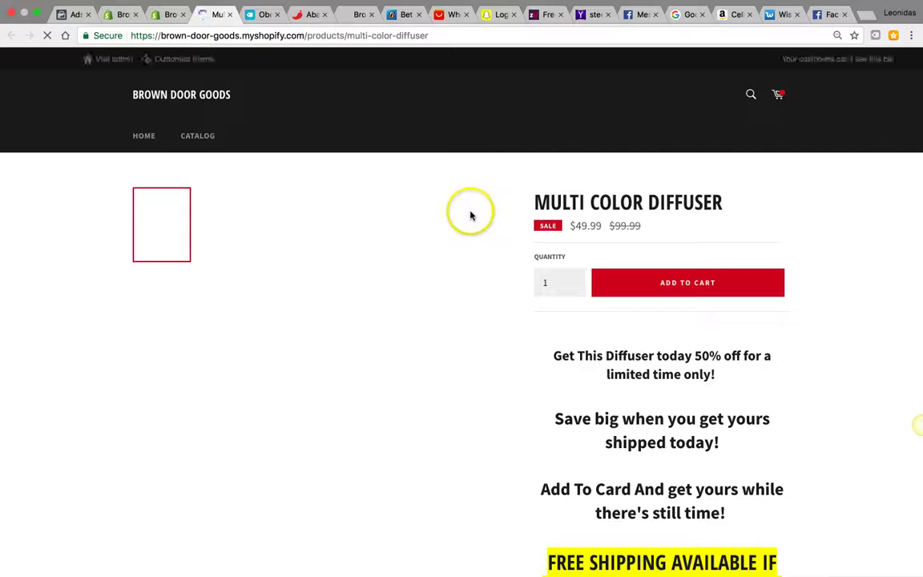
pyautogui.scroll(-5, 635, 361)
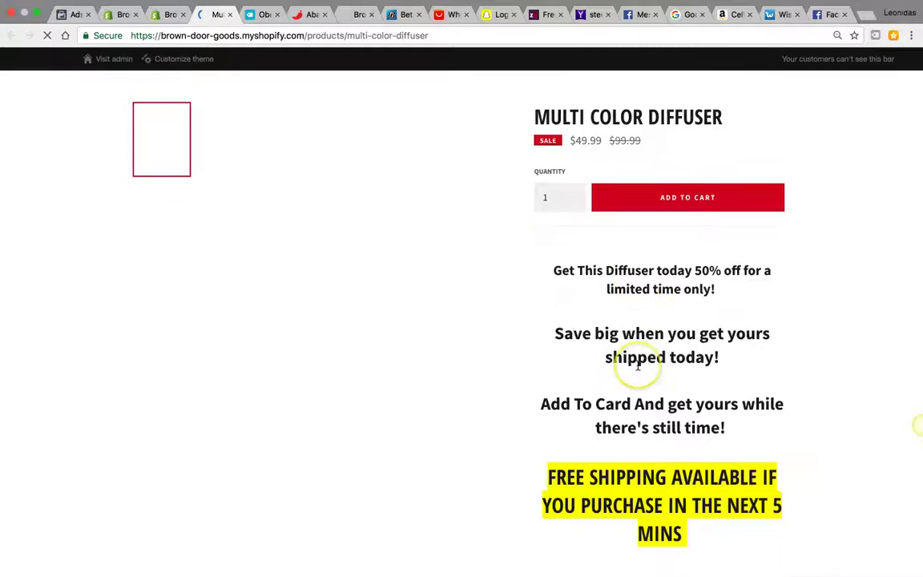
pyautogui.scroll(-5, 637, 365)
pyautogui.scroll(10, 636, 365)
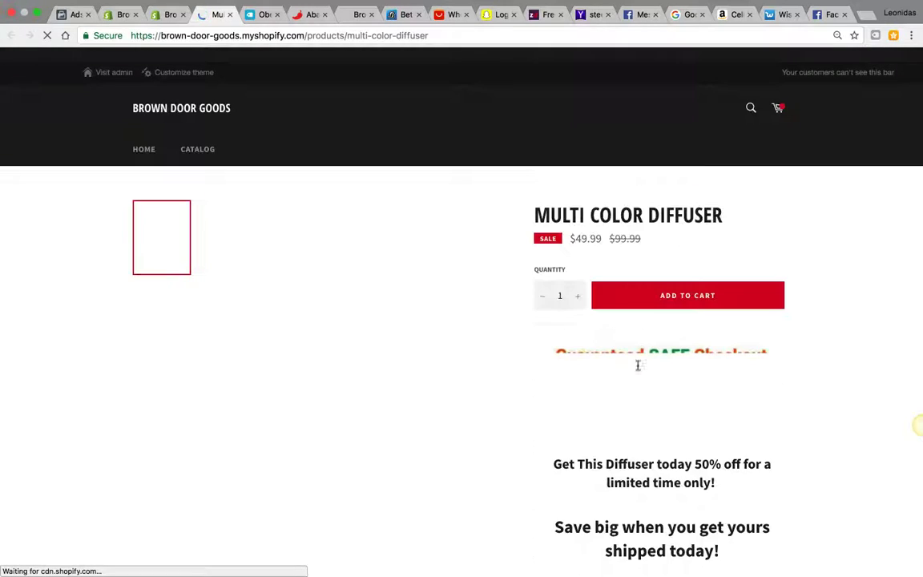
# Return to the product's admin page and open Manage Countdown Timer for it, leaving the page without saving
pyautogui.click(168, 15)
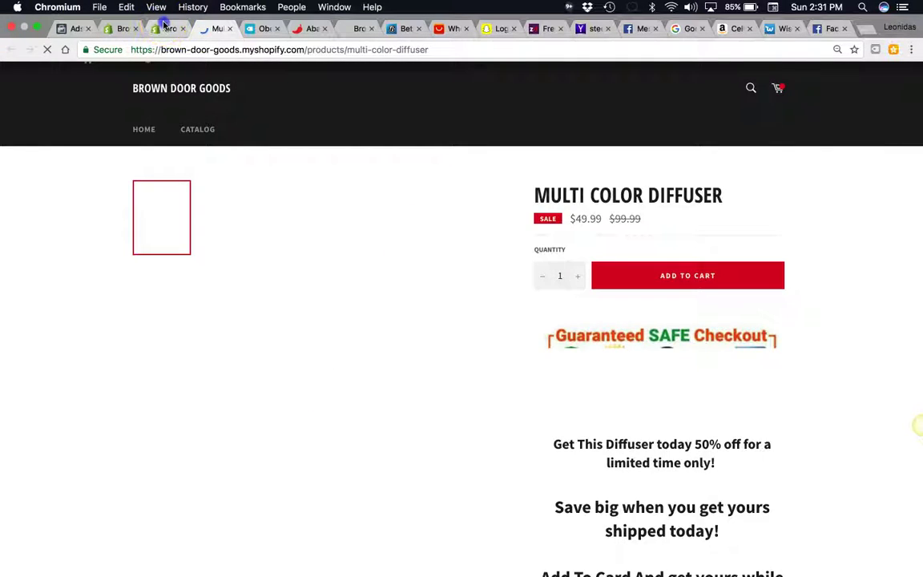
pyautogui.click(461, 143)
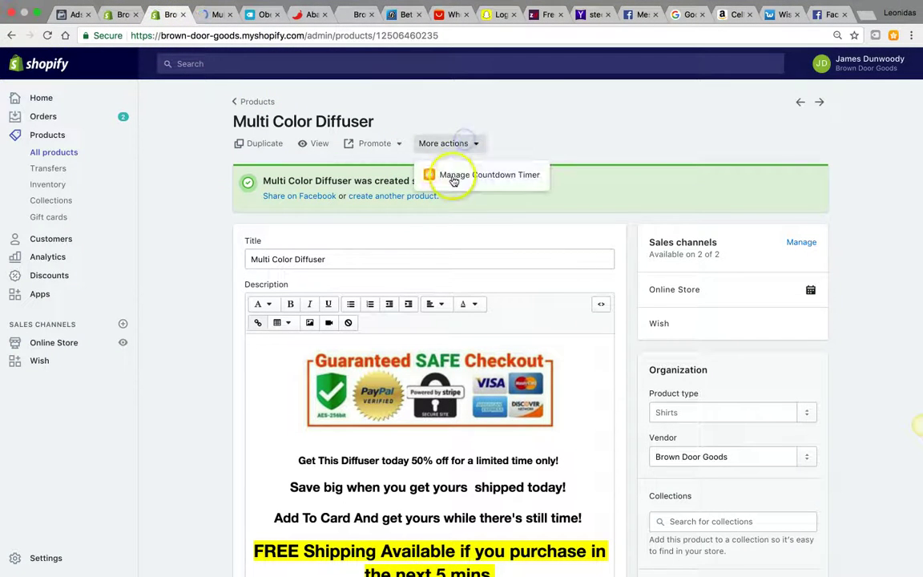
pyautogui.click(467, 175)
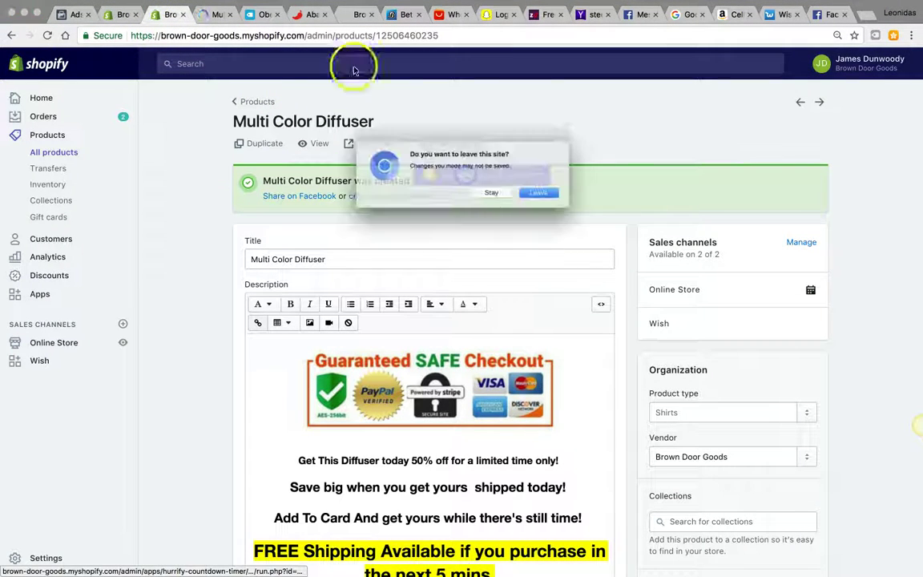
pyautogui.click(554, 200)
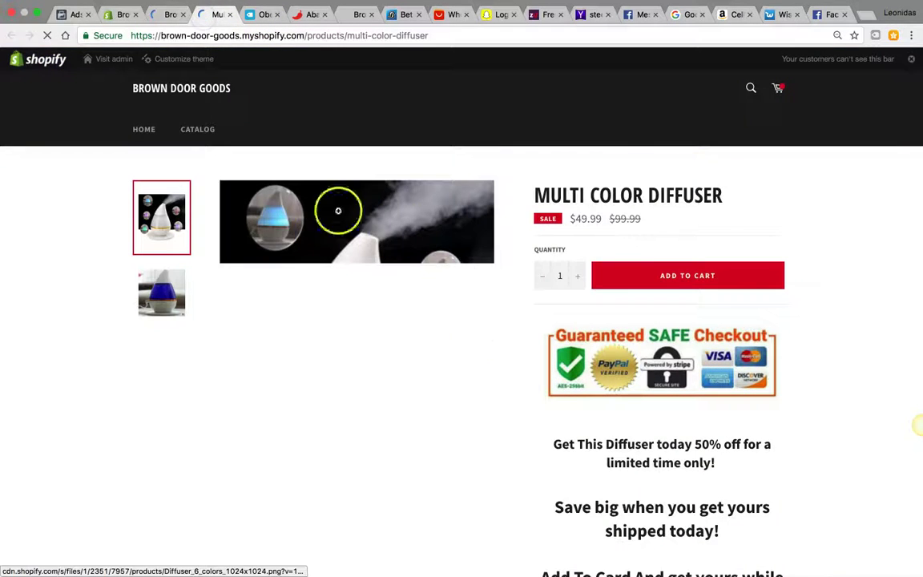
# Look over the Multi Color Diffuser's store page, including its photos, sale price and promotional description
pyautogui.scroll(-2, 579, 397)
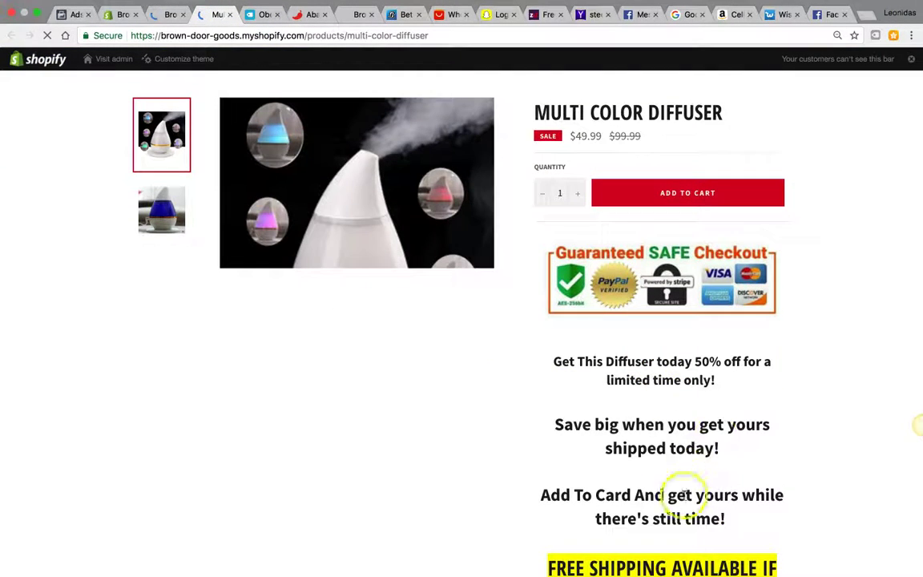
pyautogui.scroll(2, 508, 263)
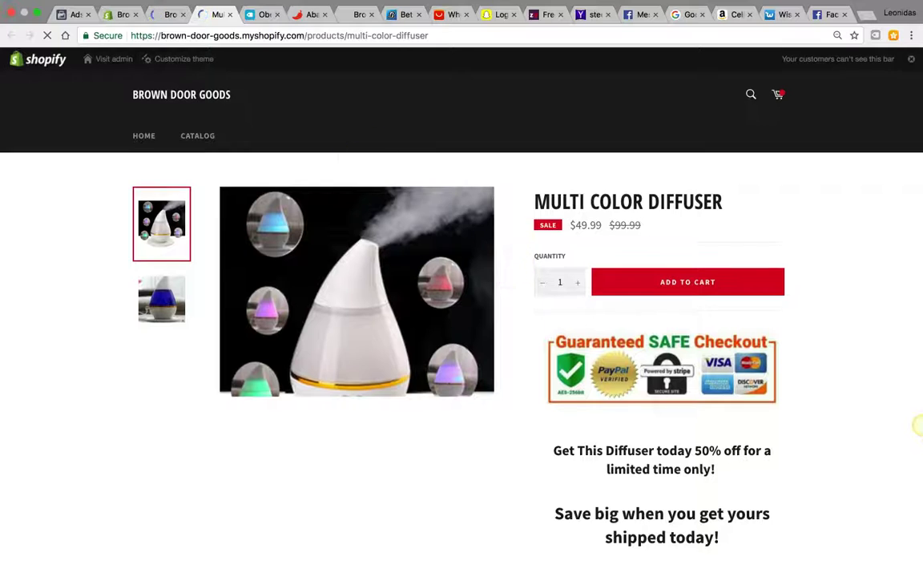
pyautogui.click(165, 16)
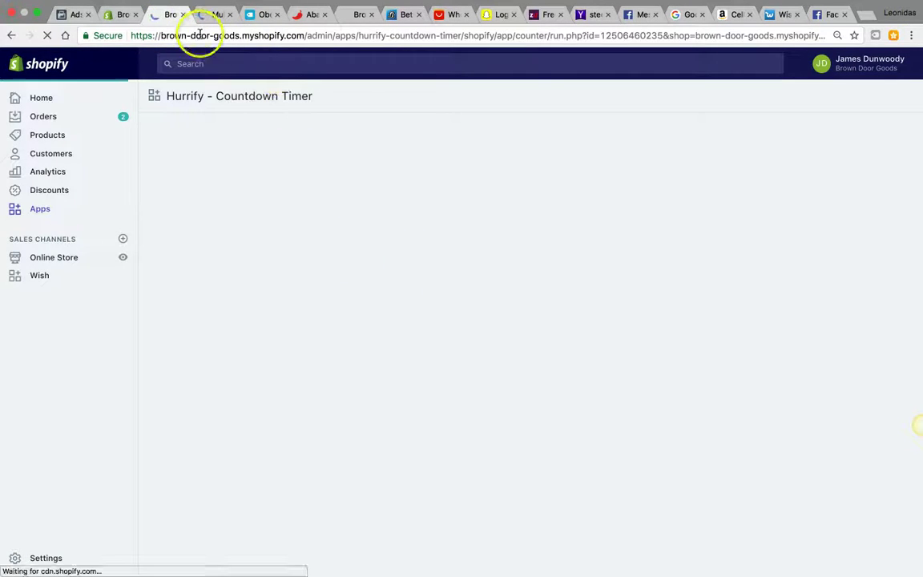
pyautogui.click(202, 21)
pyautogui.scroll(-4, 680, 440)
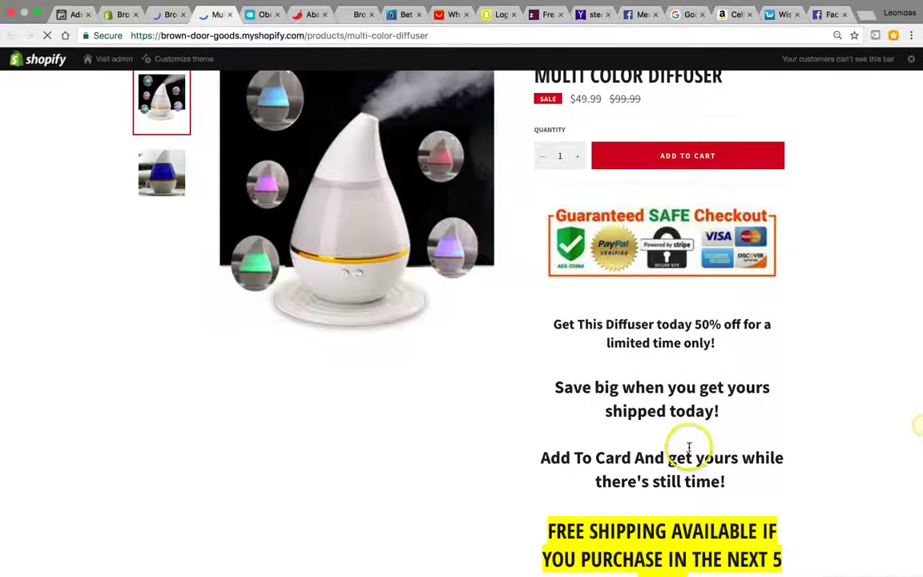
pyautogui.scroll(-3, 688, 445)
pyautogui.scroll(10, 689, 445)
pyautogui.click(165, 16)
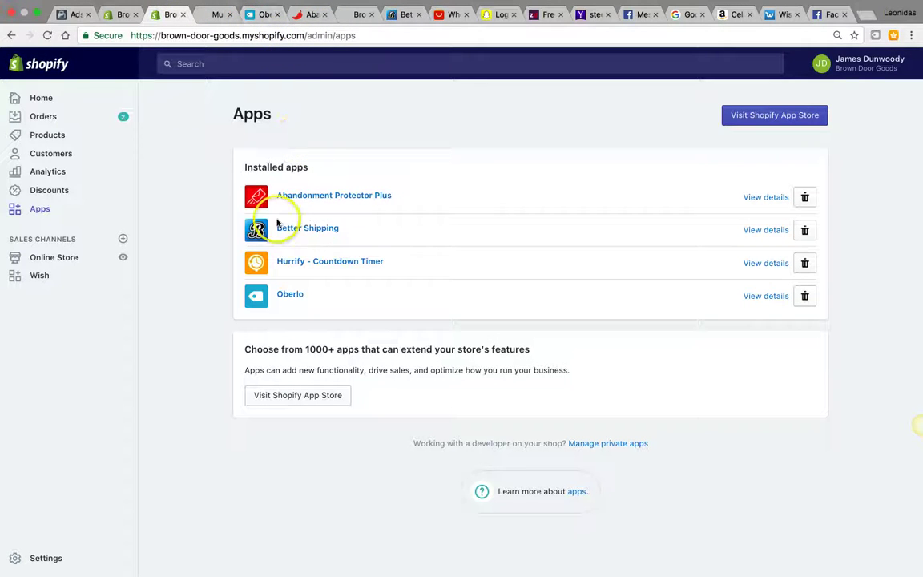
pyautogui.click(211, 14)
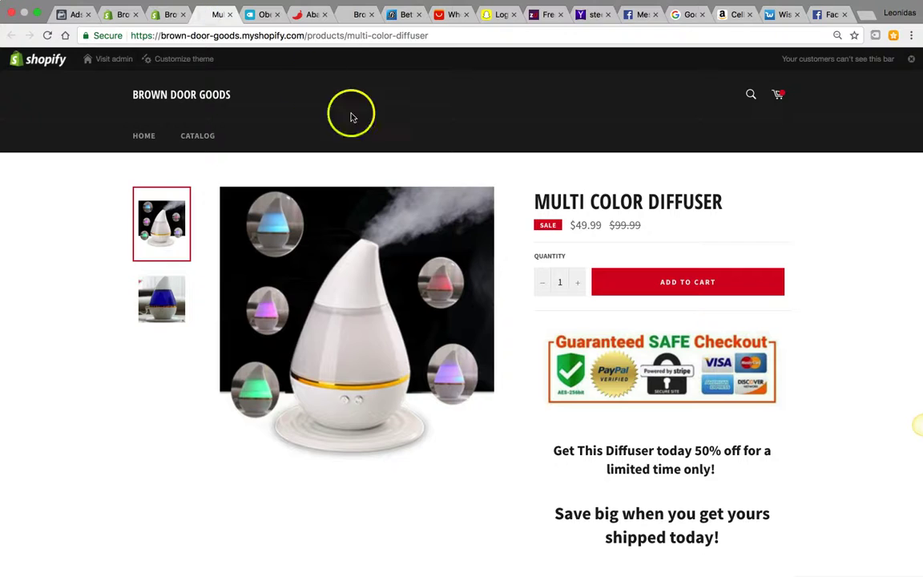
# Return to the store admin and open the Multi Color Diffuser from the product list
pyautogui.click(164, 15)
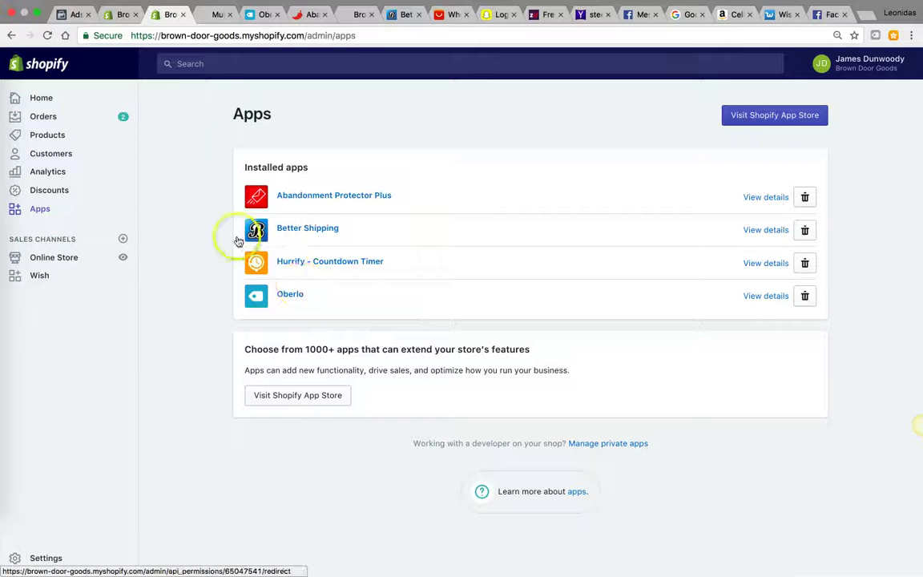
pyautogui.click(71, 135)
pyautogui.click(120, 14)
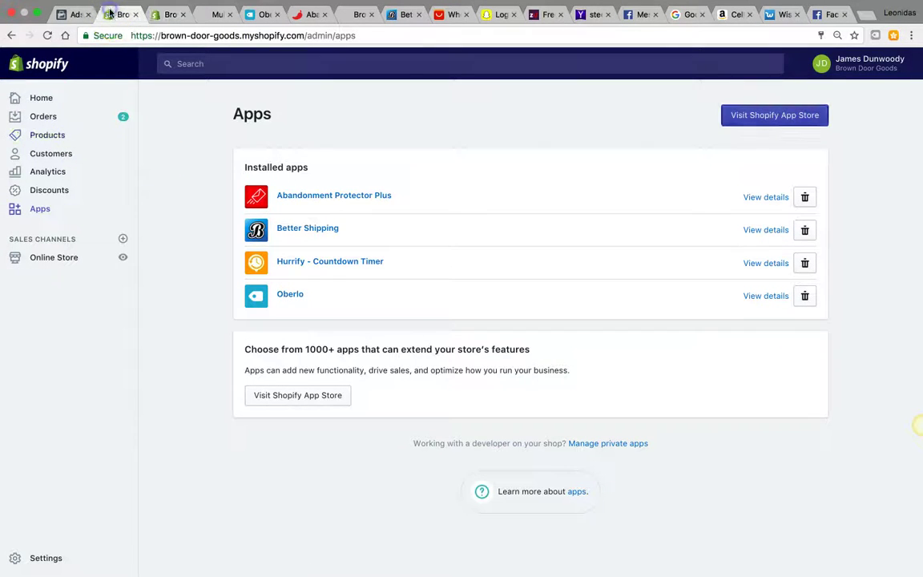
pyautogui.click(218, 14)
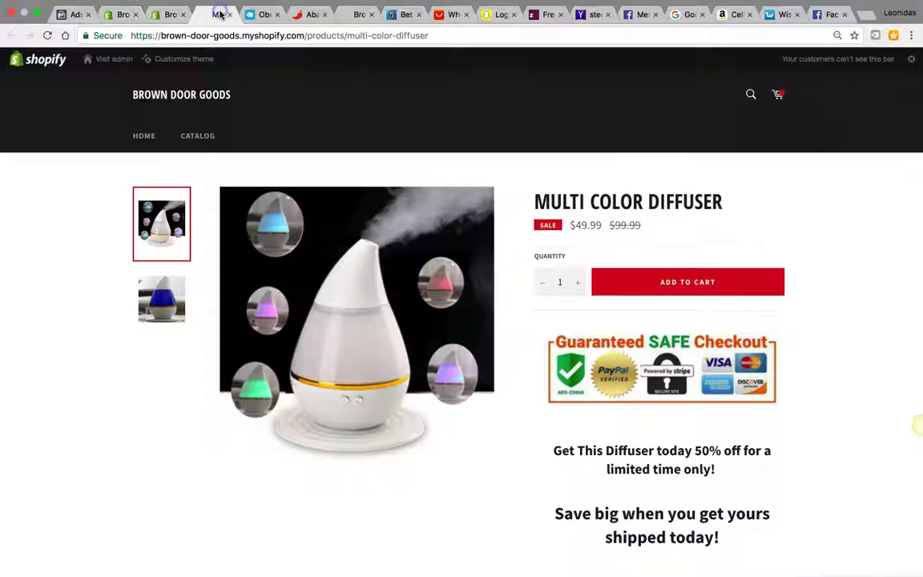
pyautogui.click(161, 16)
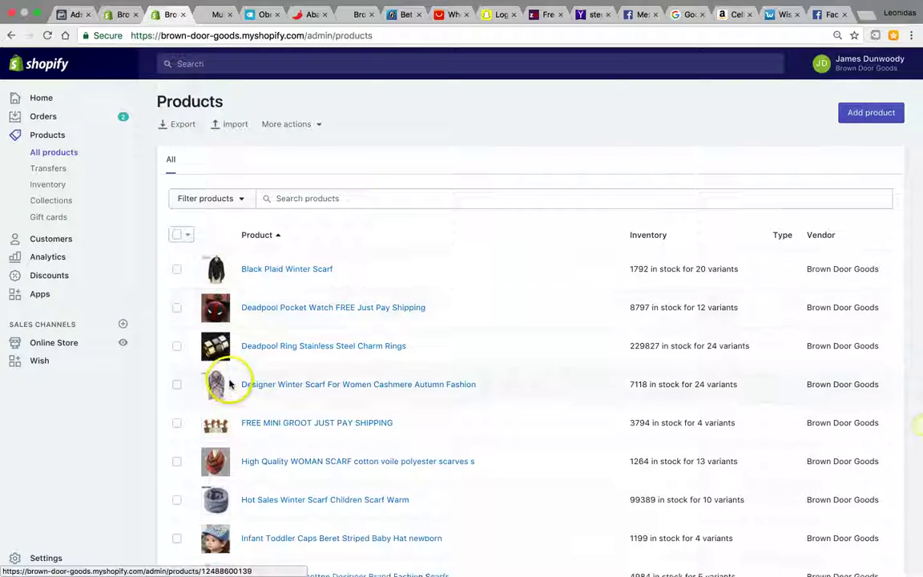
pyautogui.scroll(-10, 227, 381)
pyautogui.scroll(2, 241, 320)
pyautogui.click(274, 235)
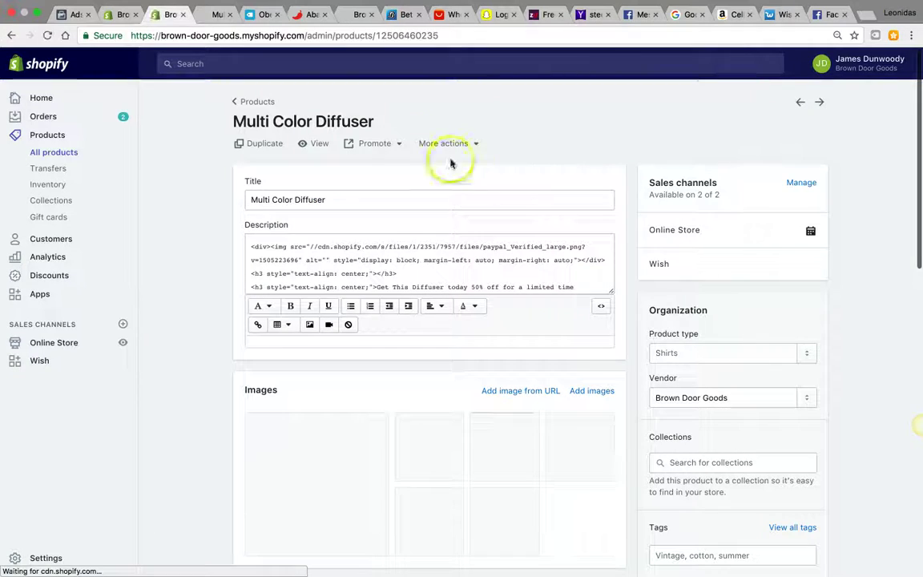
# Open Manage Countdown Timer for the product and approve the Hurrify monthly charge
pyautogui.click(449, 142)
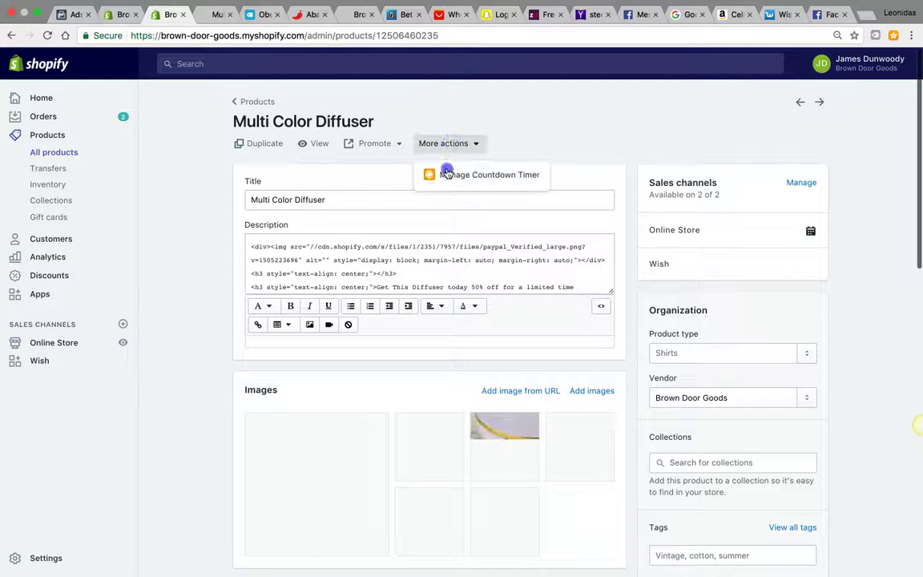
pyautogui.click(448, 170)
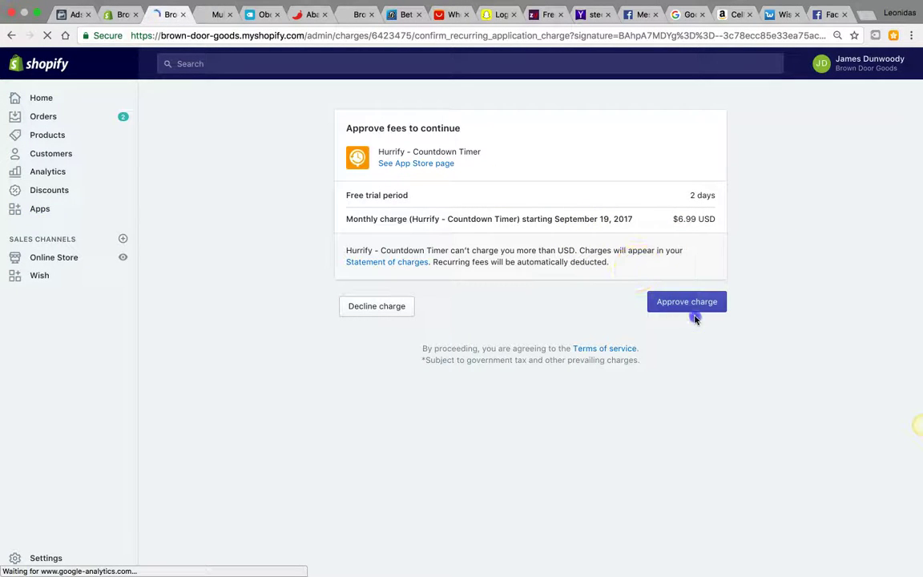
pyautogui.click(688, 303)
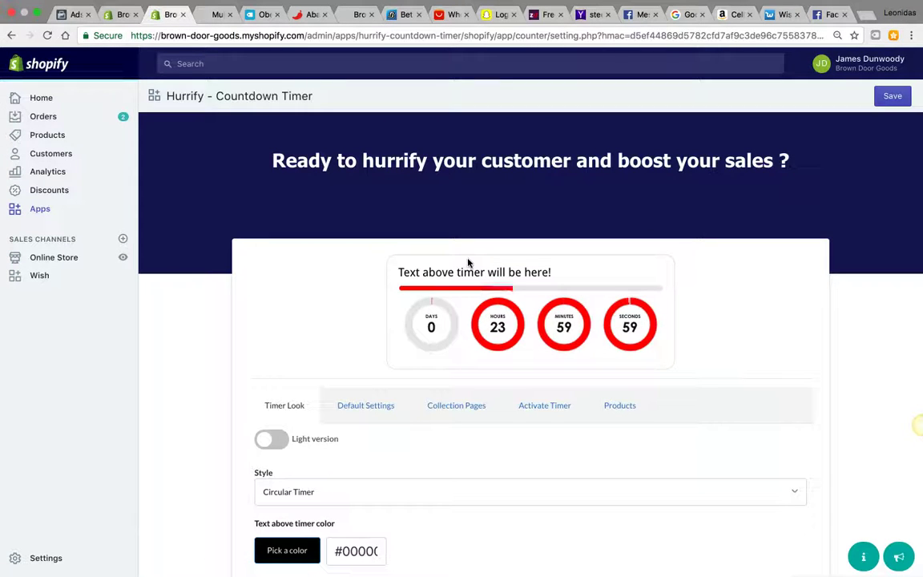
# Set the timer style to Flip Timer and enable the bottom text "Sale Ends Once The Timer Hits Zero!"
pyautogui.click(347, 488)
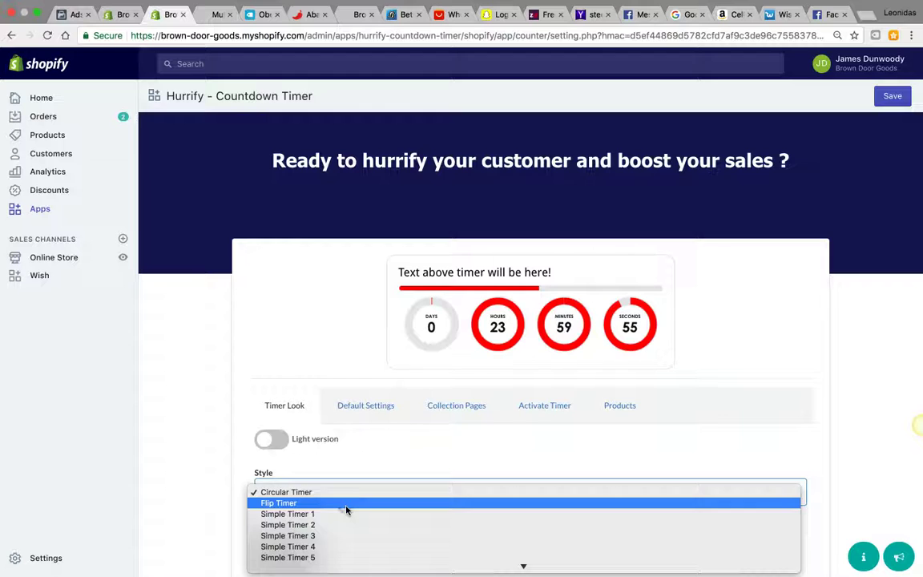
pyautogui.click(346, 505)
pyautogui.scroll(-3, 278, 344)
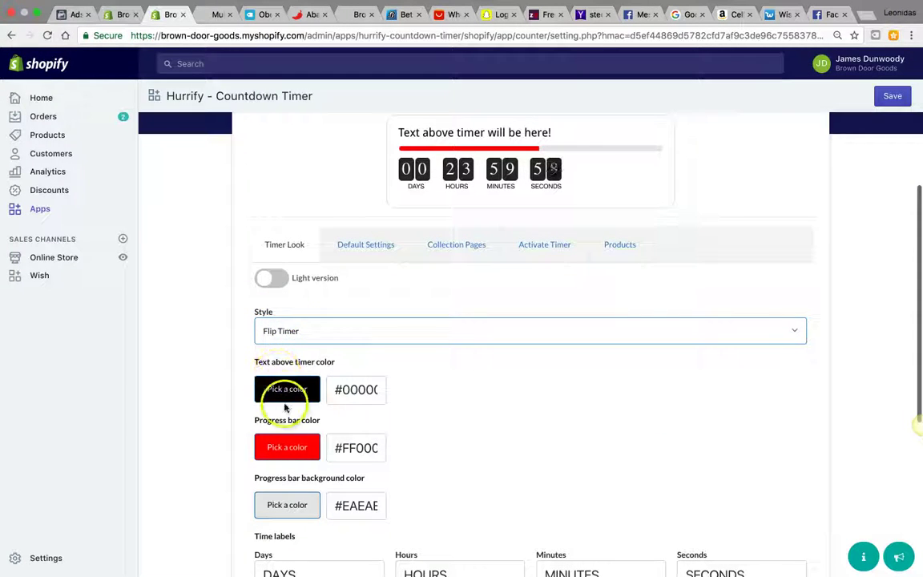
pyautogui.scroll(-5, 313, 369)
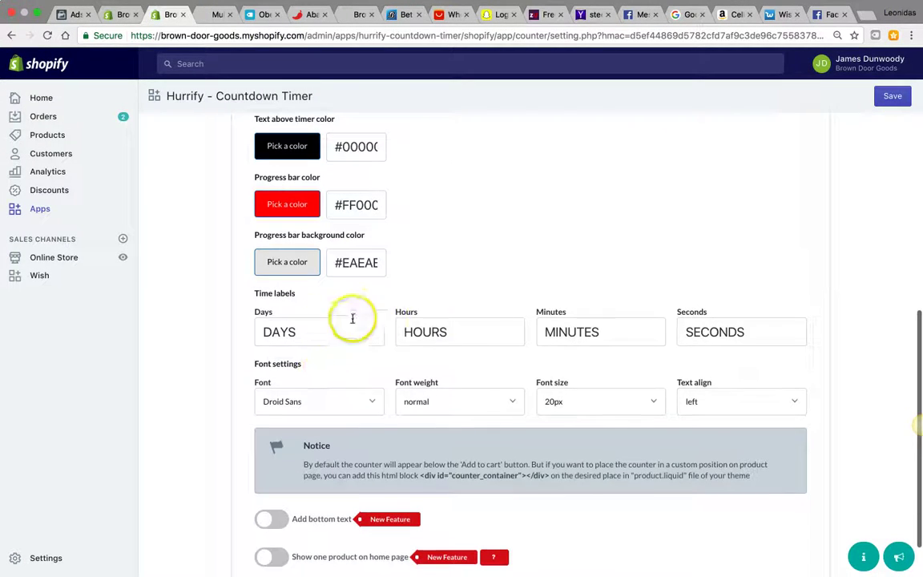
pyautogui.scroll(-1, 464, 408)
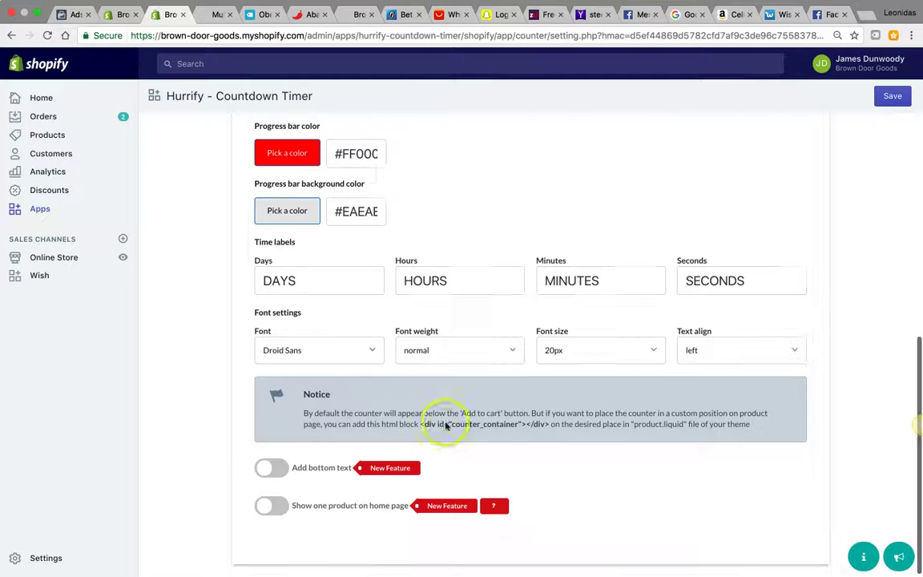
pyautogui.click(269, 466)
pyautogui.scroll(-2, 377, 505)
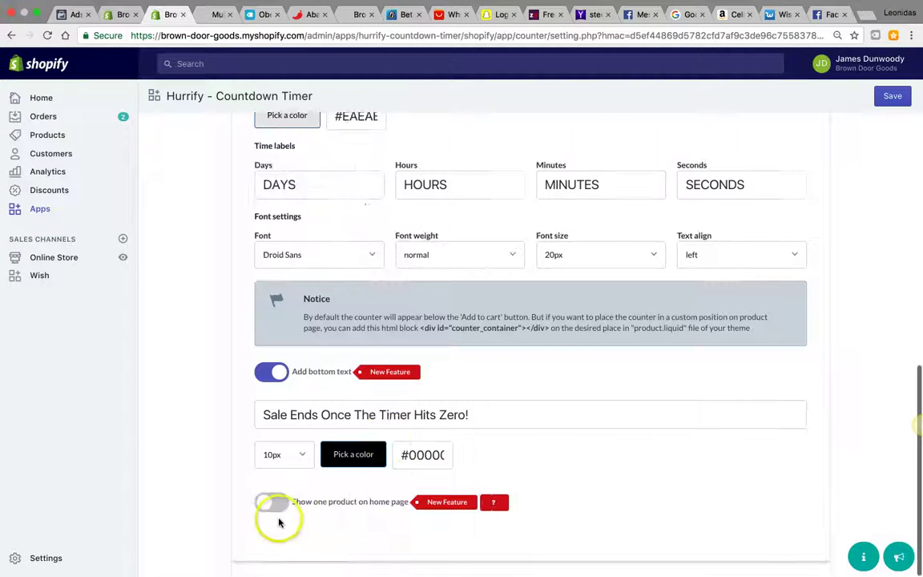
pyautogui.click(273, 503)
pyautogui.scroll(-1, 340, 498)
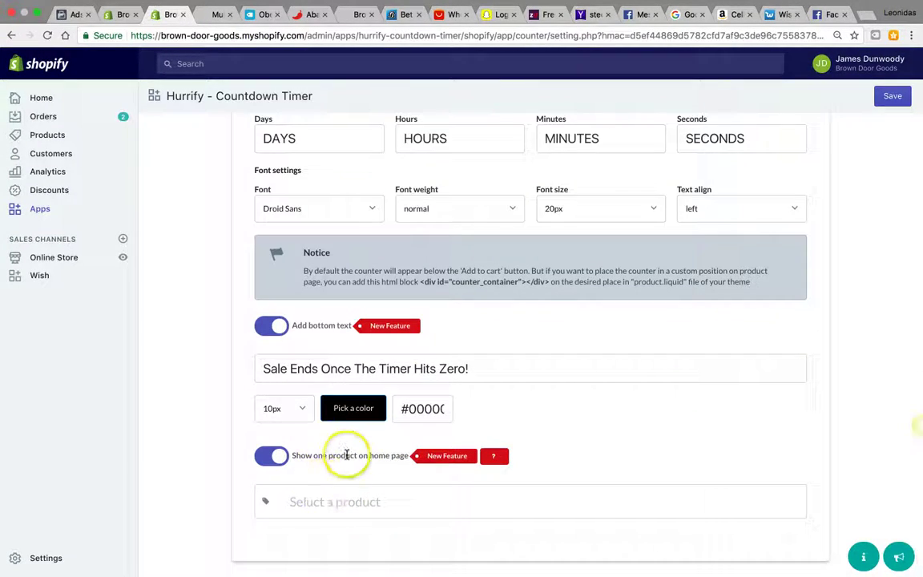
pyautogui.click(272, 455)
# Review the timer's default settings, expanding the Sold Amount and Scarcity Left In Stock Number options
pyautogui.scroll(10, 416, 410)
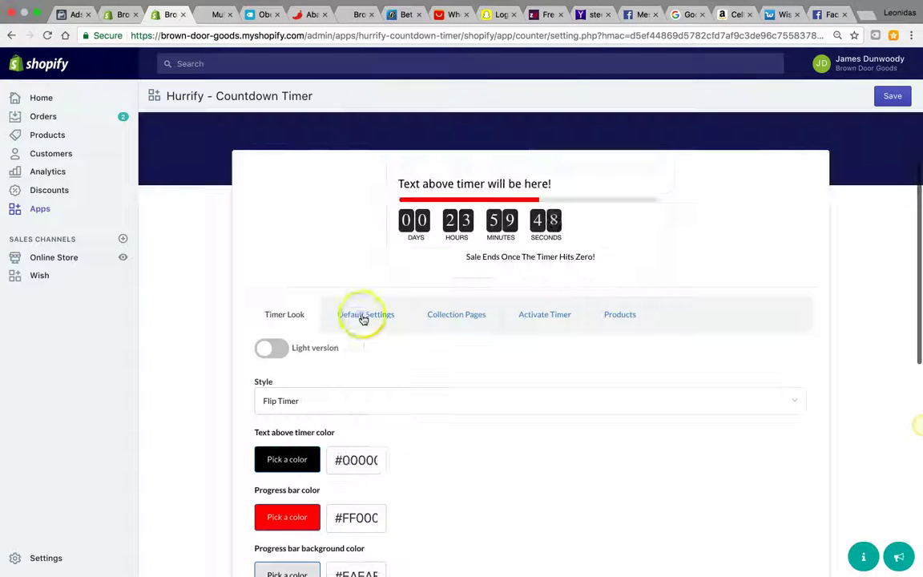
pyautogui.click(365, 315)
pyautogui.scroll(-4, 320, 496)
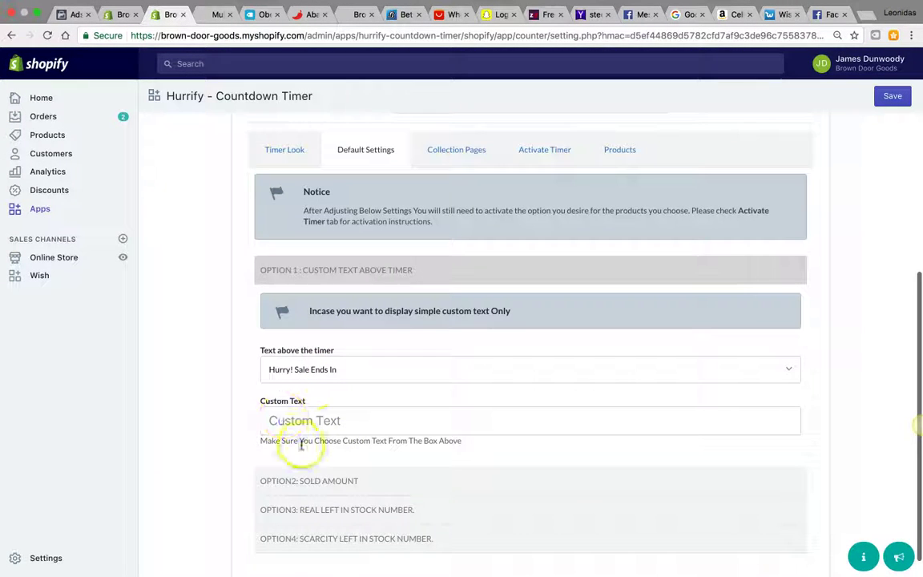
pyautogui.scroll(-1, 352, 445)
pyautogui.click(319, 461)
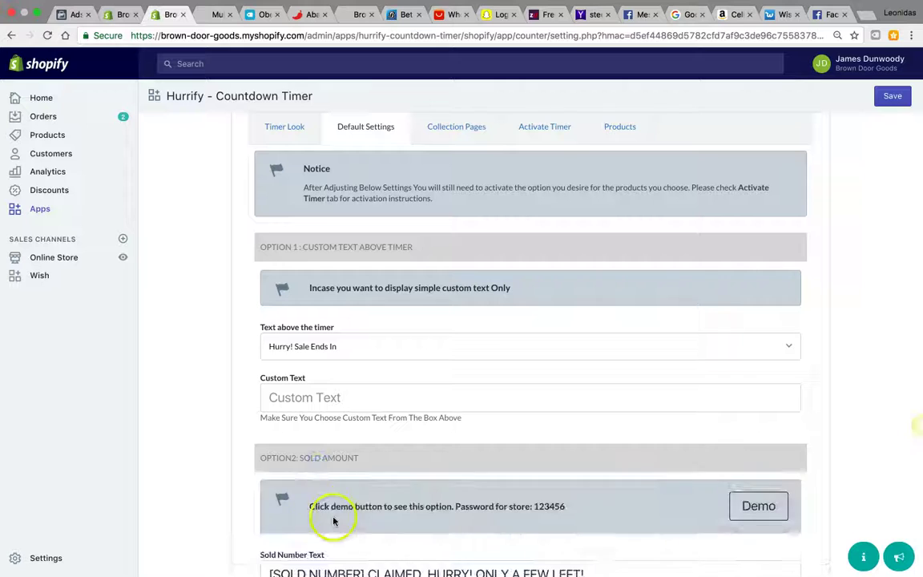
pyautogui.scroll(-5, 329, 519)
pyautogui.scroll(-1, 334, 460)
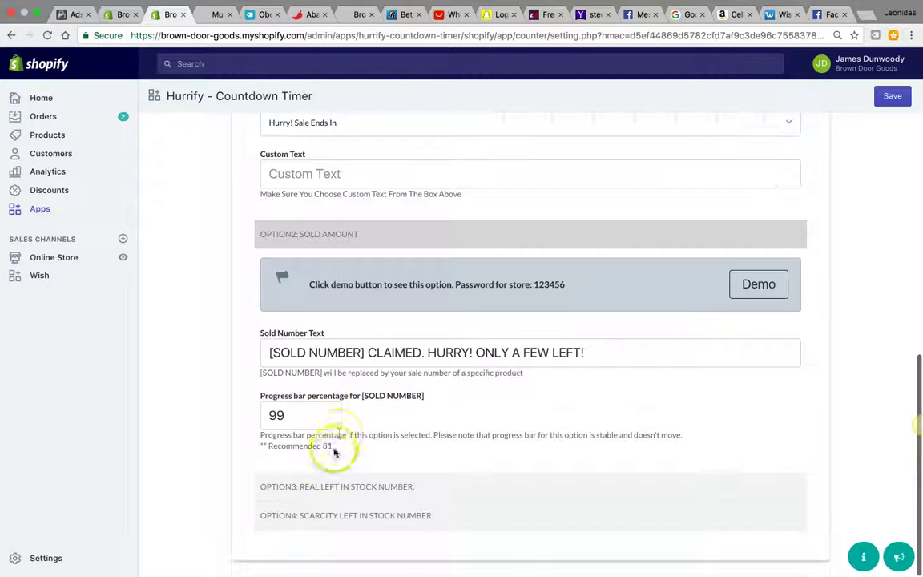
pyautogui.click(344, 526)
pyautogui.scroll(-3, 381, 494)
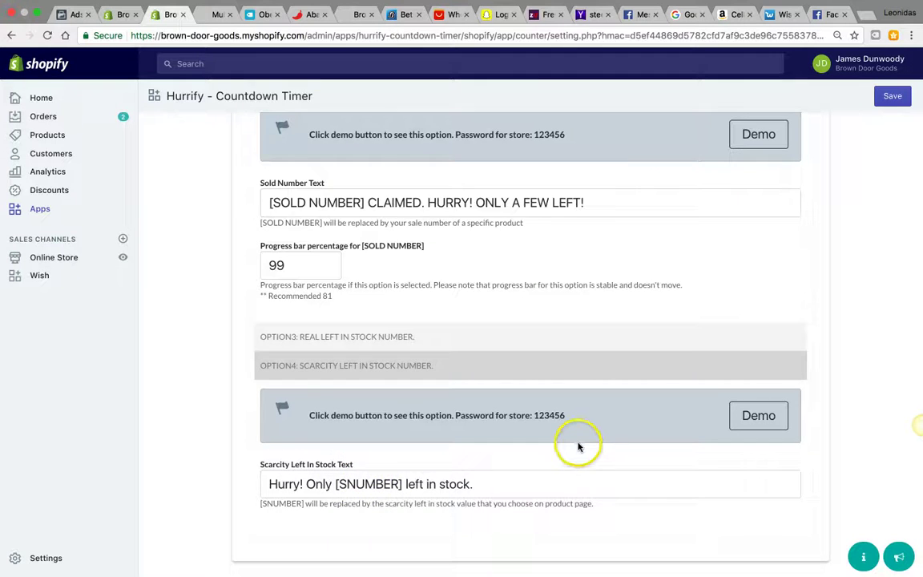
# Check the Collection Pages, Activate Timer and Products sections, and save the Hurrify settings
pyautogui.scroll(15, 578, 446)
pyautogui.click(471, 406)
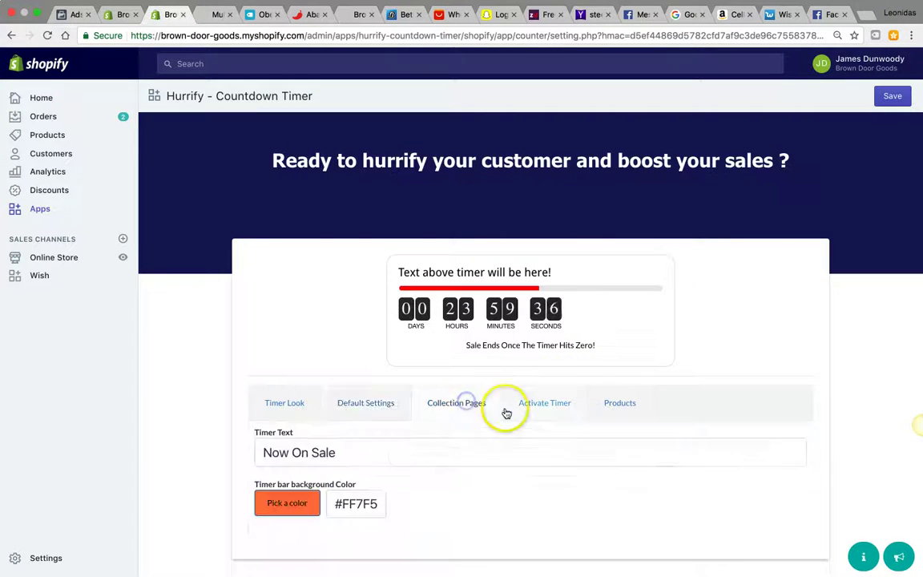
pyautogui.click(523, 403)
pyautogui.scroll(-1, 523, 407)
pyautogui.scroll(-3, 523, 407)
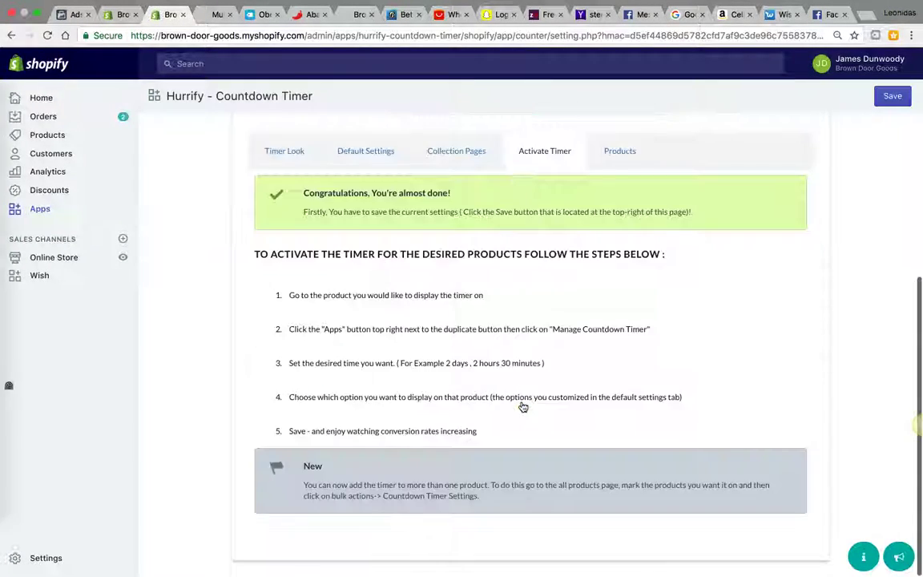
pyautogui.scroll(4, 521, 405)
pyautogui.click(620, 410)
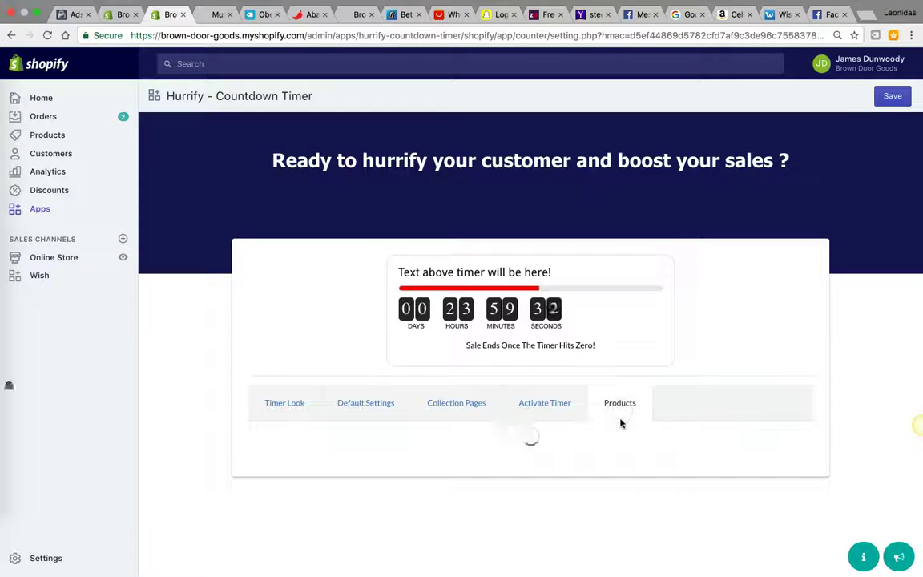
pyautogui.click(889, 98)
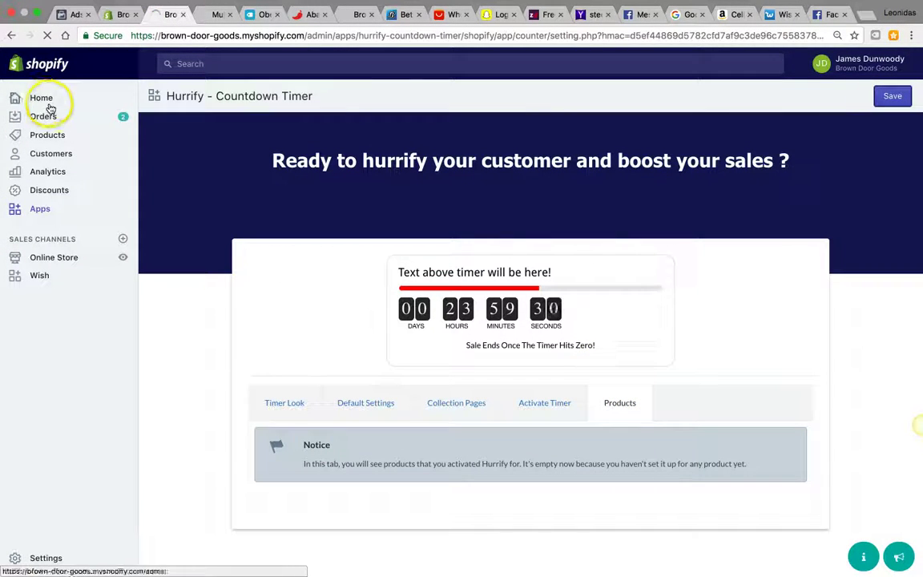
# Go back to the store's product list and open the Multi Color Diffuser
pyautogui.click(113, 16)
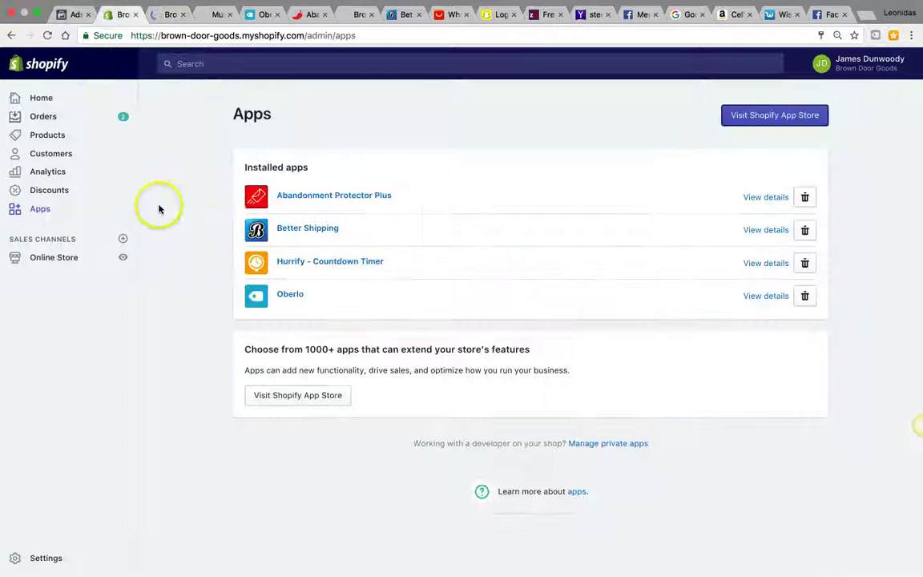
pyautogui.click(50, 136)
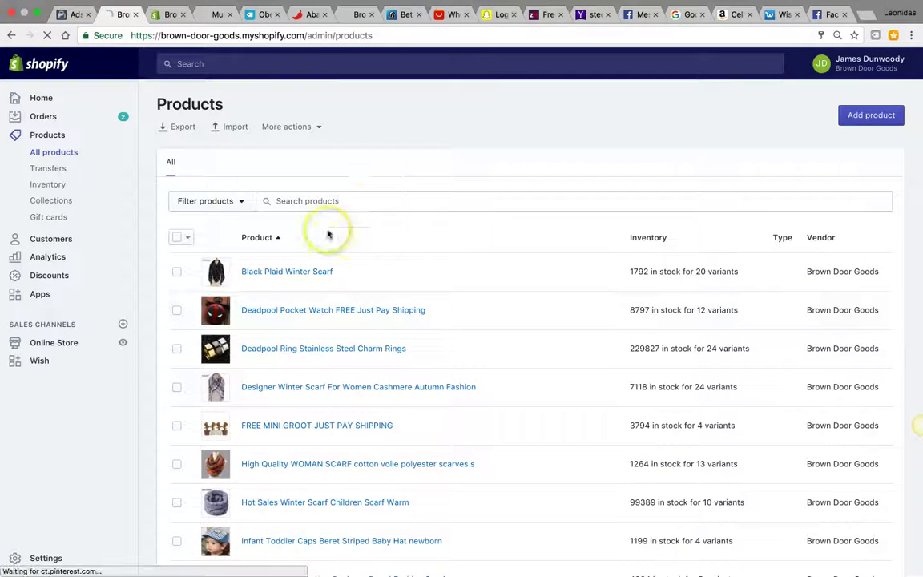
pyautogui.scroll(-3, 281, 396)
pyautogui.scroll(-5, 281, 397)
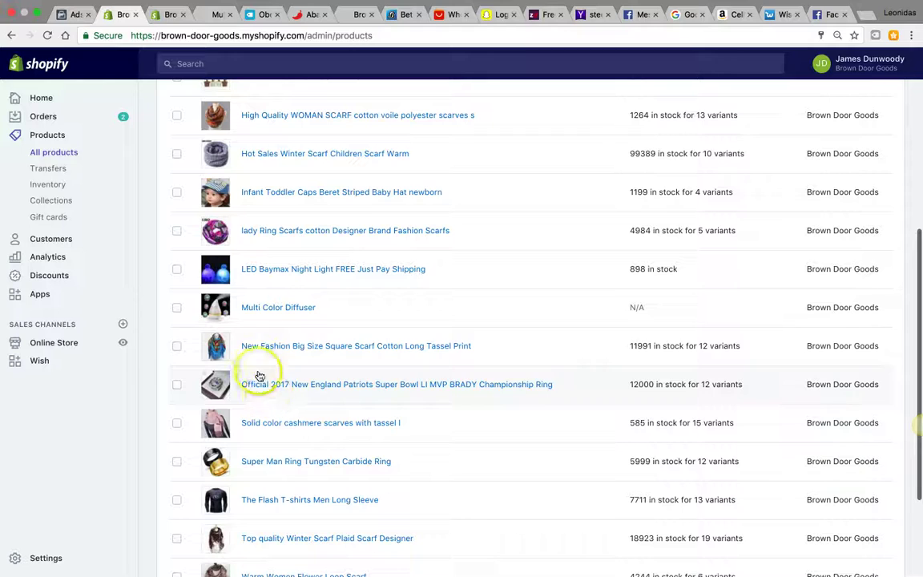
pyautogui.click(269, 310)
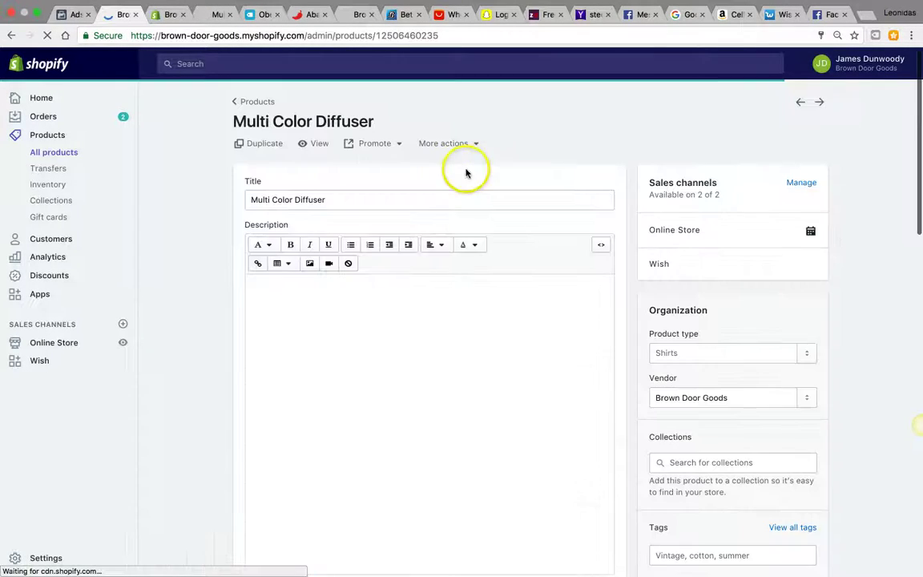
# Open Manage Countdown Timer for the Multi Color Diffuser and make its timer active
pyautogui.click(460, 141)
pyautogui.click(458, 177)
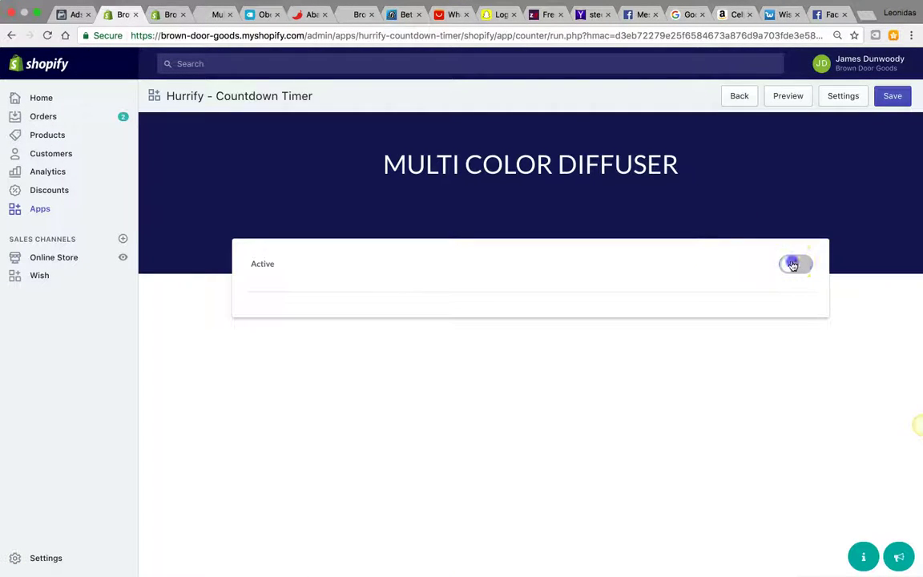
pyautogui.click(792, 265)
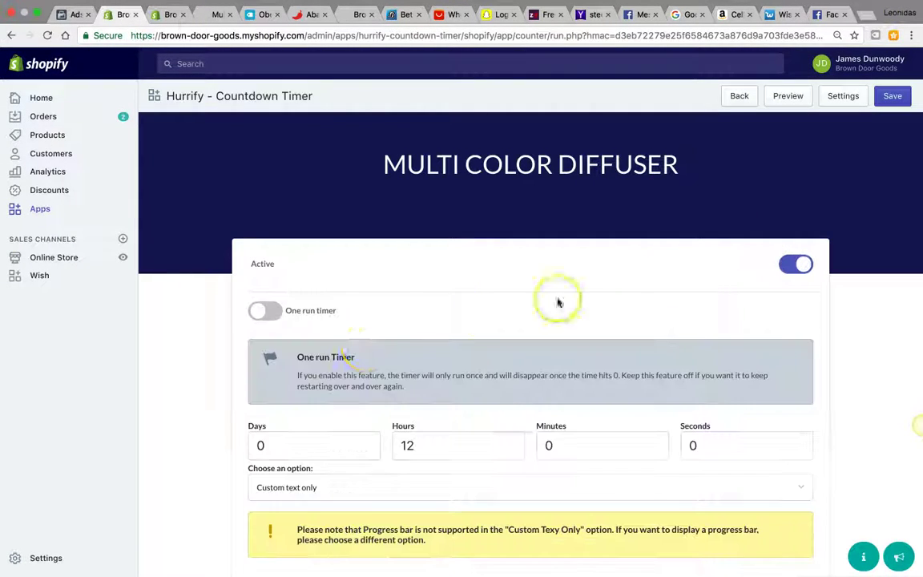
# Set the Multi Color Diffuser's countdown duration to 2 hours, 3 minutes and 12 seconds
pyautogui.scroll(-3, 468, 268)
pyautogui.click(512, 274)
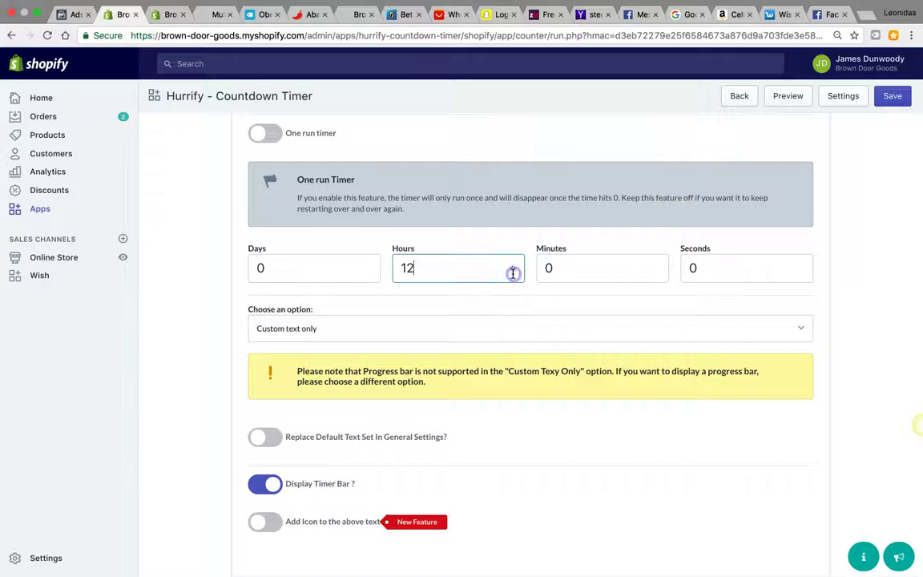
pyautogui.click(408, 266)
pyautogui.doubleClick(572, 268)
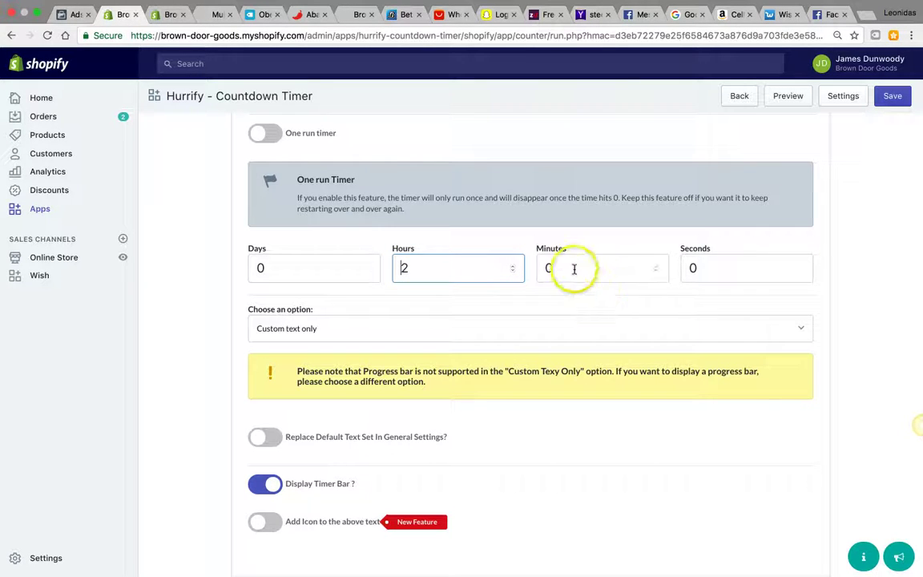
pyautogui.write('3')
pyautogui.click(686, 269)
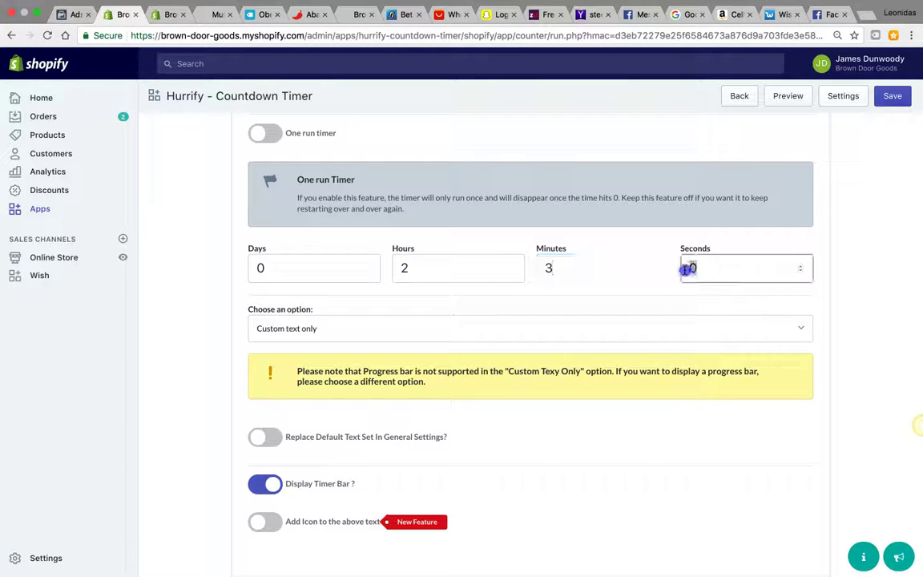
pyautogui.write('12')
# Enable the Loyal Customers option and add the Fire icon to the text above the timer
pyautogui.moveTo(297, 370); pyautogui.dragTo(527, 364)
pyautogui.scroll(-5, 441, 367)
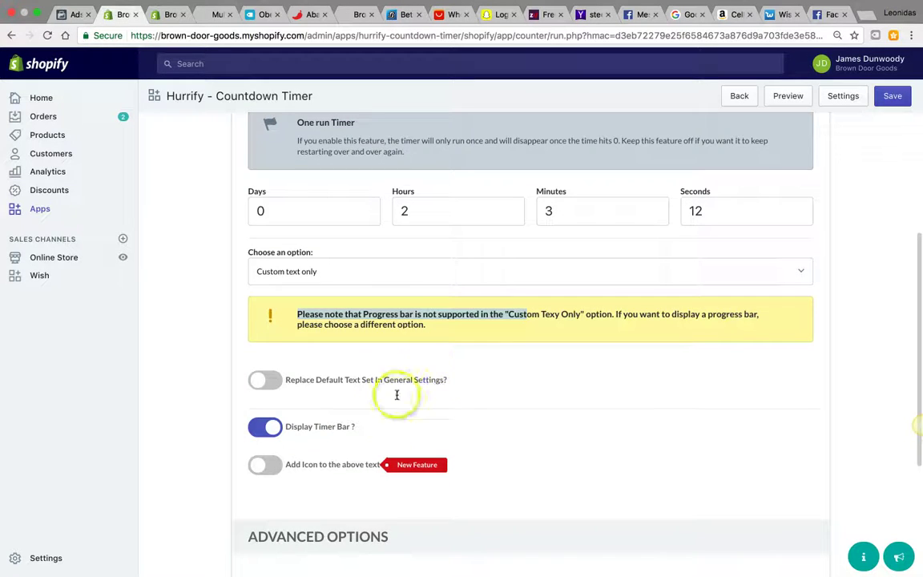
pyautogui.scroll(-1, 402, 475)
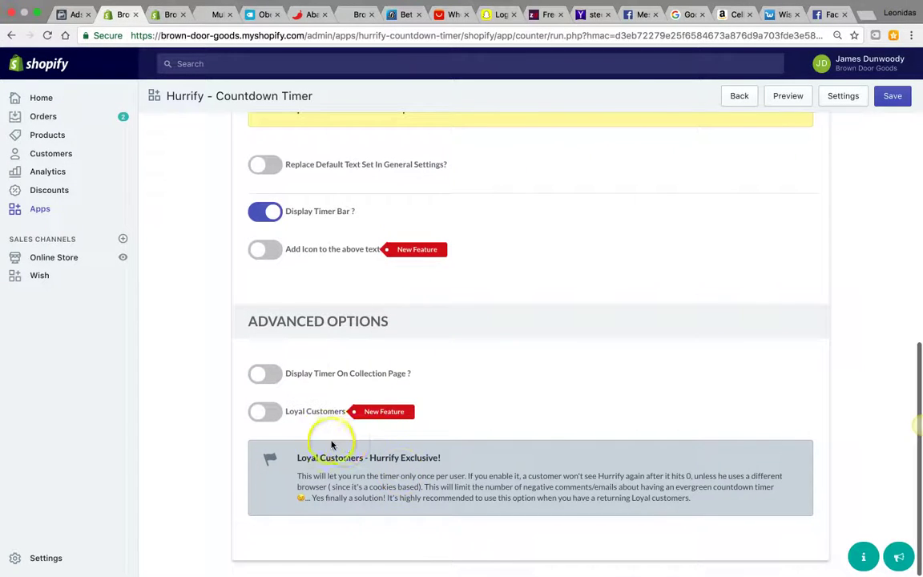
pyautogui.click(271, 408)
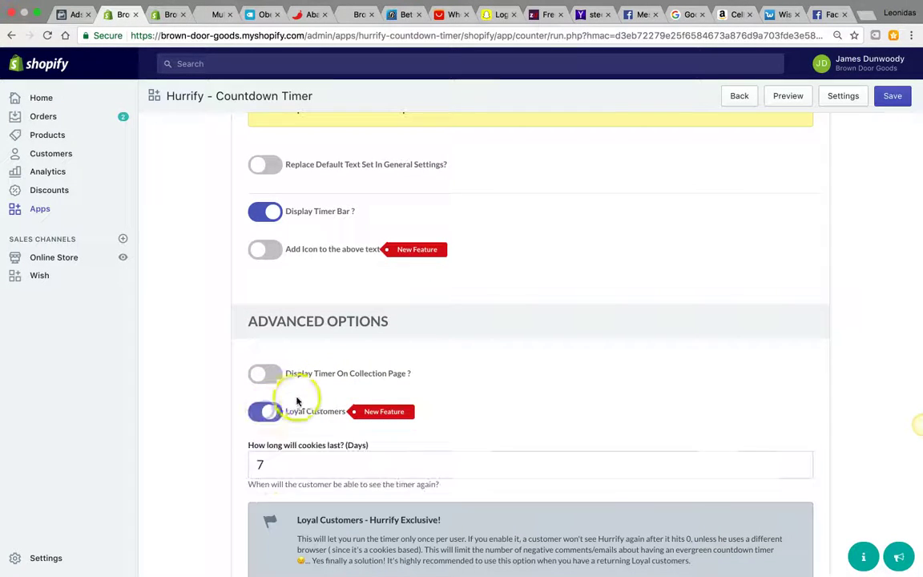
pyautogui.click(265, 249)
pyautogui.click(325, 294)
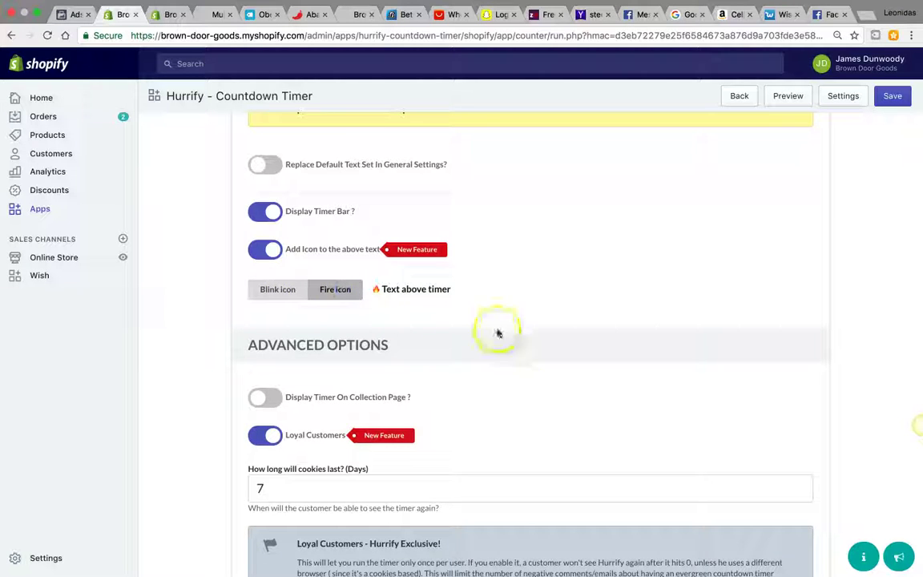
# Check over the Multi Color Diffuser's timer configuration and save it
pyautogui.scroll(-1, 529, 349)
pyautogui.scroll(10, 531, 350)
pyautogui.scroll(-5, 531, 349)
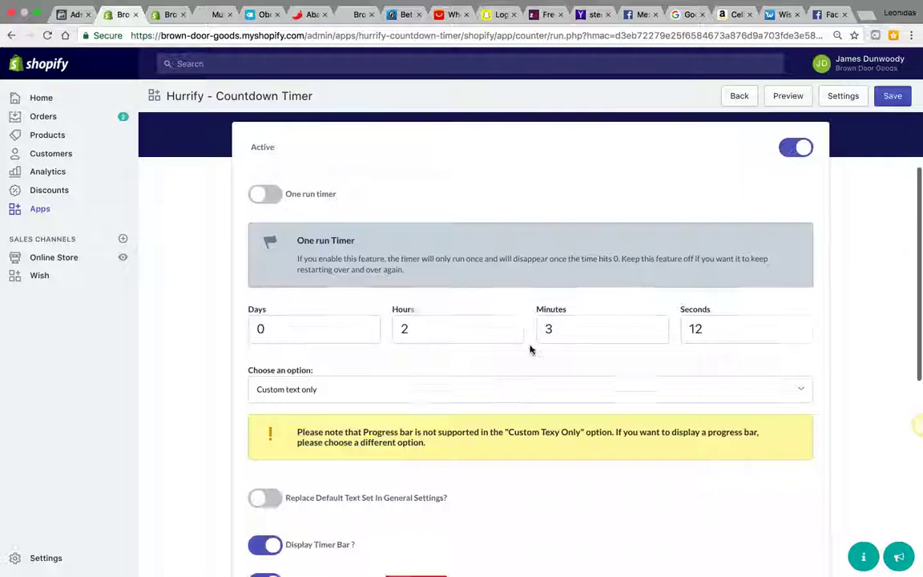
pyautogui.scroll(5, 785, 169)
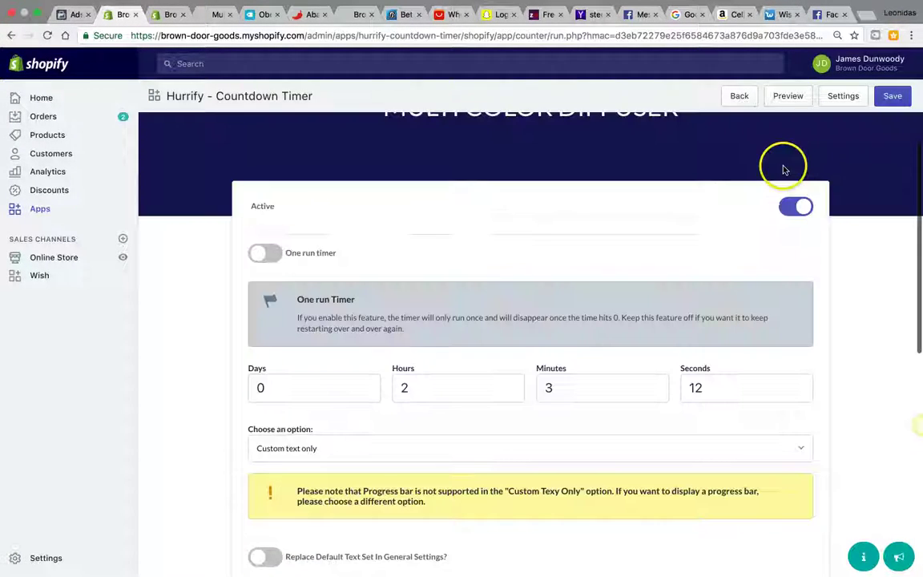
pyautogui.click(891, 97)
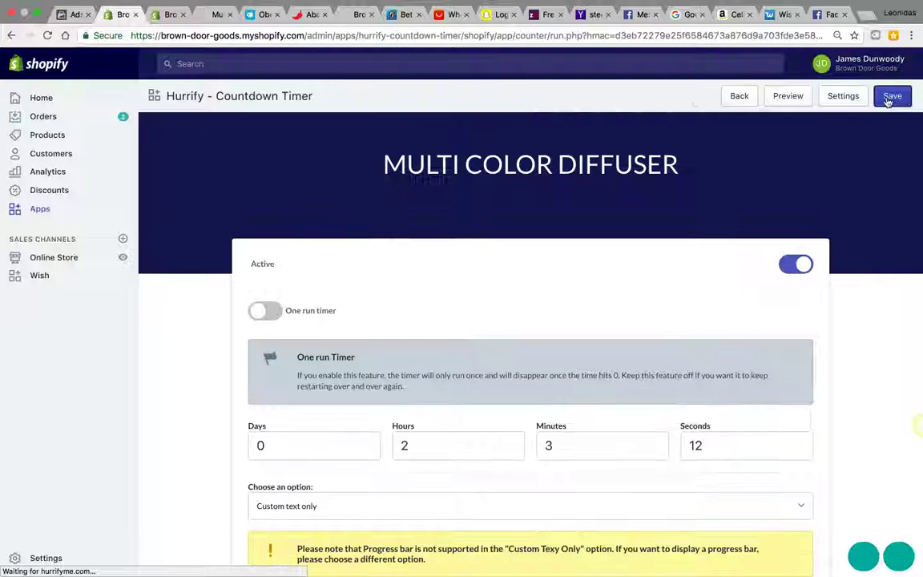
# Reload the Multi Color Diffuser's storefront page and check the countdown timer below the Add to Cart button
pyautogui.click(210, 18)
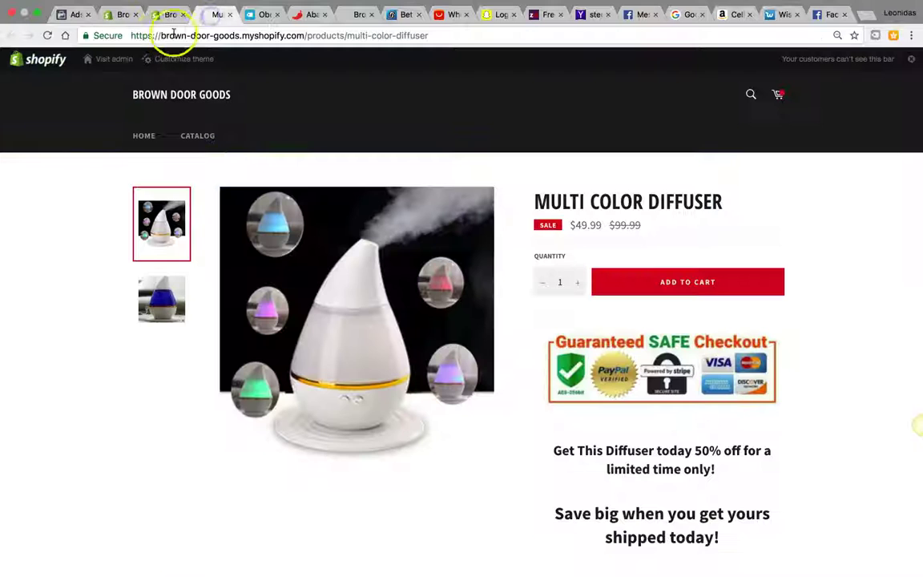
pyautogui.click(48, 36)
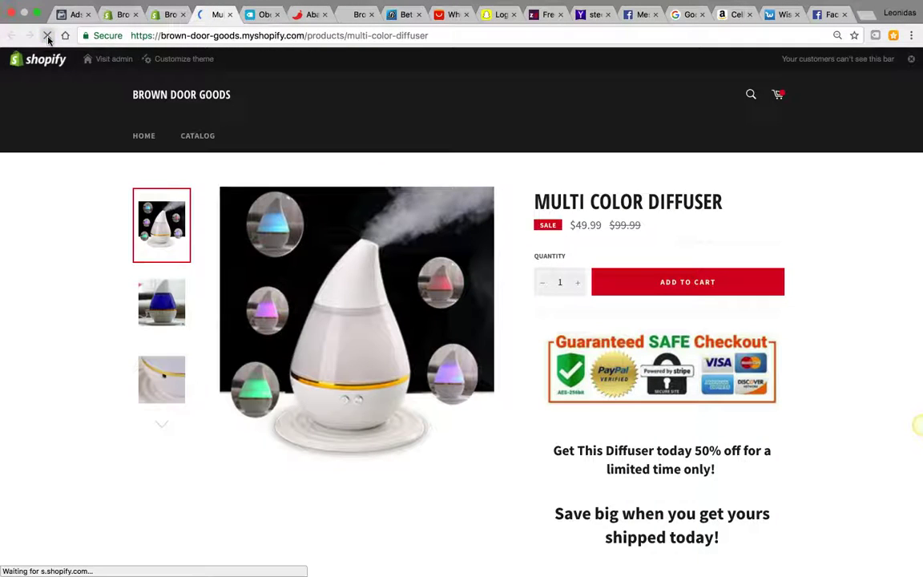
pyautogui.scroll(-6, 571, 337)
pyautogui.scroll(5, 571, 344)
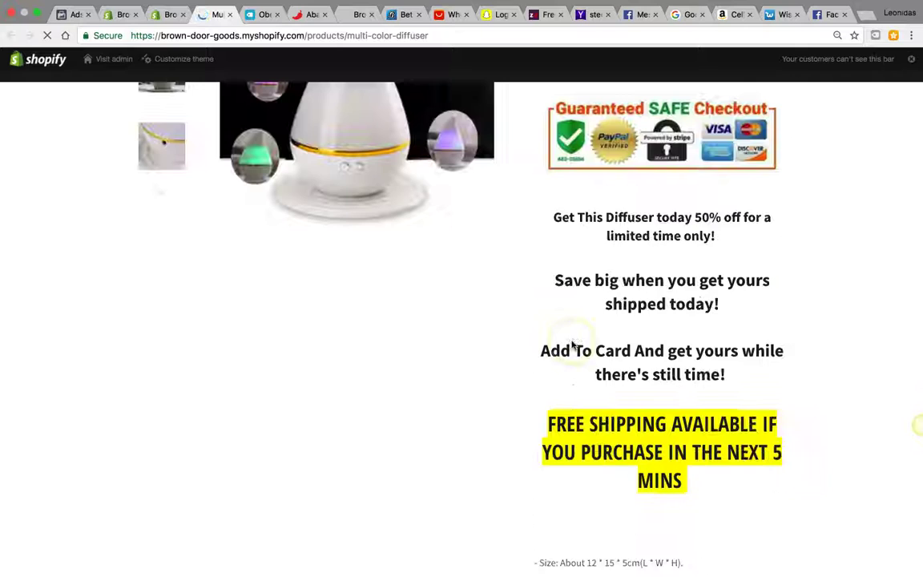
pyautogui.click(54, 56)
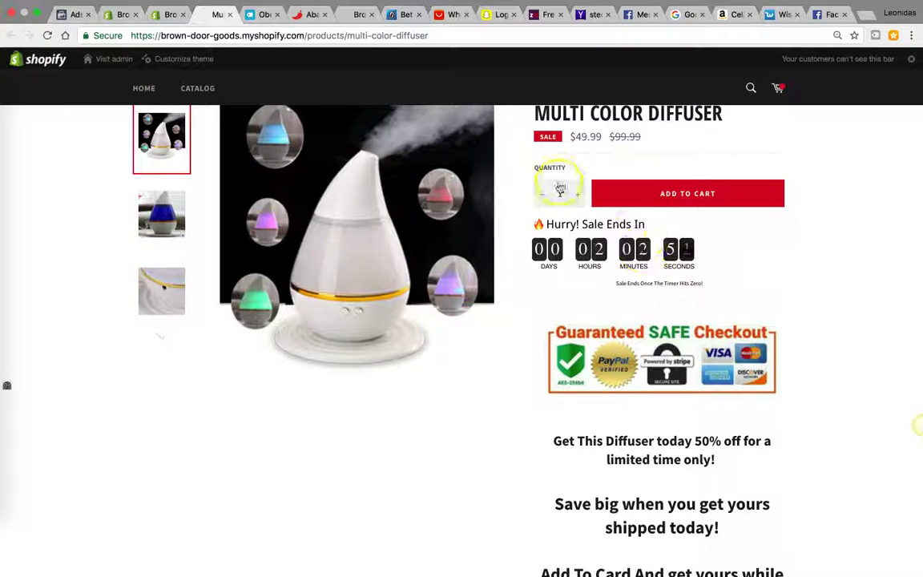
pyautogui.scroll(2, 622, 189)
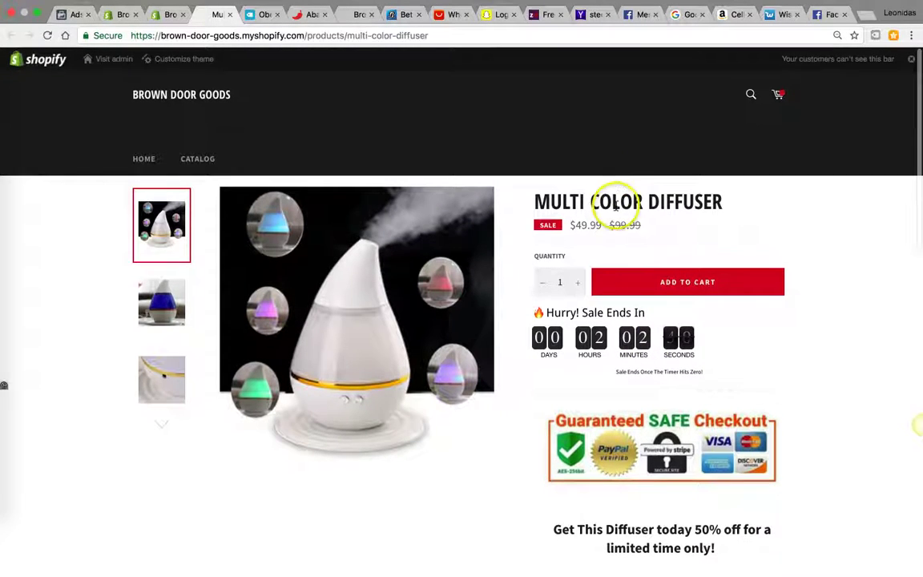